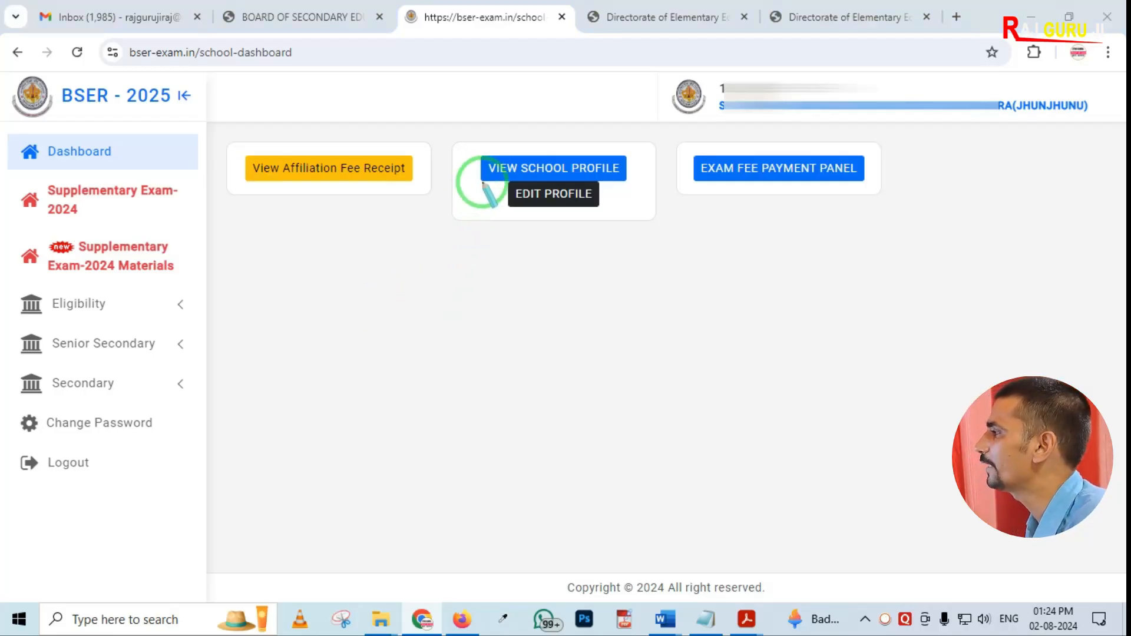
left_click_drag(496, 183, 608, 230)
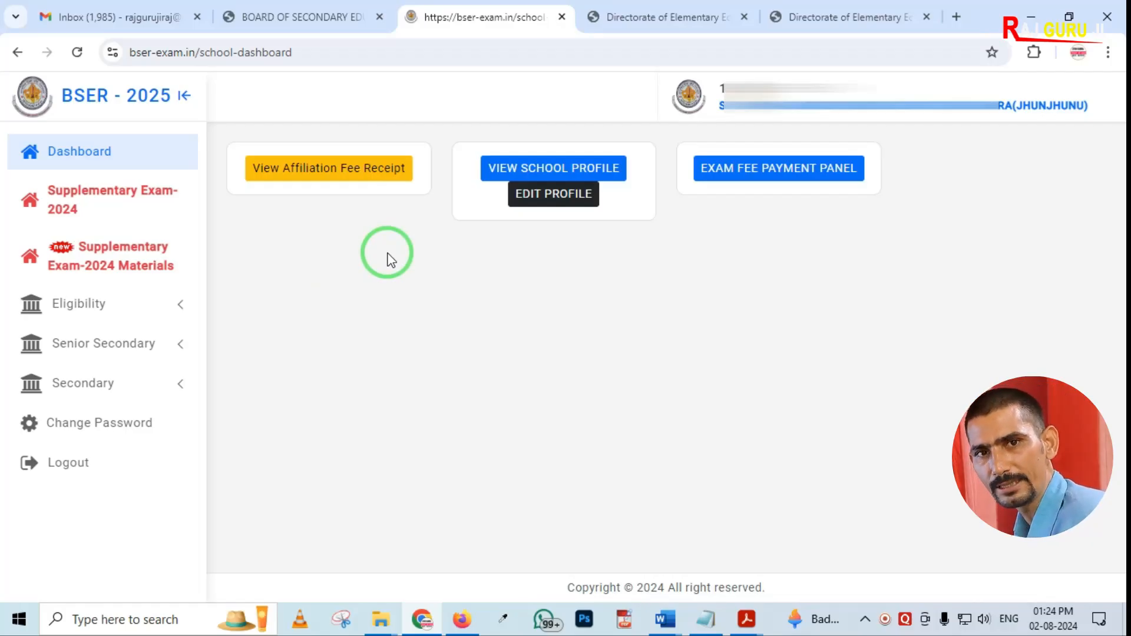
mouse_move(3, 113)
left_mouse_down()
mouse_move(8, 202)
mouse_move(180, 502)
mouse_move(286, 517)
left_mouse_up()
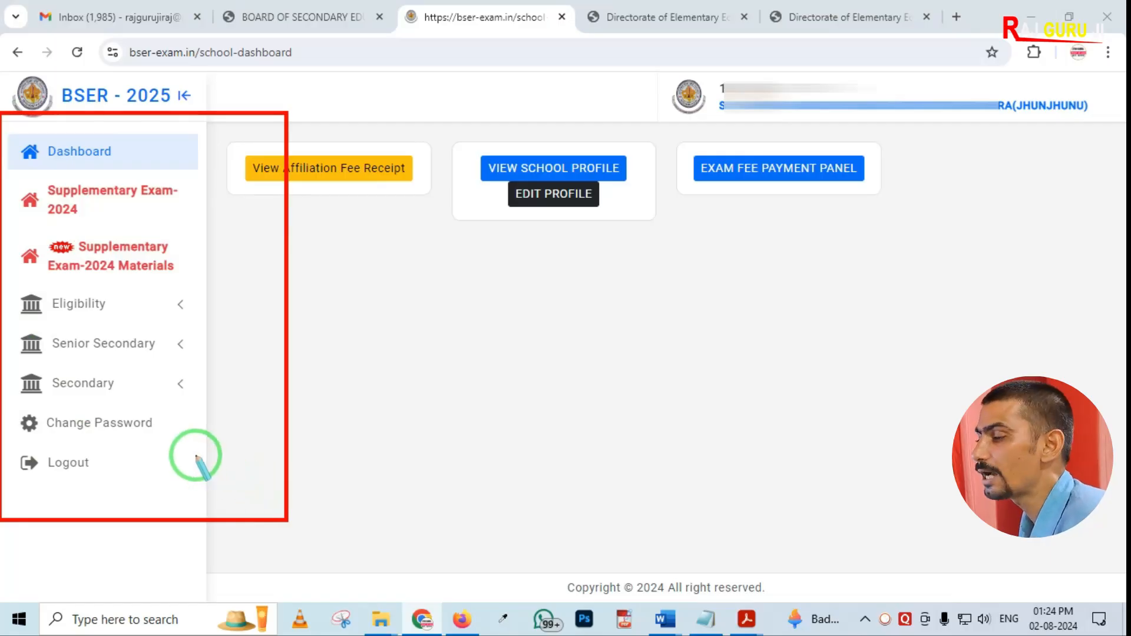
mouse_move(11, 355)
left_mouse_down()
mouse_move(23, 386)
mouse_move(157, 409)
left_mouse_up()
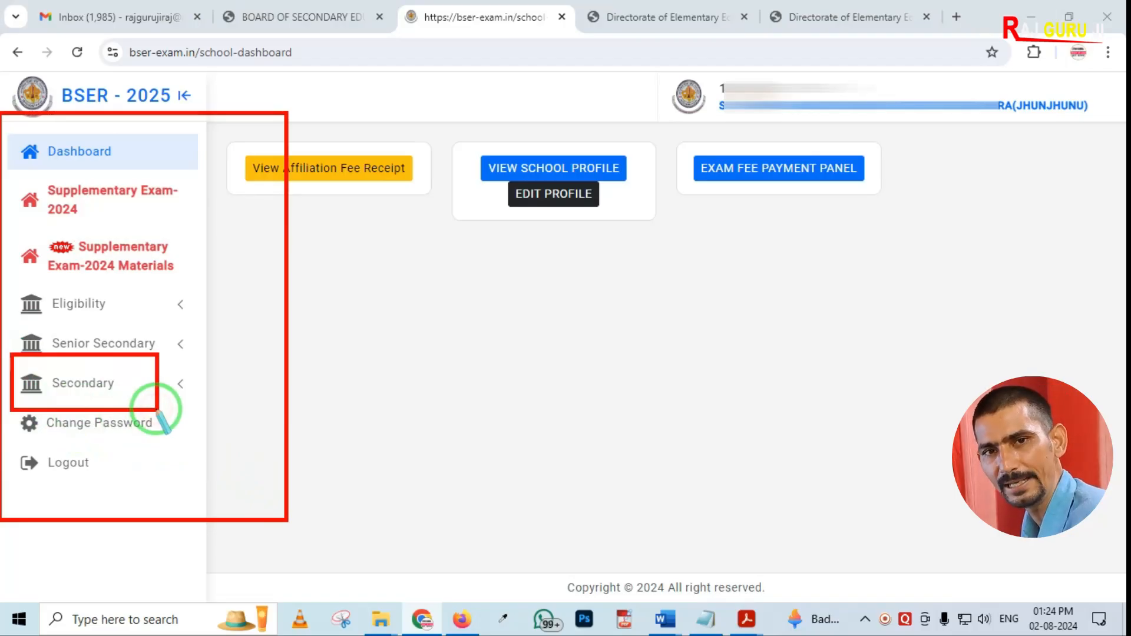
mouse_move(3, 321)
left_mouse_down()
mouse_move(65, 357)
mouse_move(205, 369)
left_mouse_up()
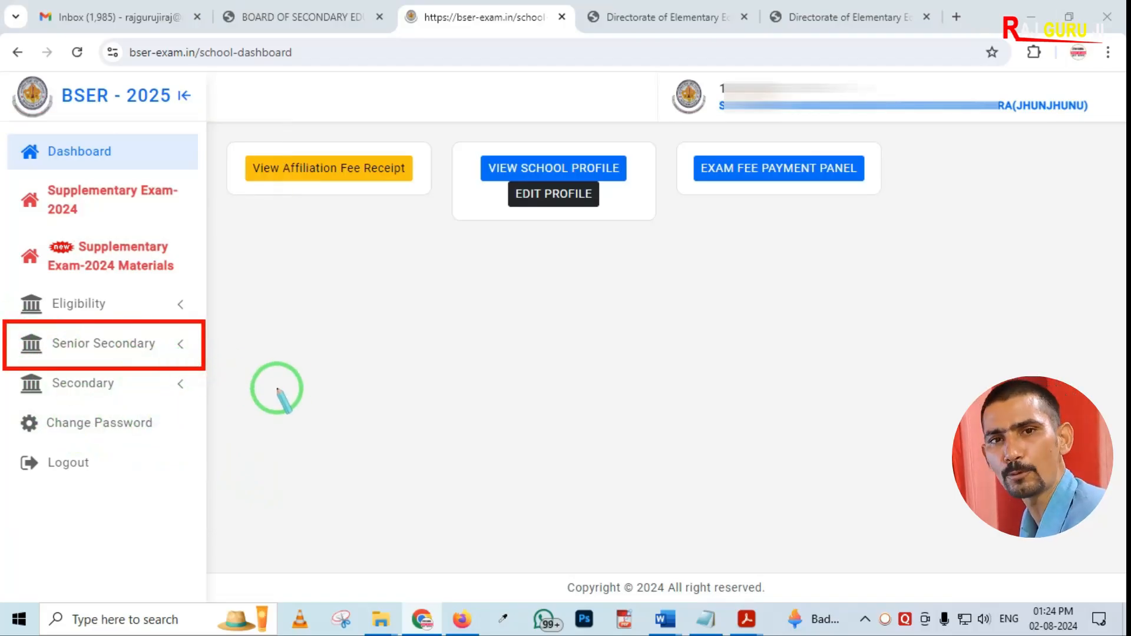
right_click(274, 389)
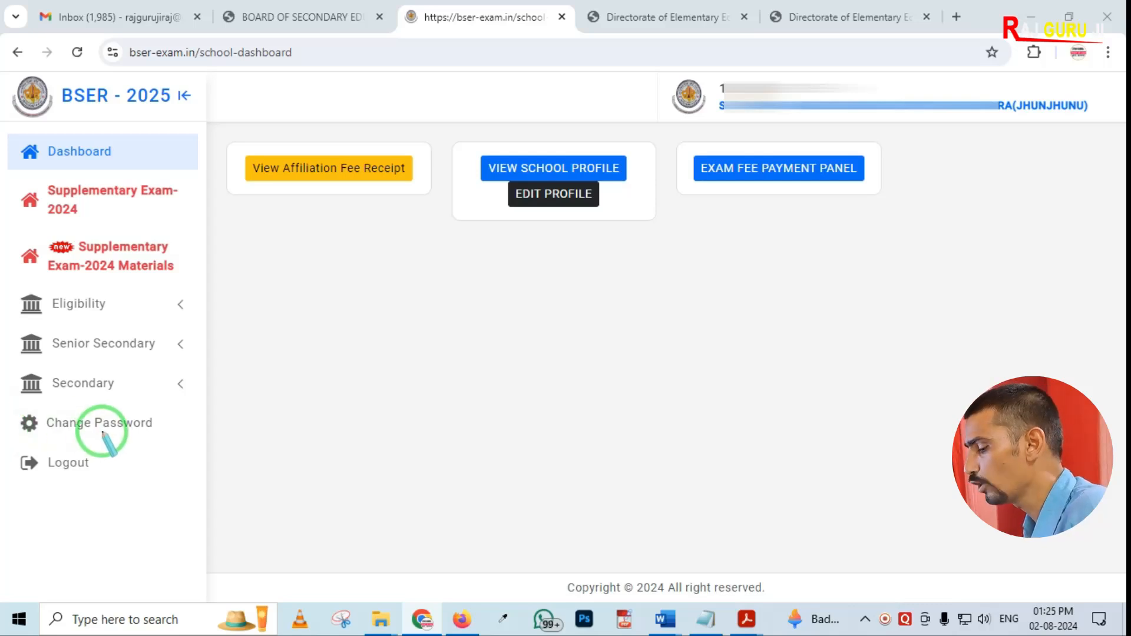
Open the Secondary Form from the Secondary section of the school dashboard
left_click(87, 383)
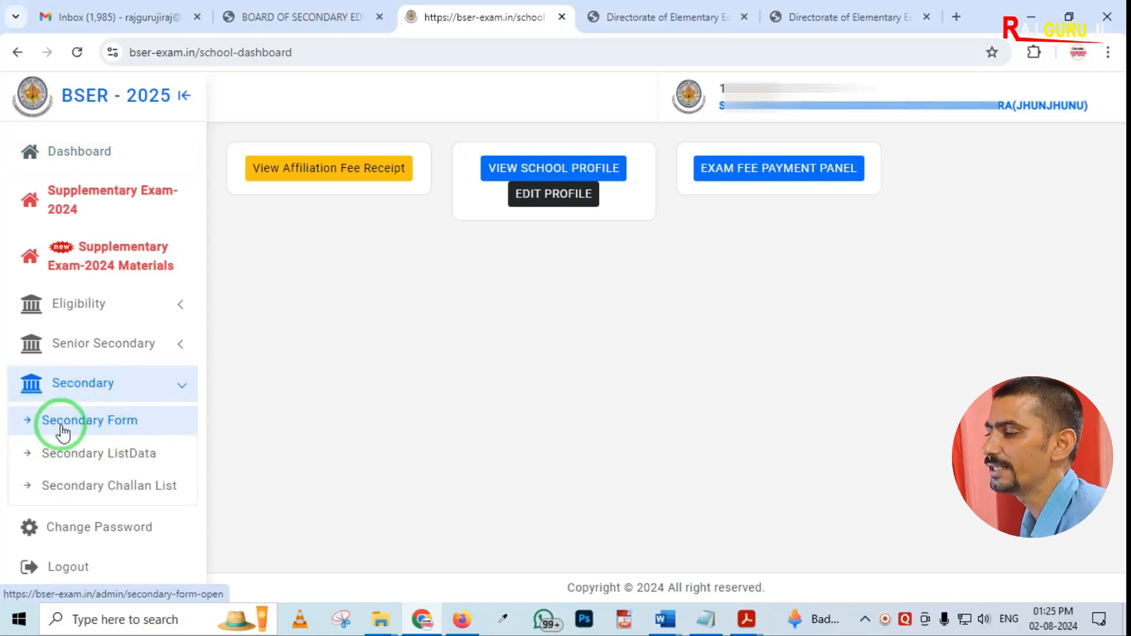
left_click(94, 427)
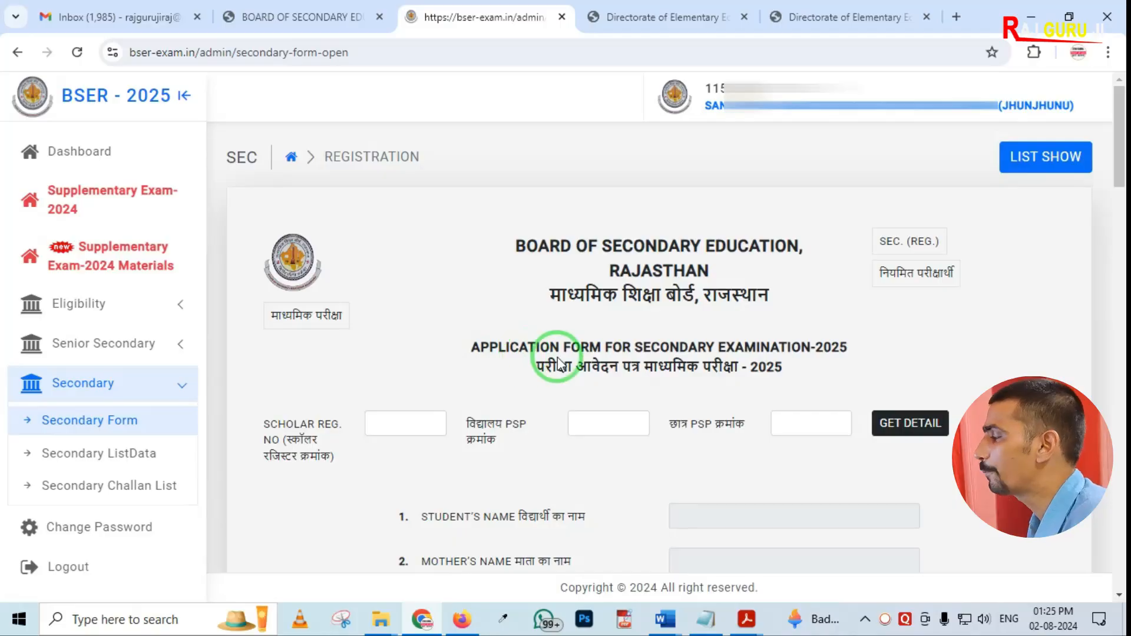
scroll(566, 356, "down", 10)
scroll(583, 405, "up", 10)
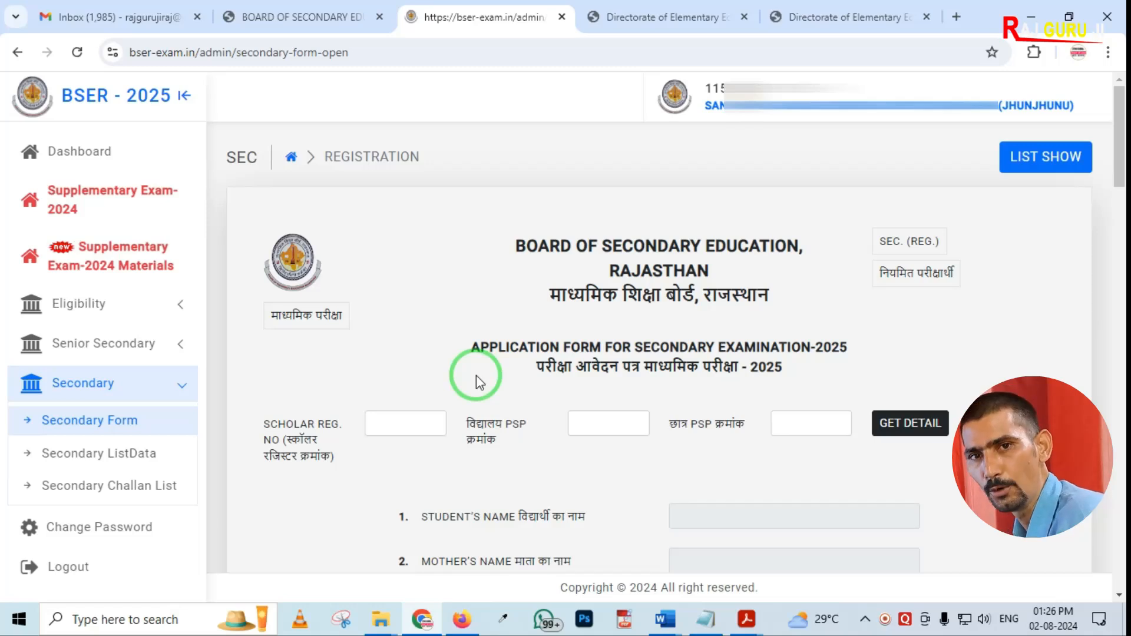
Enter the student's scholar register number in the application form
scroll(476, 376, "down", 1)
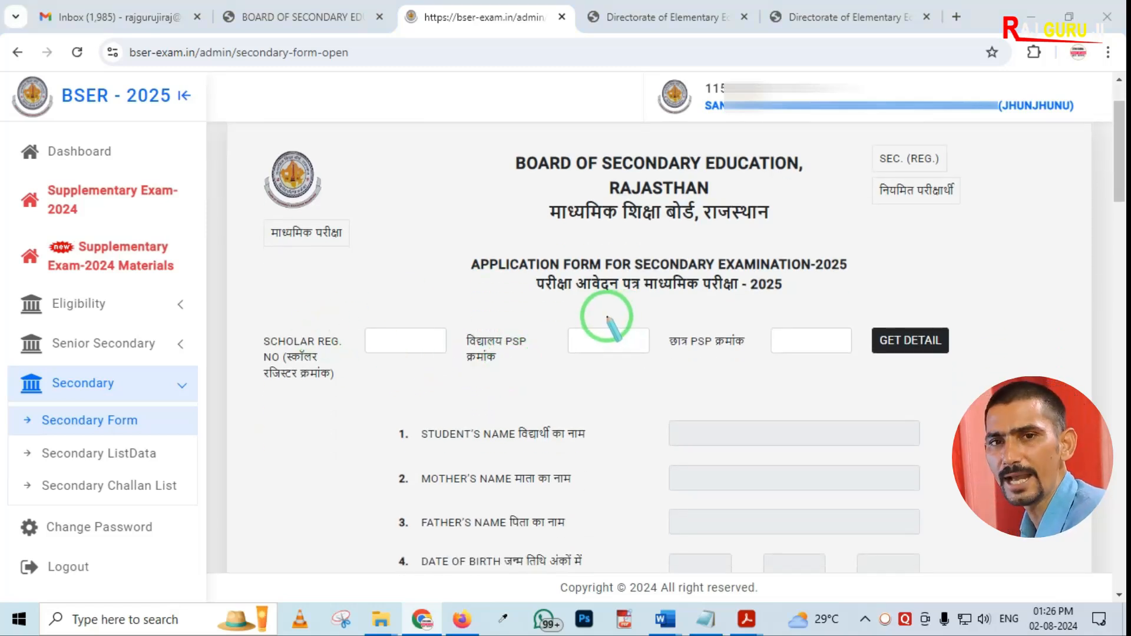
mouse_move(460, 302)
left_mouse_down()
mouse_move(471, 325)
mouse_move(535, 370)
left_mouse_up()
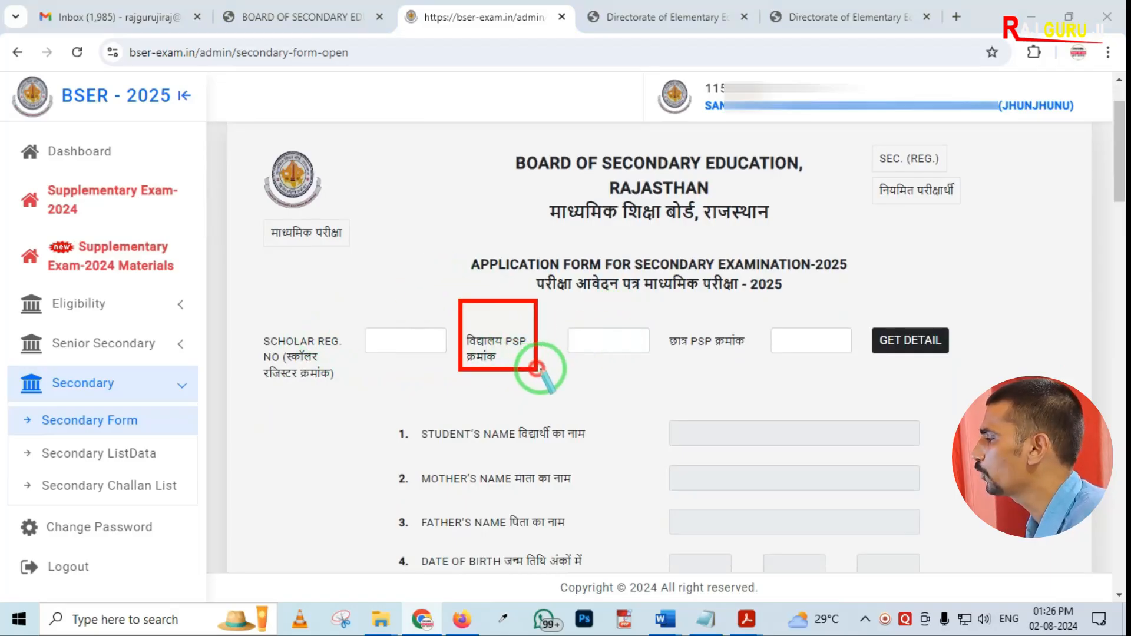
left_click_drag(645, 298, 733, 356)
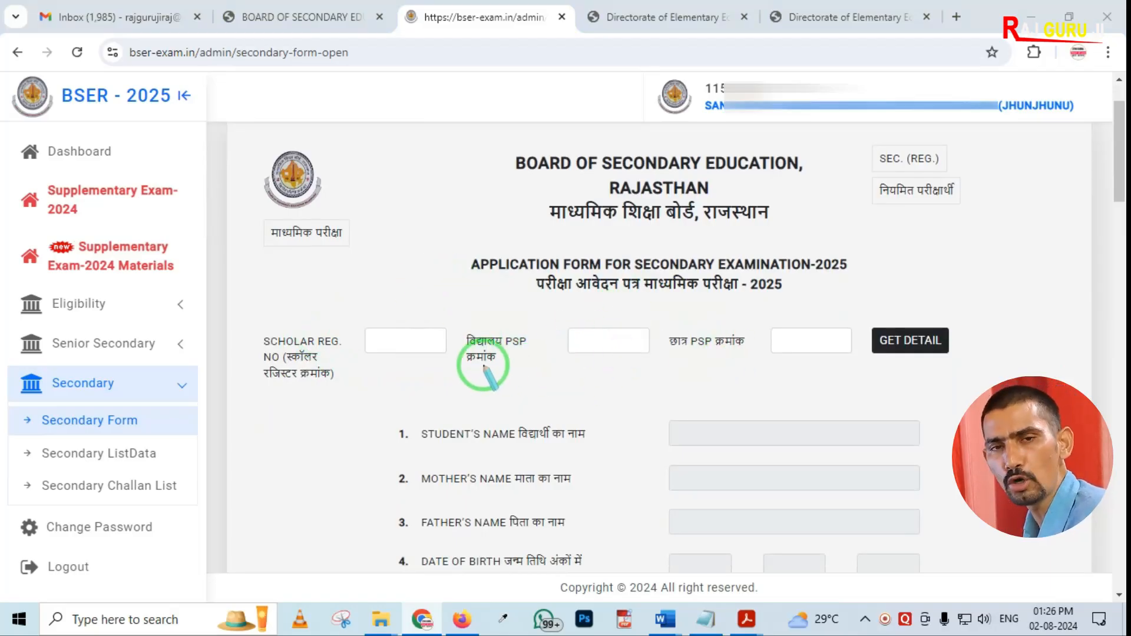
left_click_drag(443, 323, 500, 368)
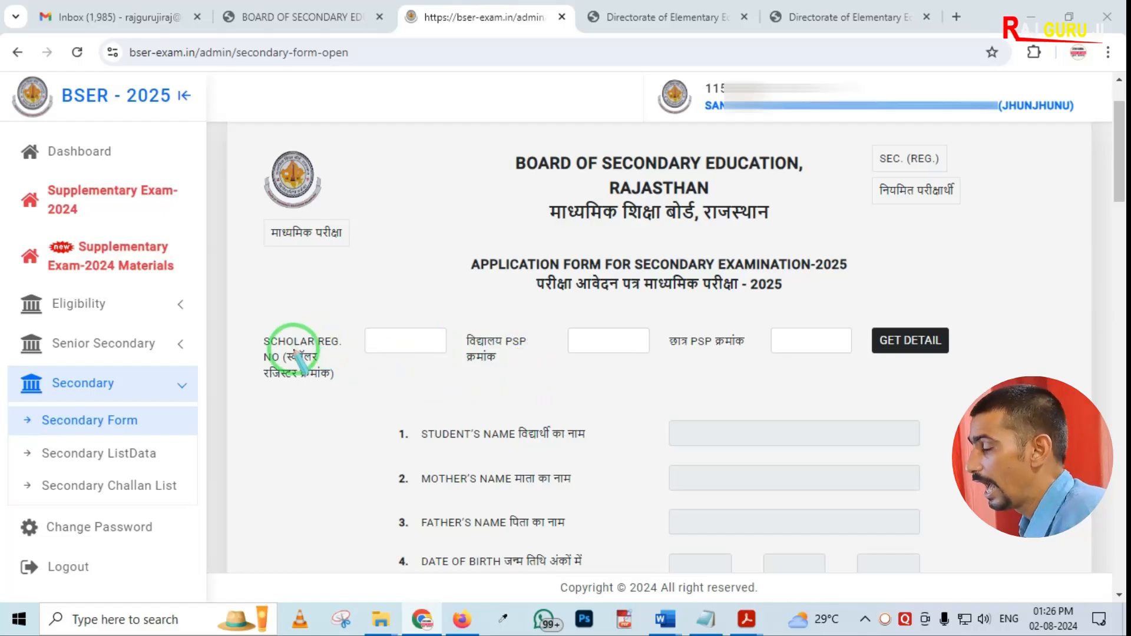
mouse_move(235, 299)
left_mouse_down()
mouse_move(357, 389)
mouse_move(419, 391)
mouse_move(429, 404)
left_mouse_up()
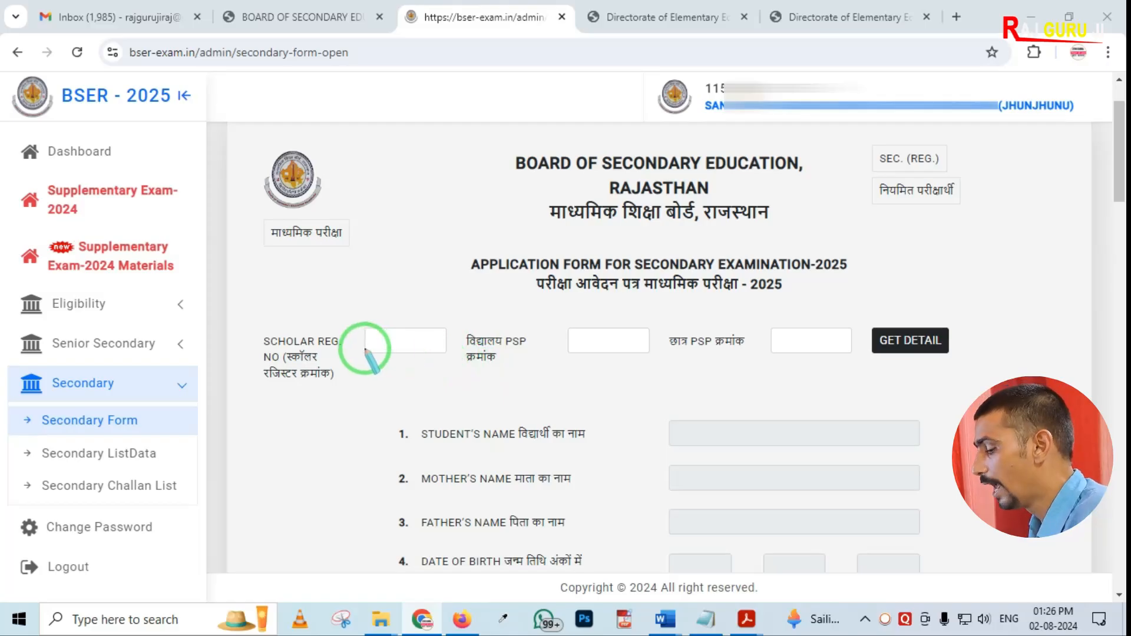
left_click(396, 344)
type("2033")
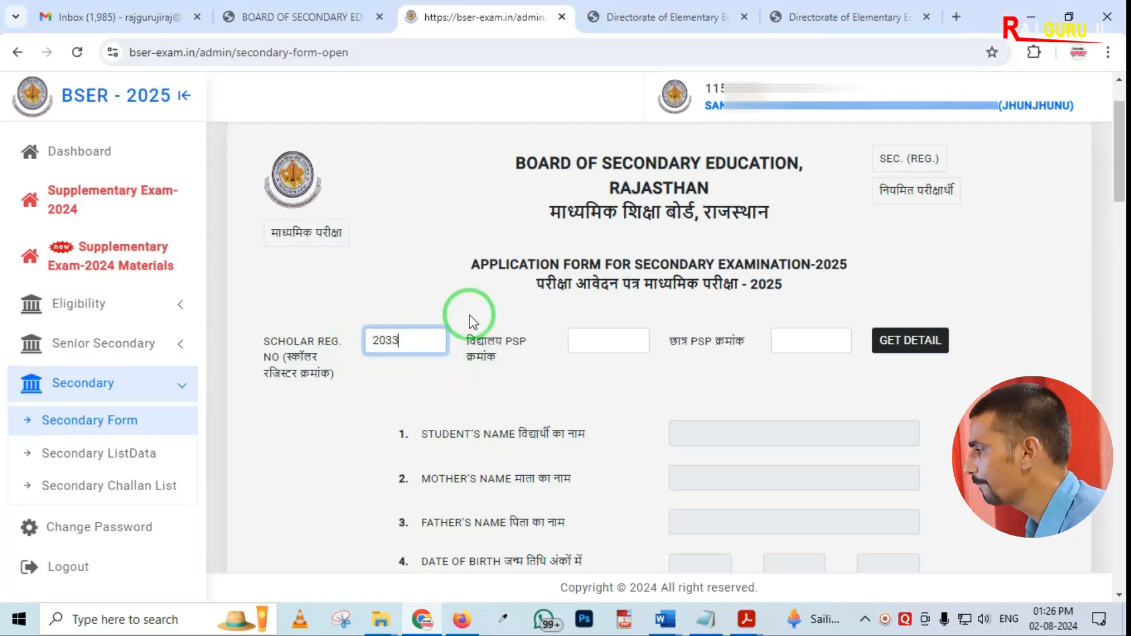
Enter the school's PSP number in the school PSP field
left_click(592, 341)
key("ctrl+alt+d")
left_click_drag(526, 303, 674, 381)
right_click(630, 384)
left_click(605, 346)
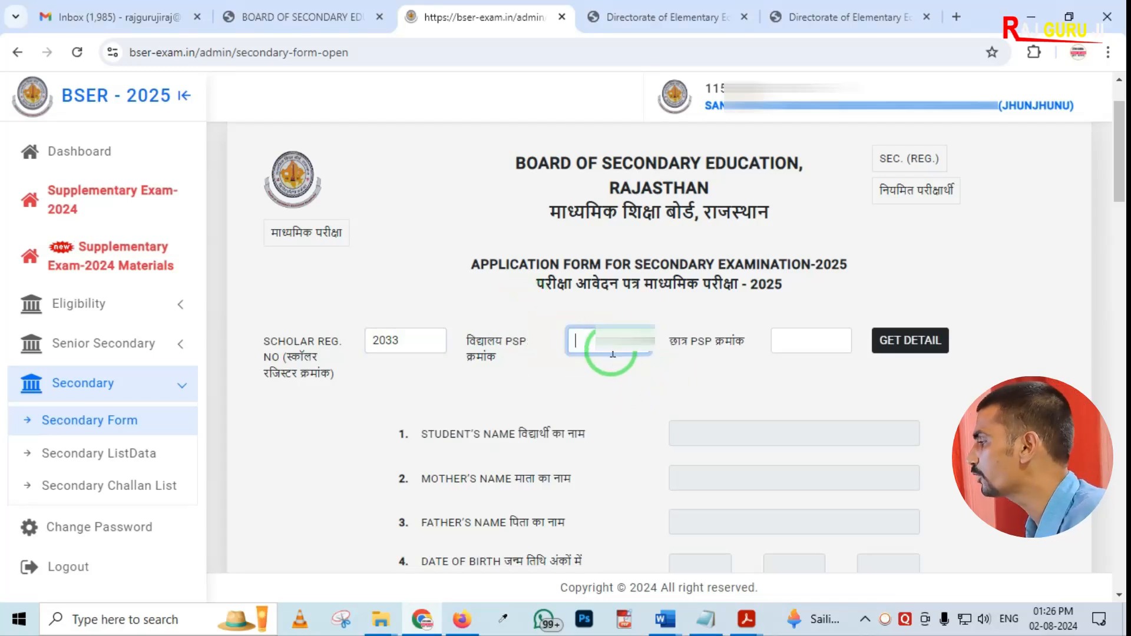
type("350")
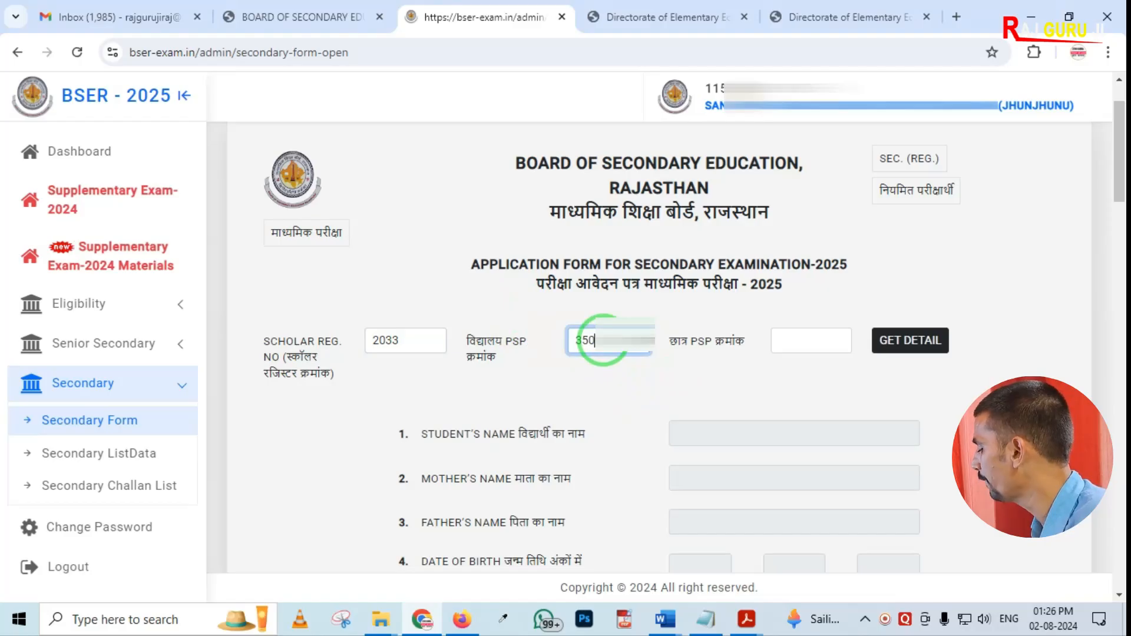
key("BackSpace")
type("4")
Look up the student's NIC student ID in the elementary education portal's student list and profile
left_click(817, 340)
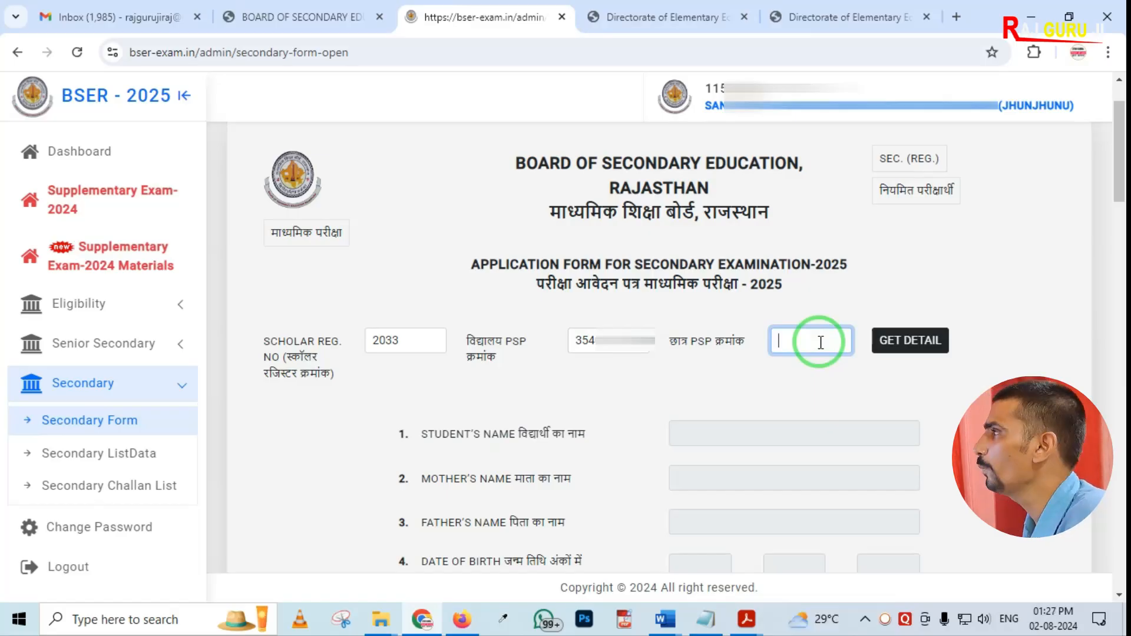
left_click(618, 23)
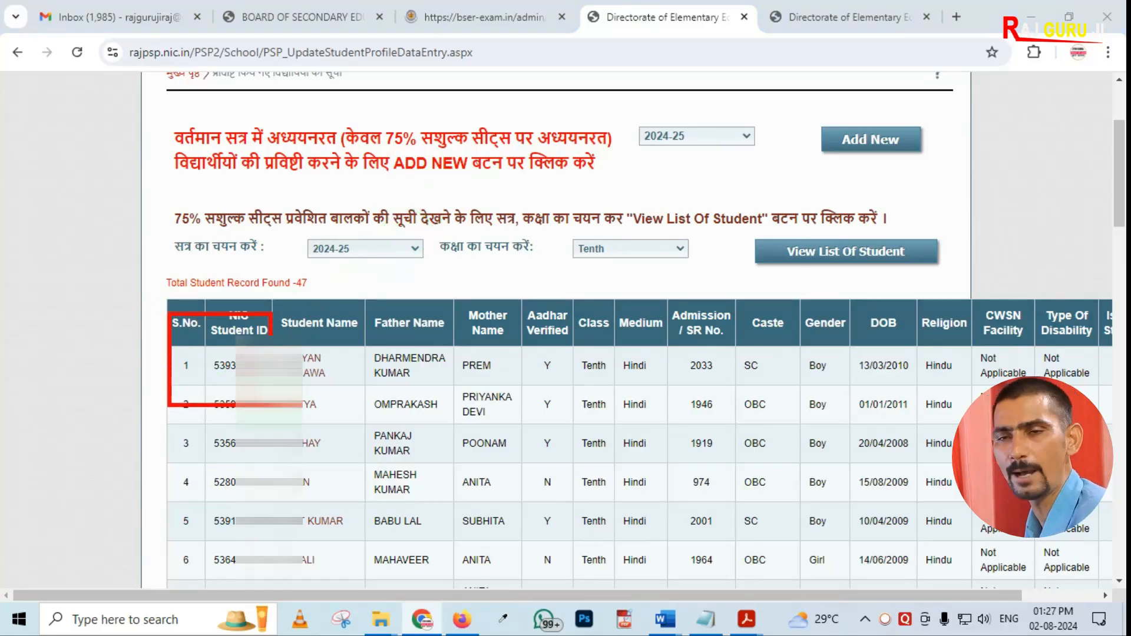
mouse_move(278, 338)
left_mouse_down()
mouse_move(296, 379)
mouse_move(445, 409)
mouse_move(716, 412)
left_mouse_up()
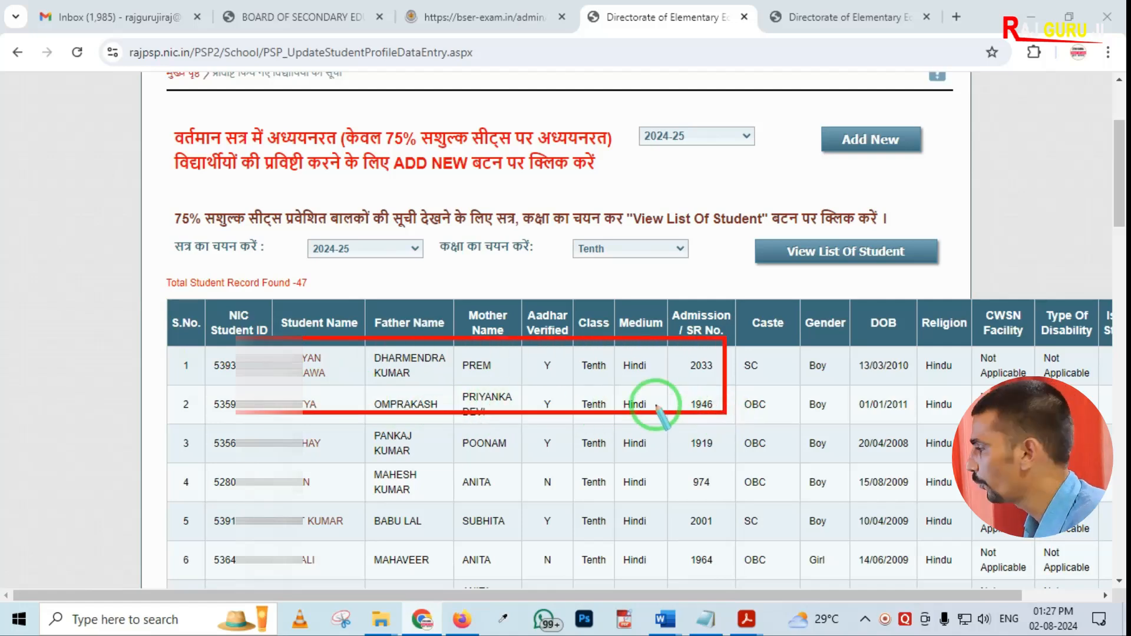
left_click_drag(542, 596, 631, 607)
left_click_drag(1037, 323, 1111, 411)
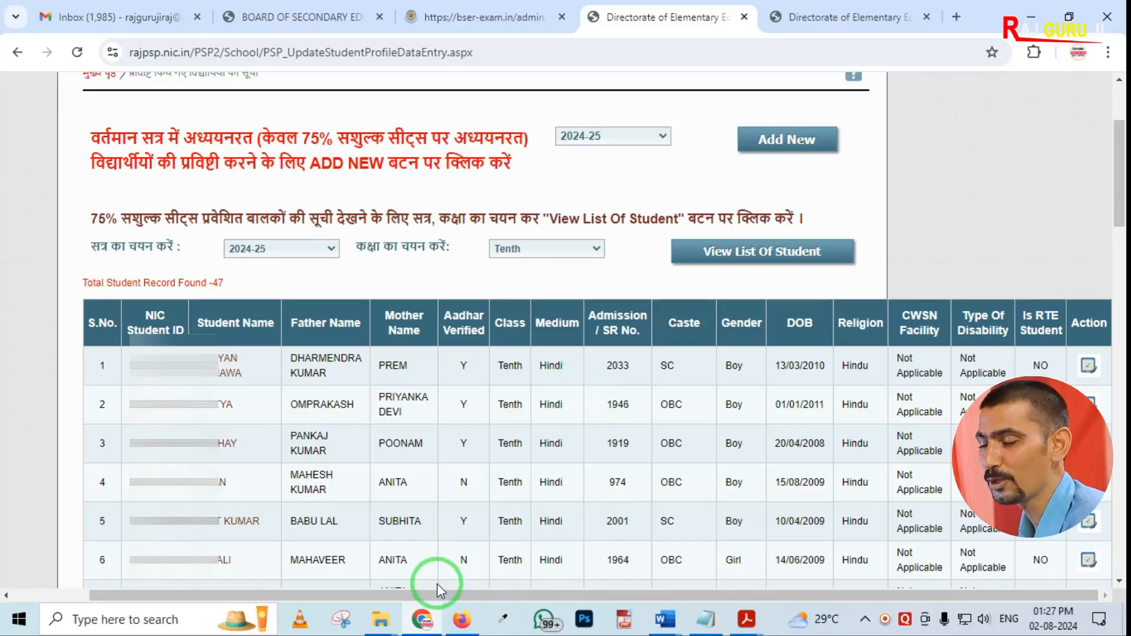
left_click_drag(404, 596, 328, 596)
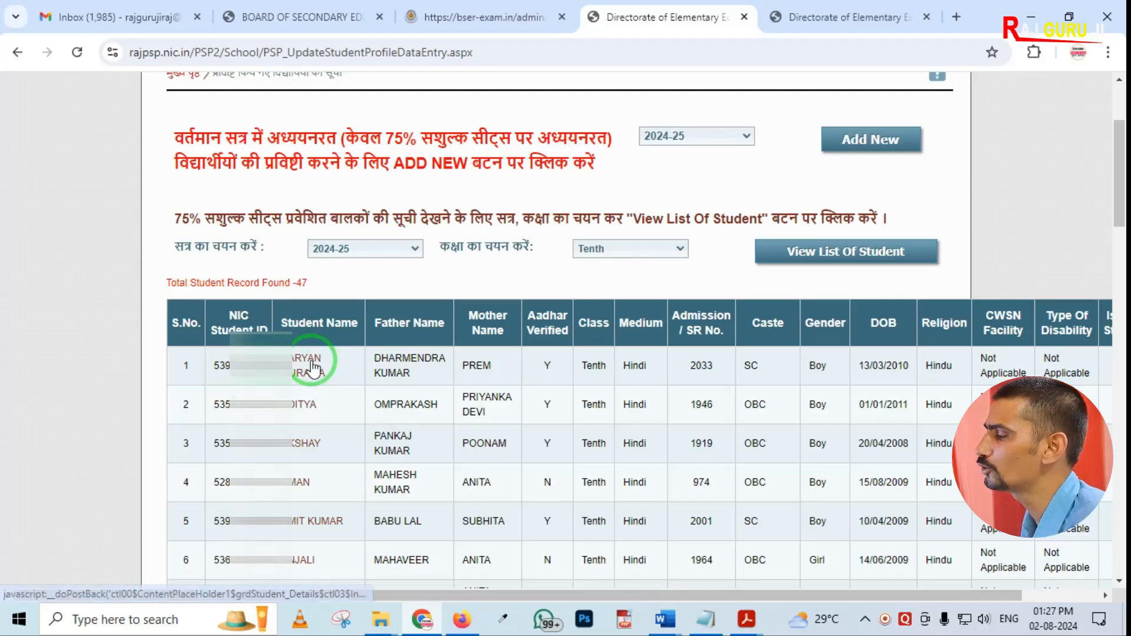
left_click(778, 18)
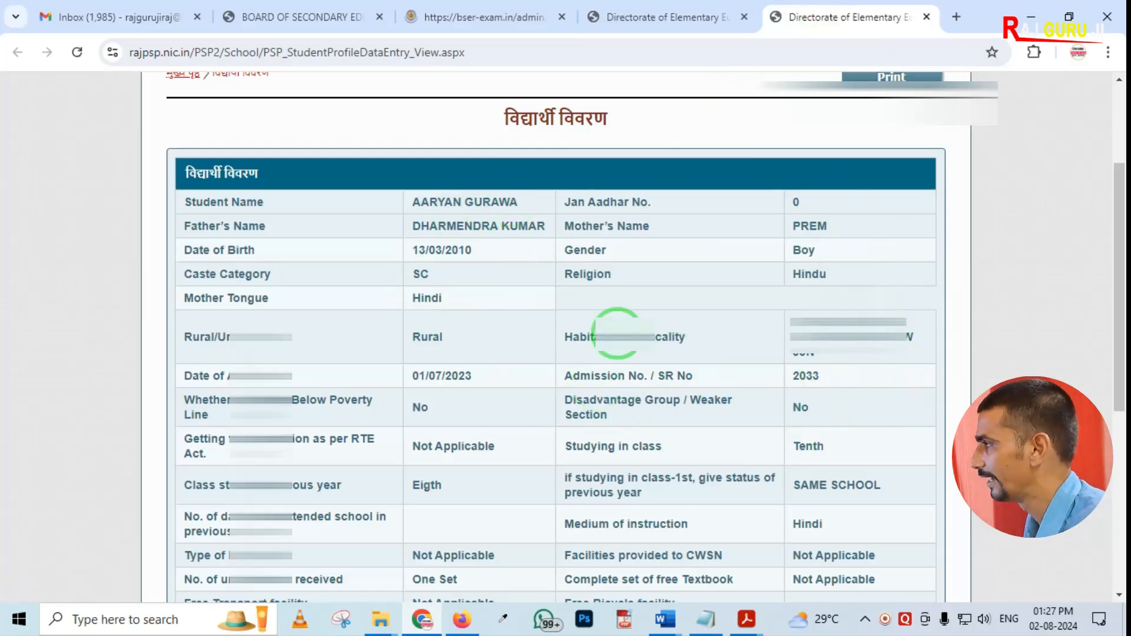
Paste the student's PSP number into the student PSP field and fetch the details
left_click(464, 21)
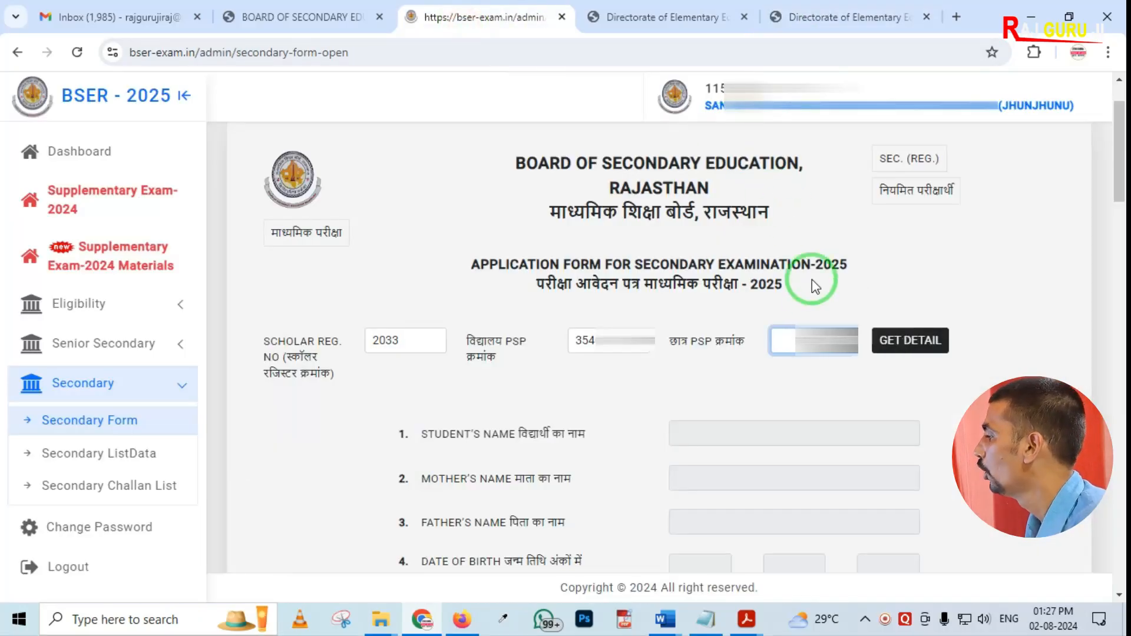
key("ctrl+v")
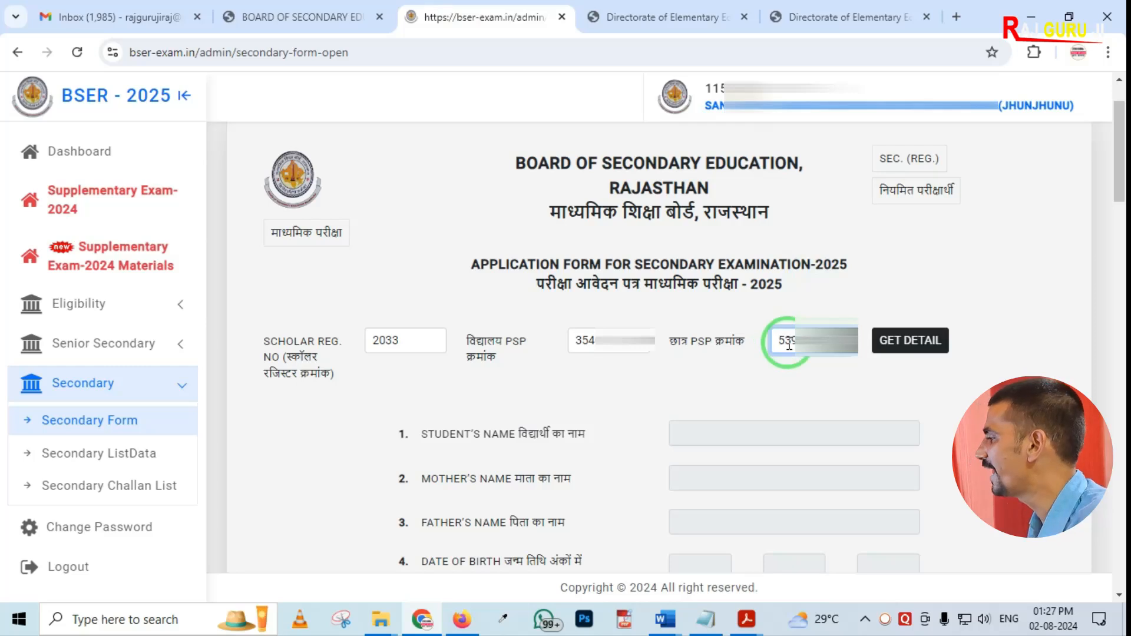
left_click(905, 346)
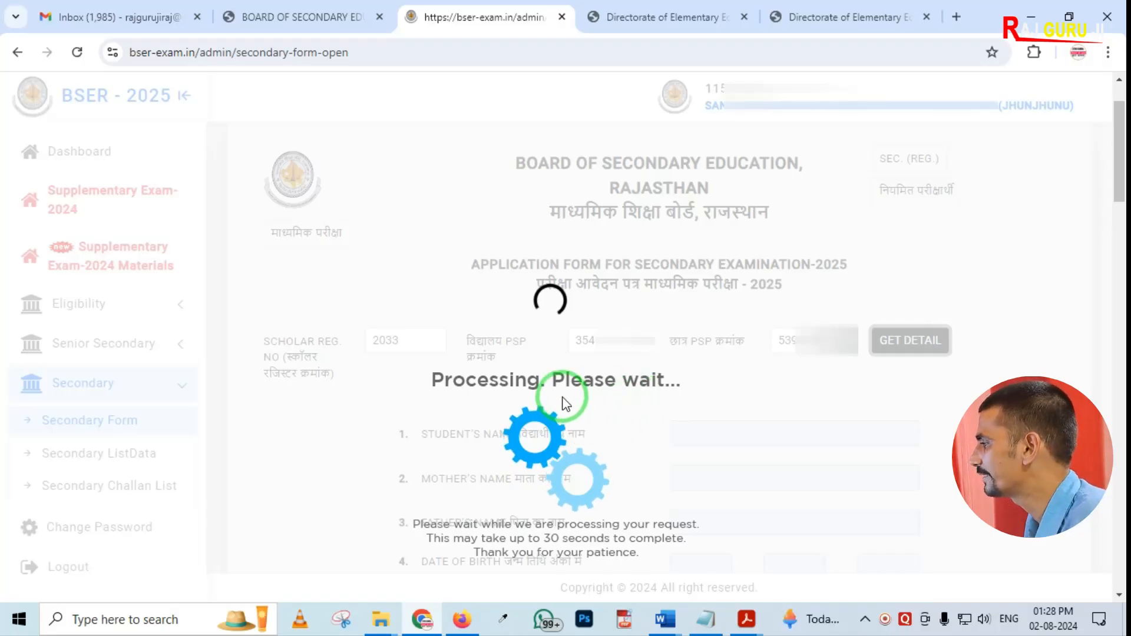
scroll(599, 420, "down", 1)
scroll(596, 412, "down", 1)
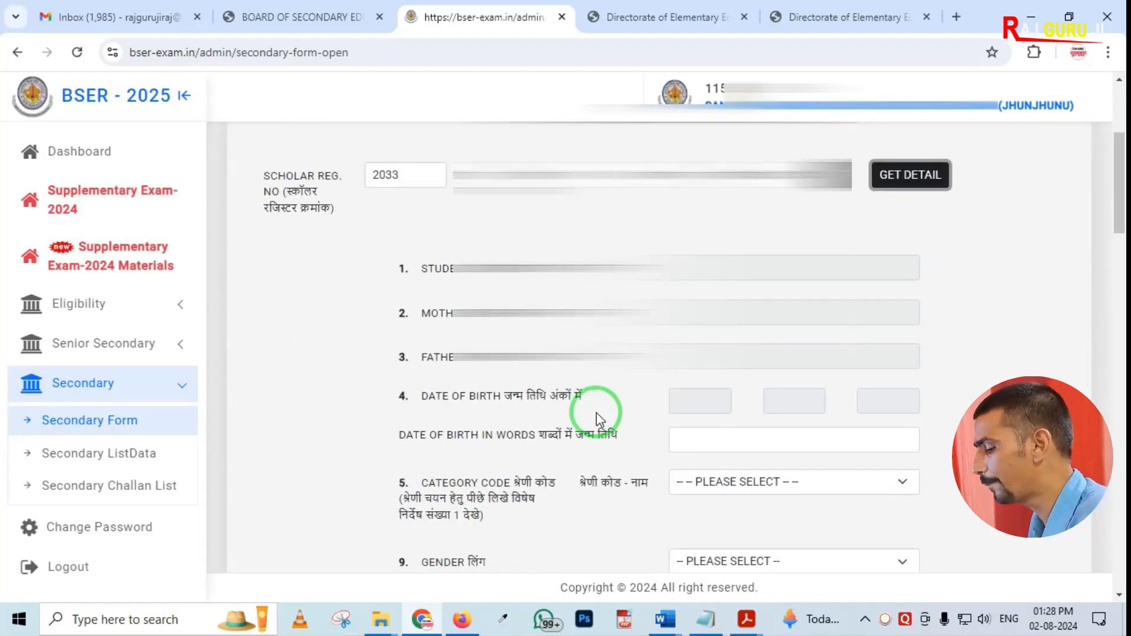
mouse_move(636, 226)
left_mouse_down()
mouse_move(922, 524)
mouse_move(963, 534)
left_mouse_up()
right_click(695, 448)
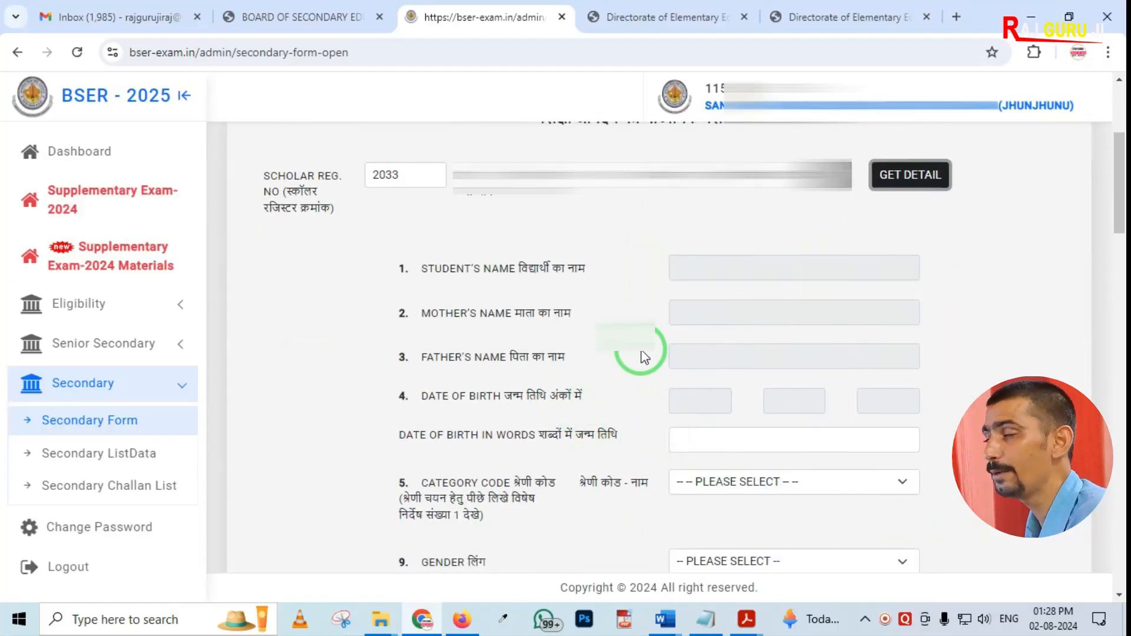
scroll(520, 389, "up", 1)
scroll(521, 389, "up", 1)
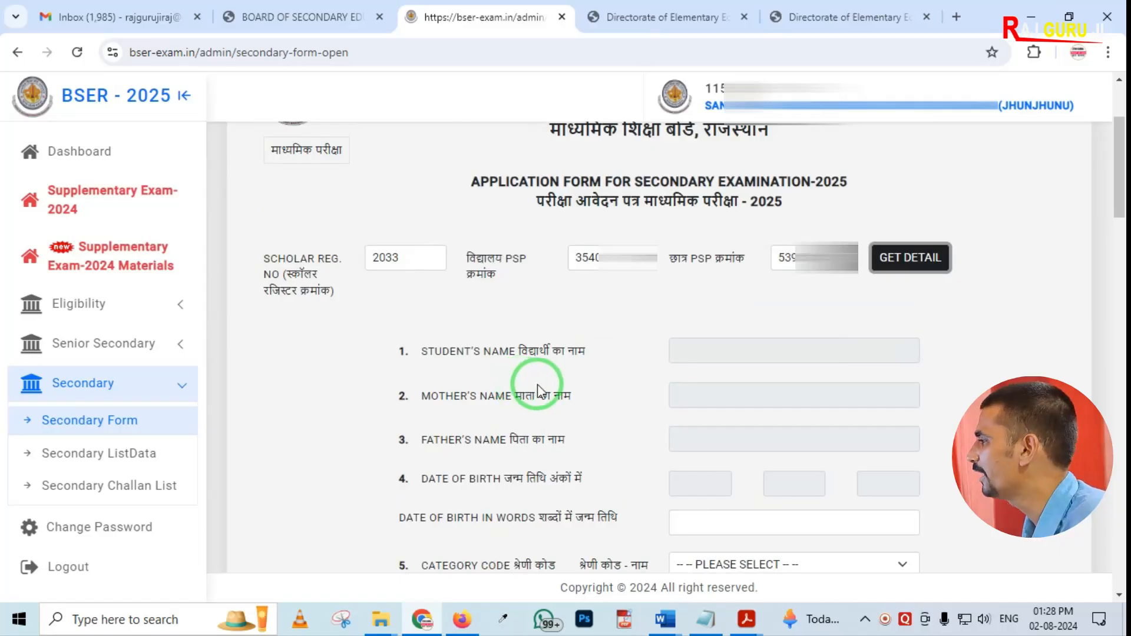
Prefix the school PSP number with P and fetch the student details again
key("ctrl+2")
mouse_move(555, 225)
left_mouse_down()
mouse_move(622, 286)
mouse_move(655, 292)
left_mouse_up()
right_click(614, 306)
key("Escape")
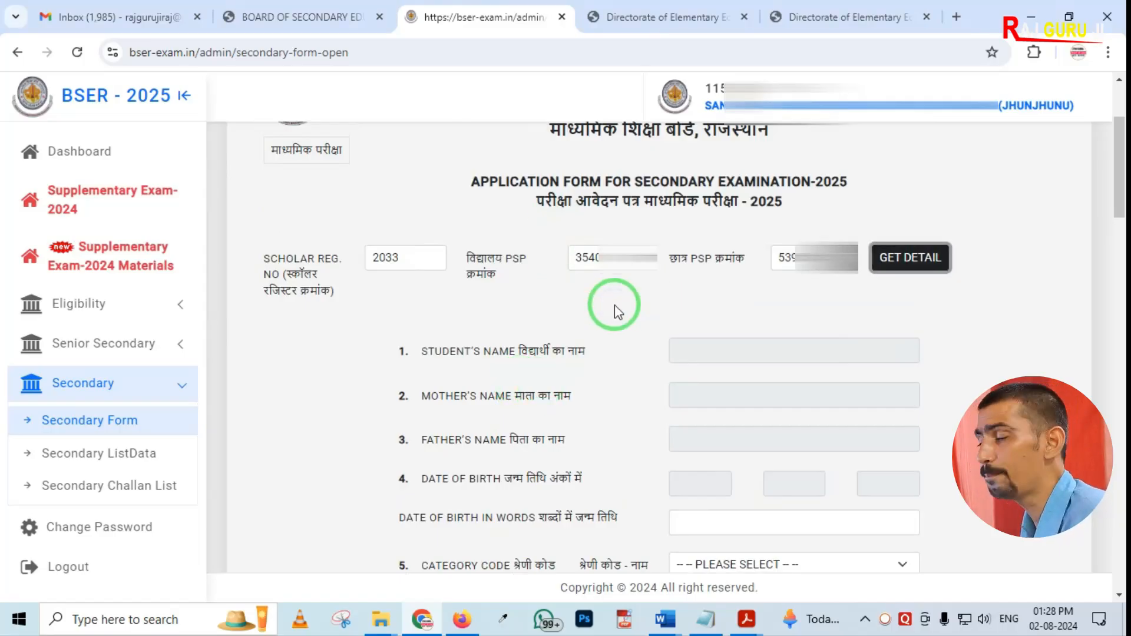
left_click(574, 258)
type("P")
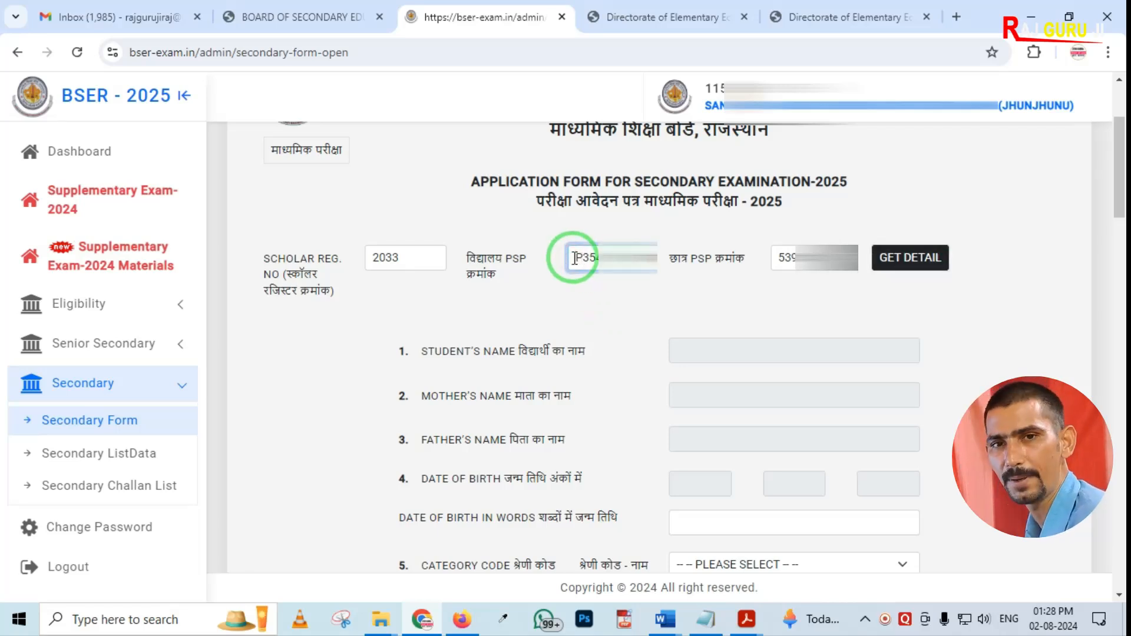
left_click(911, 257)
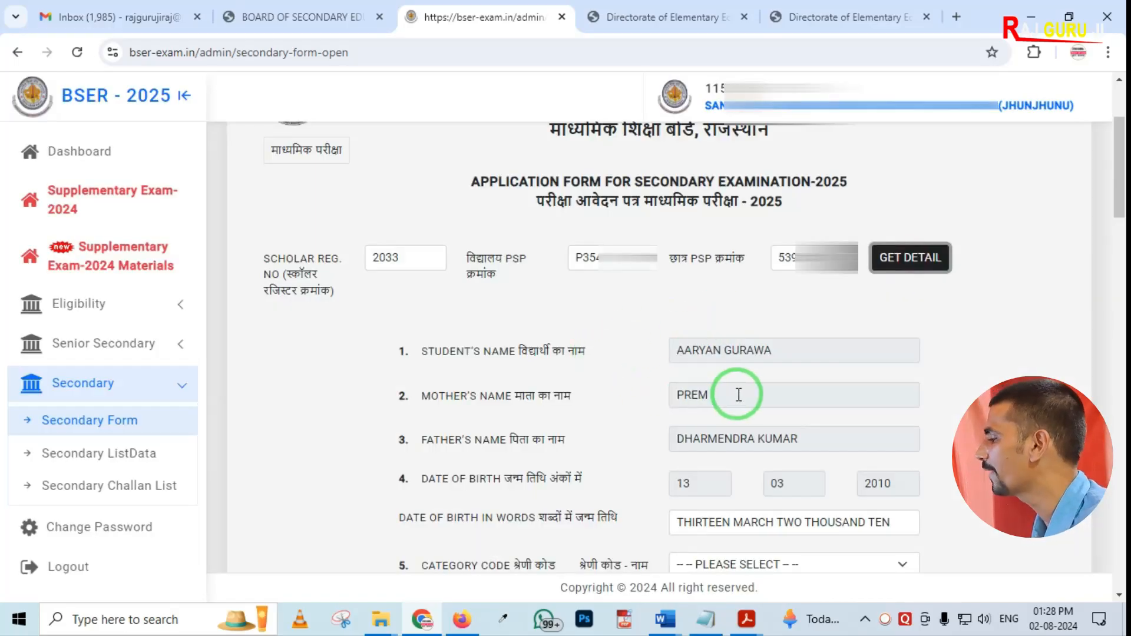
mouse_move(632, 303)
left_mouse_down()
mouse_move(682, 449)
mouse_move(889, 546)
mouse_move(960, 552)
left_mouse_up()
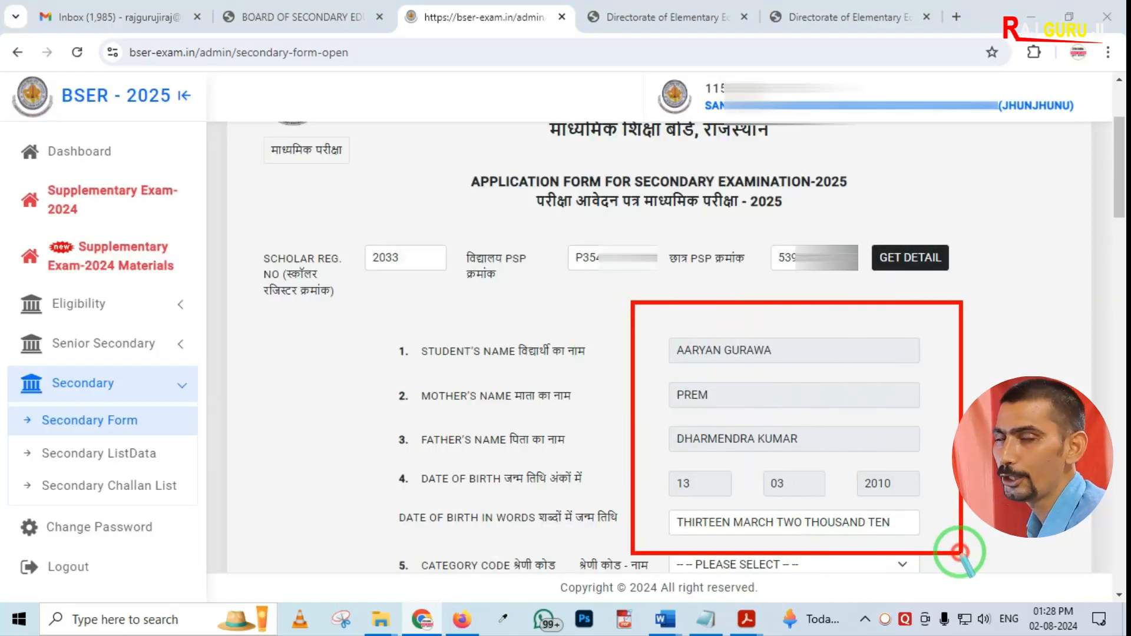
right_click(565, 454)
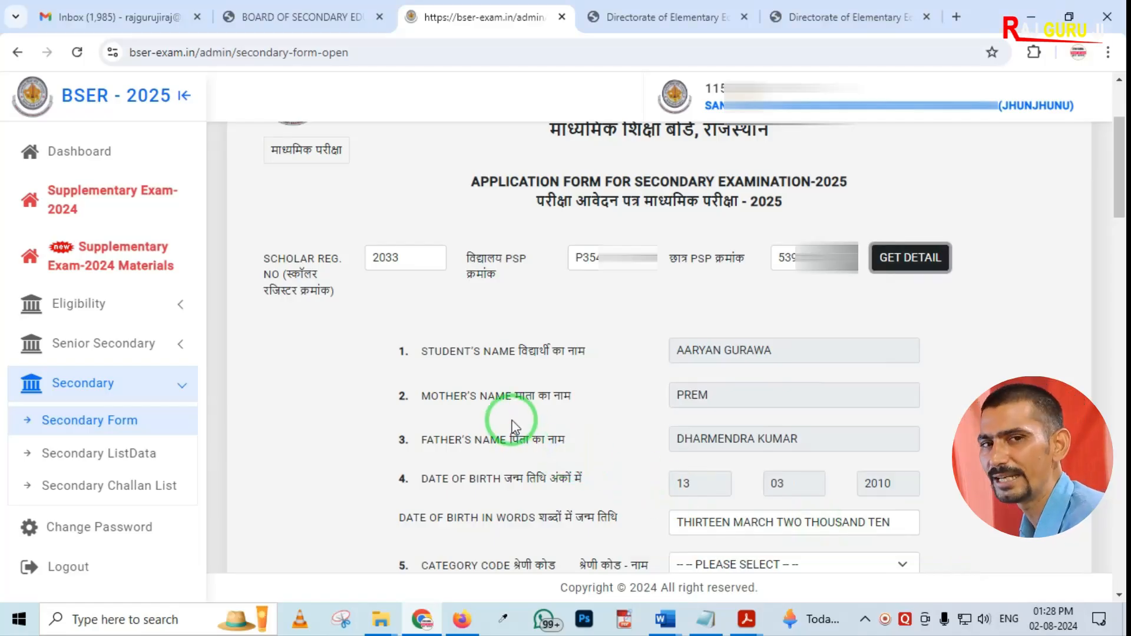
scroll(583, 354, "down", 4)
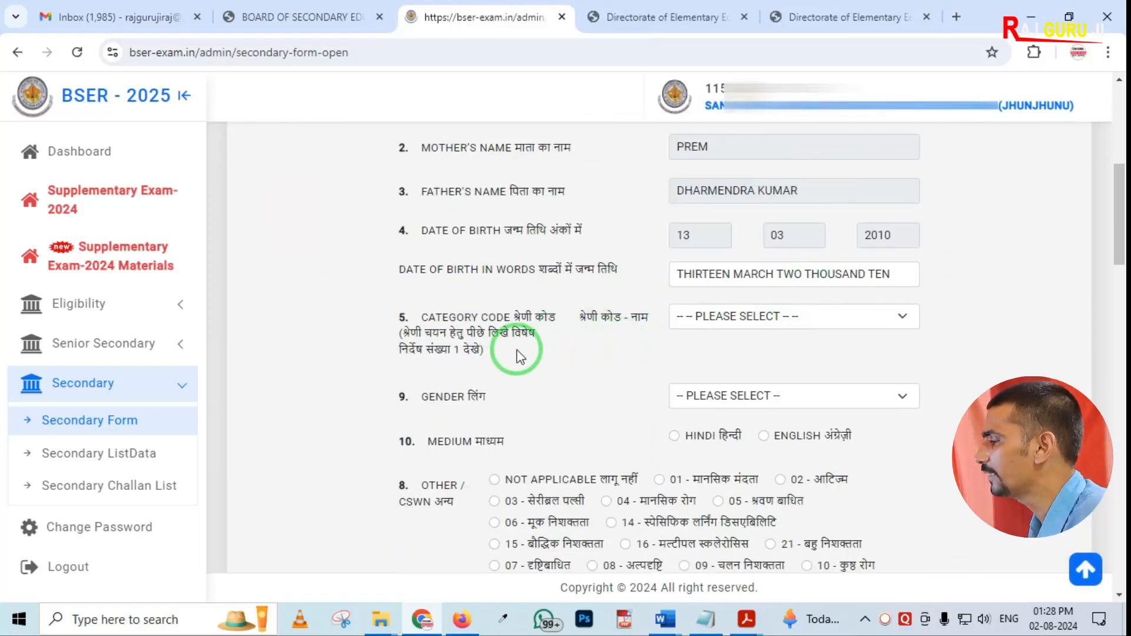
key("ctrl+2")
left_click_drag(489, 286, 659, 378)
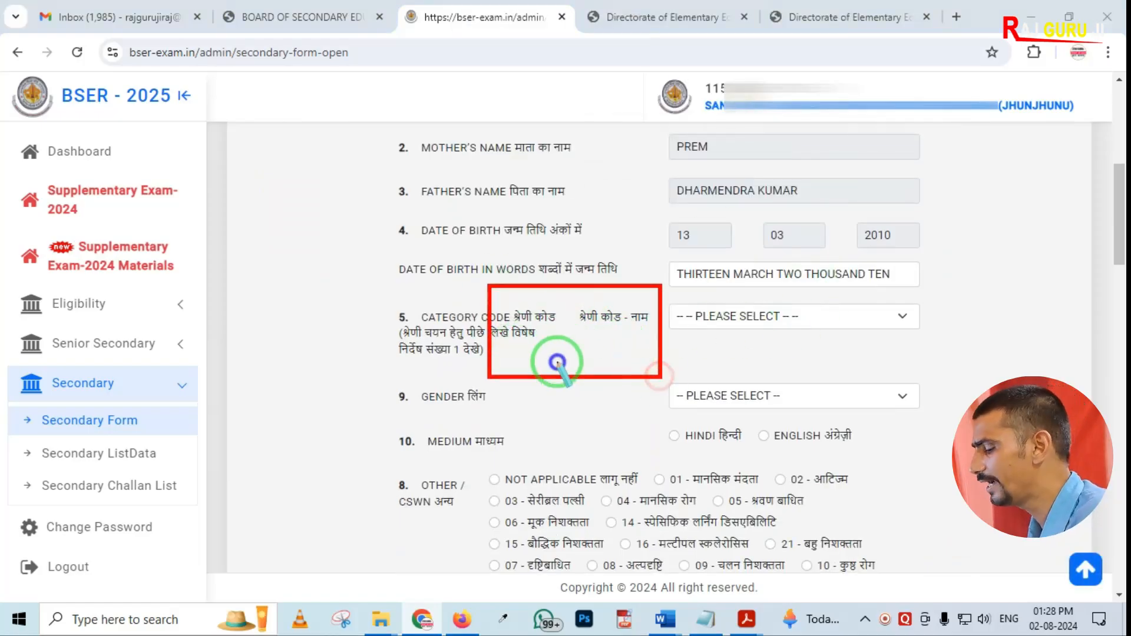
Set the category code to 1 - ALL SUBJECTS
key("Escape")
left_click(747, 318)
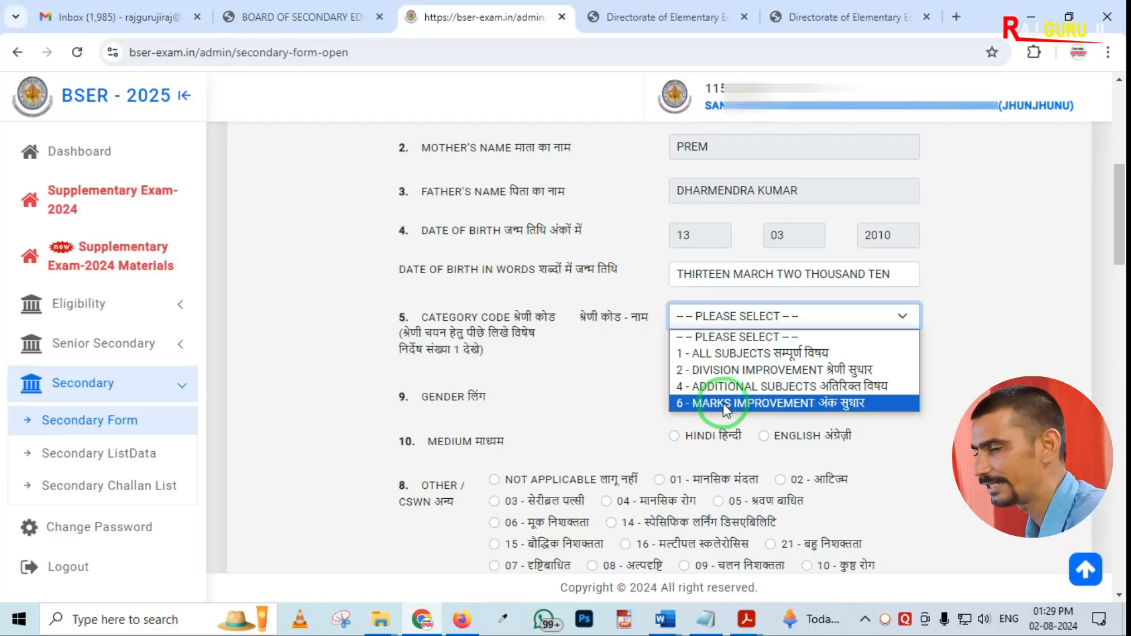
left_click(716, 353)
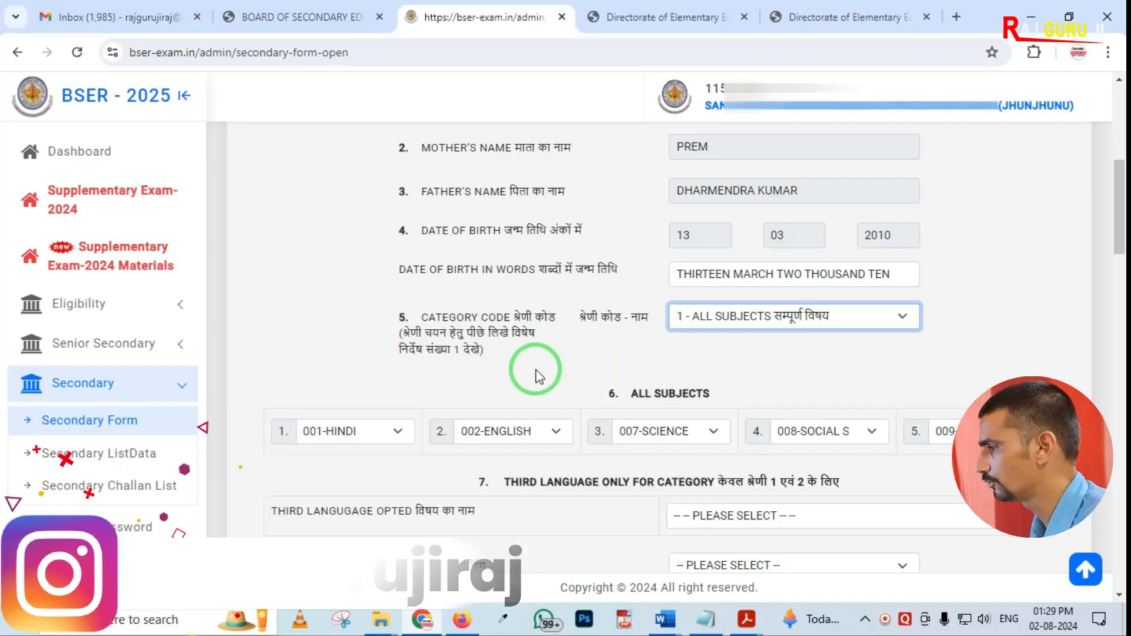
Choose 071 - SANSKRIT as the third language opted
scroll(537, 375, "down", 1)
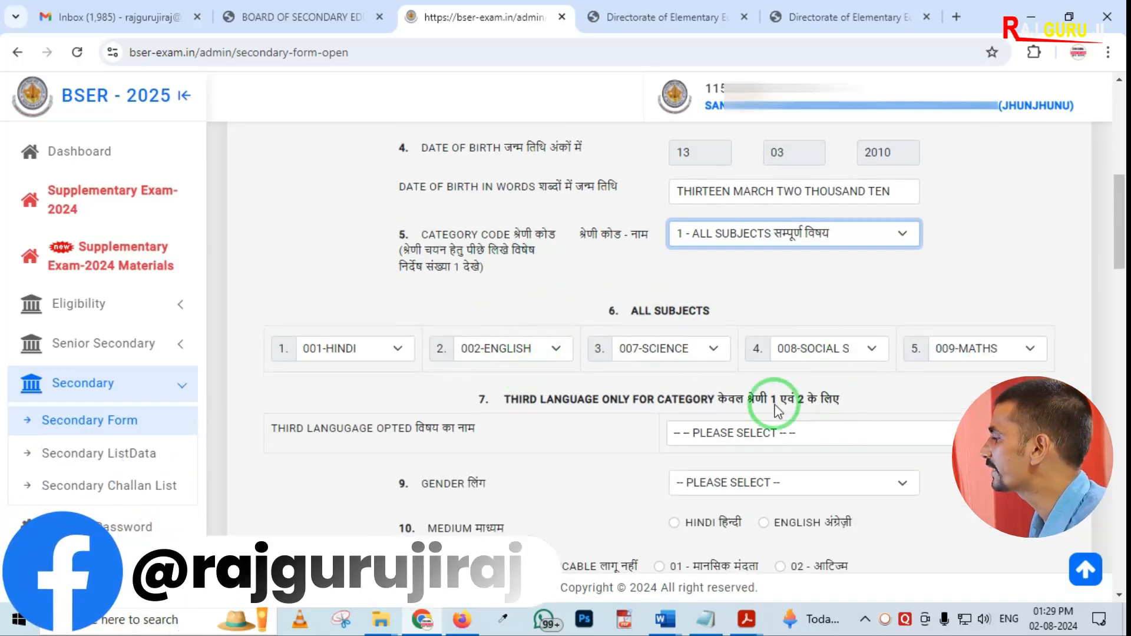
scroll(714, 366, "down", 1)
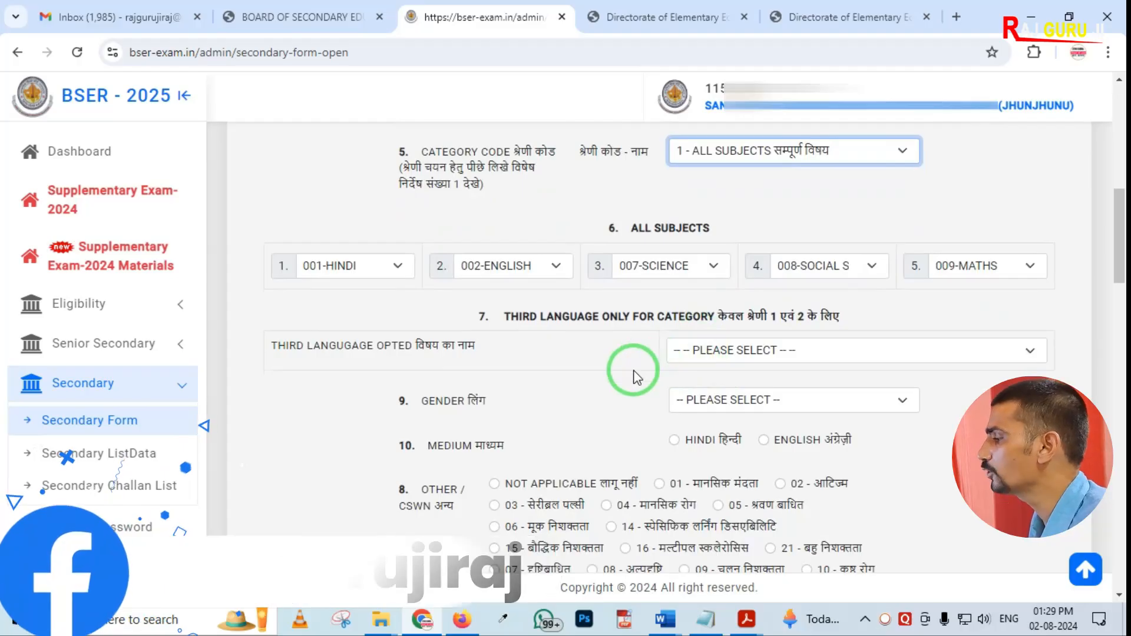
left_click(710, 353)
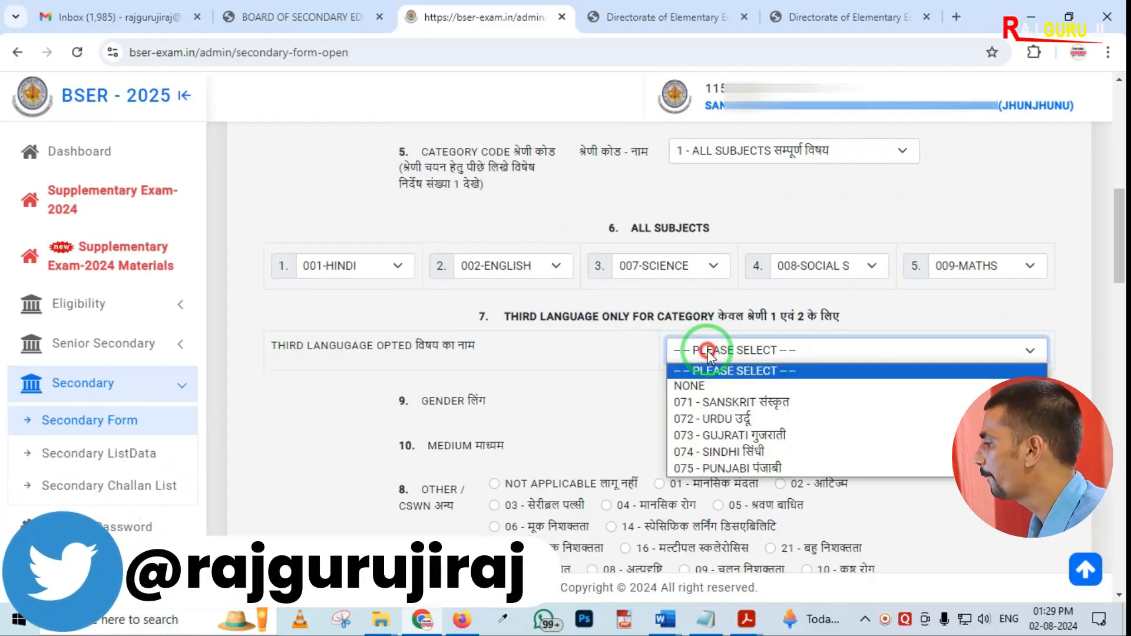
left_click(723, 403)
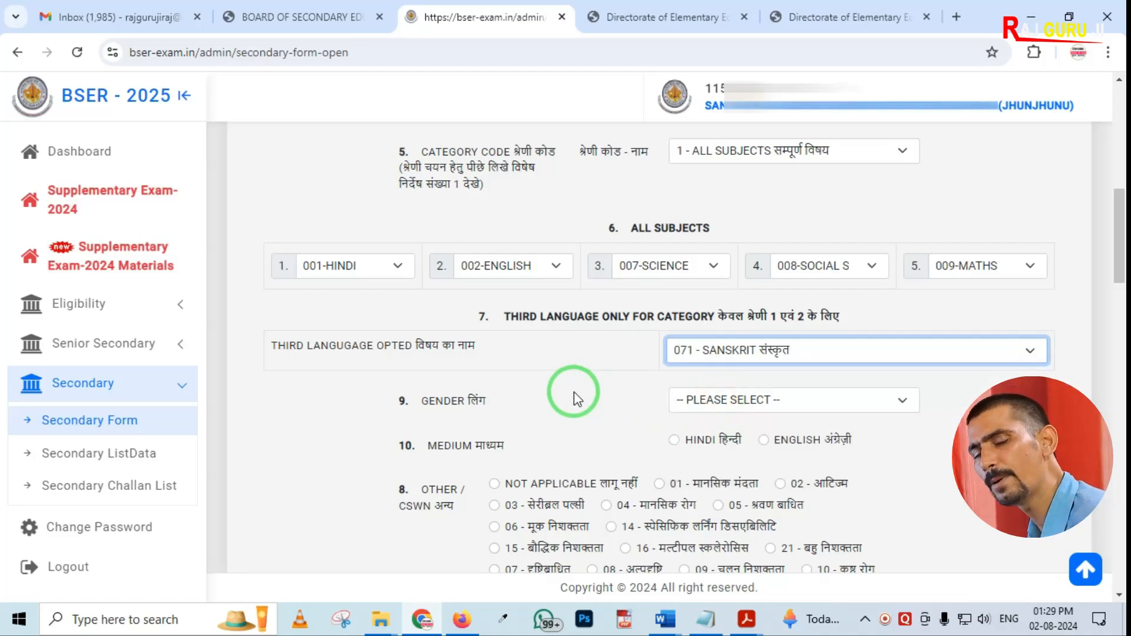
Set the gender to 01-MALE and the medium to Hindi
scroll(577, 399, "down", 1)
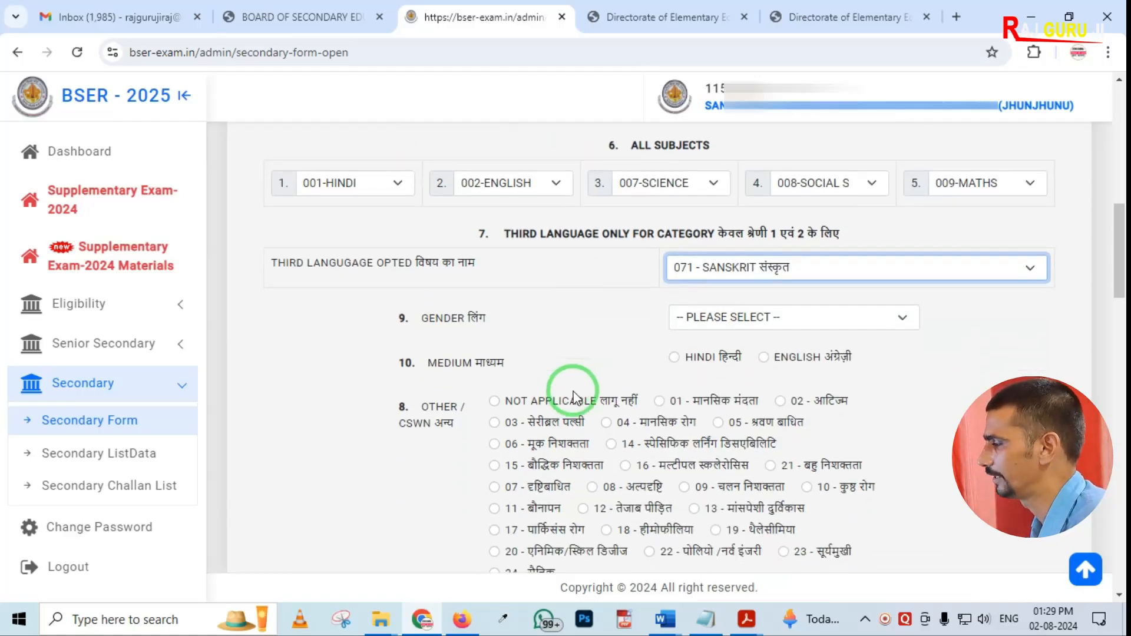
left_click(759, 318)
left_click(739, 357)
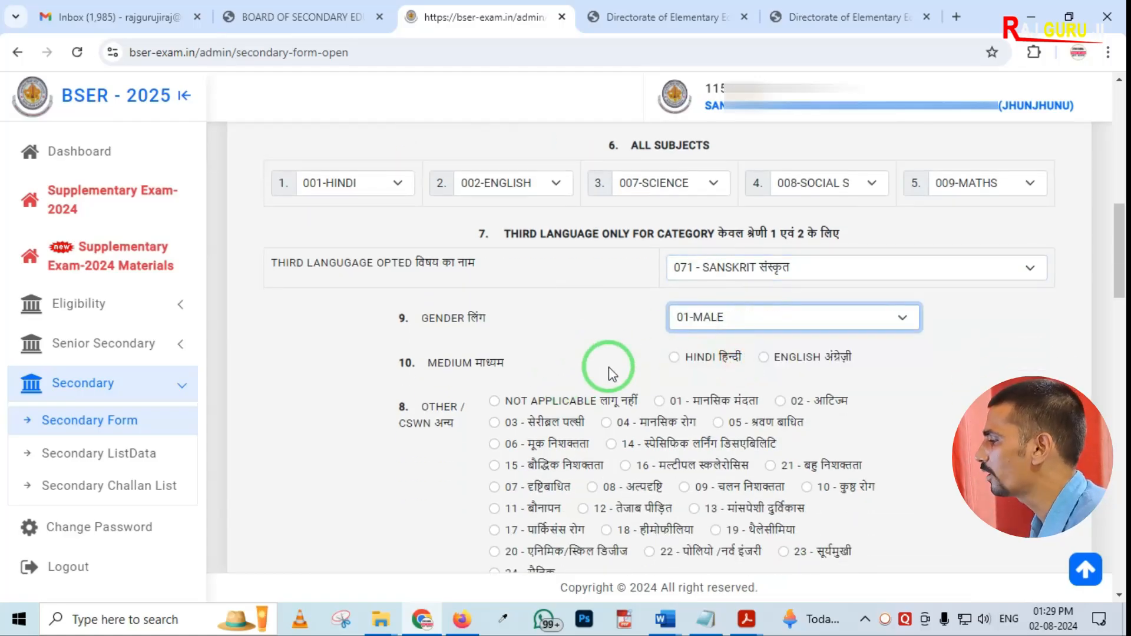
left_click(674, 357)
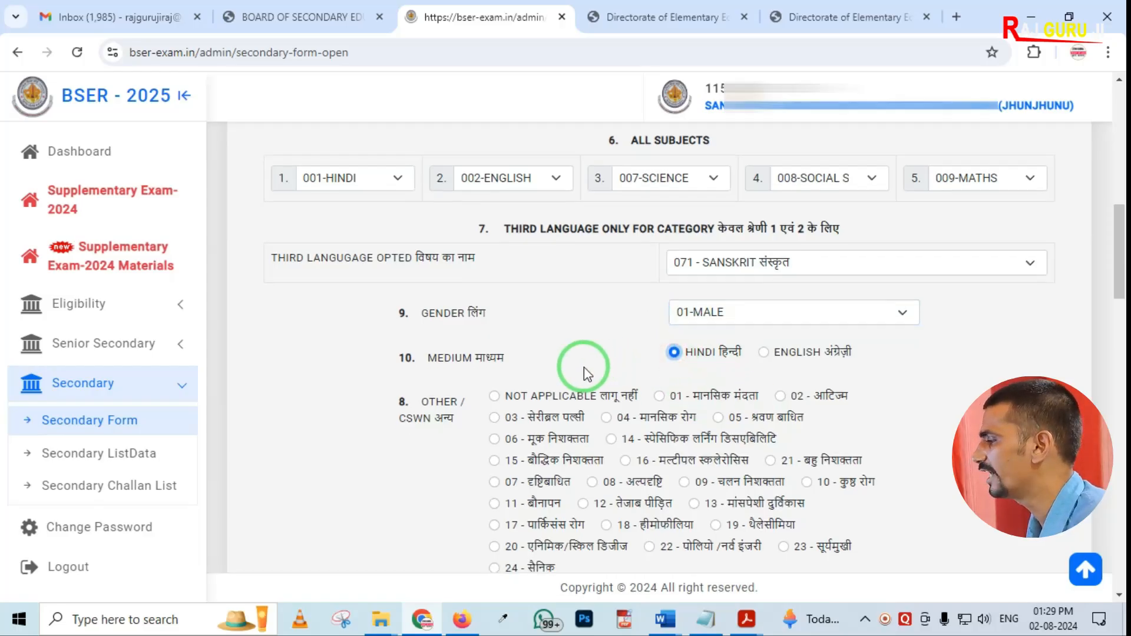
Mark the Other / CWSN option as Not Applicable
scroll(585, 368, "down", 1)
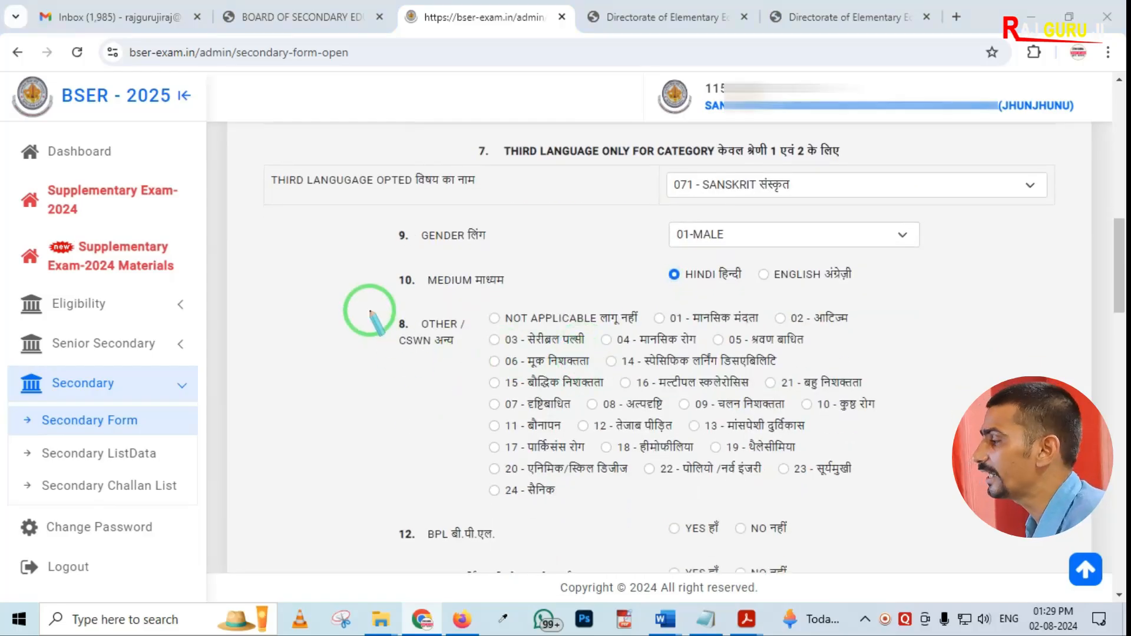
mouse_move(362, 291)
left_mouse_down()
mouse_move(676, 538)
mouse_move(922, 555)
mouse_move(942, 544)
left_mouse_up()
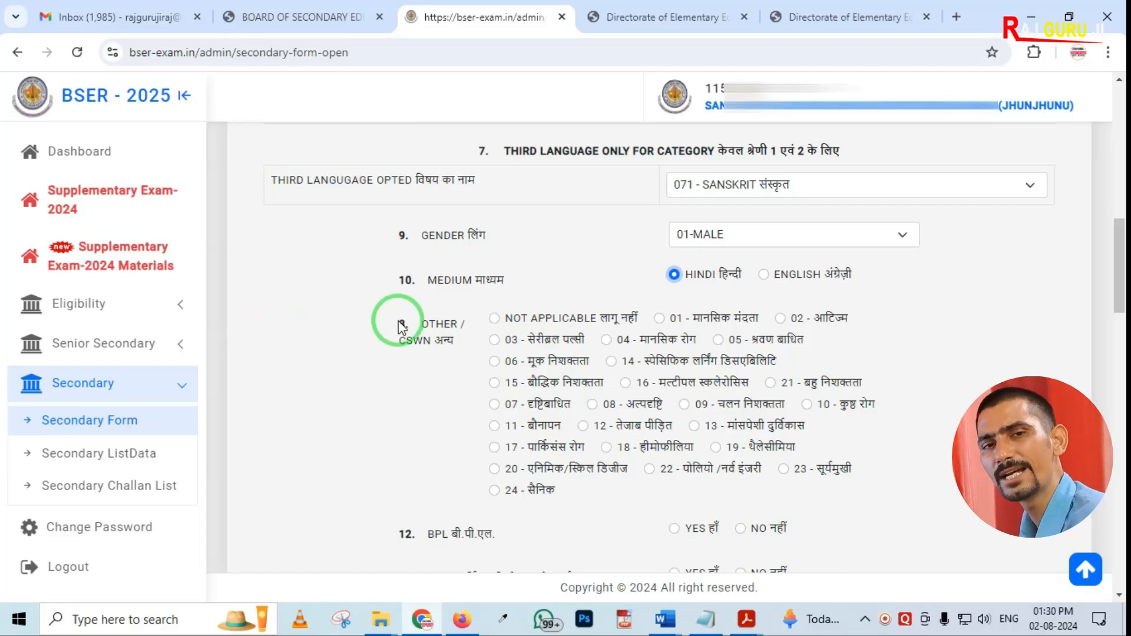
left_click(495, 318)
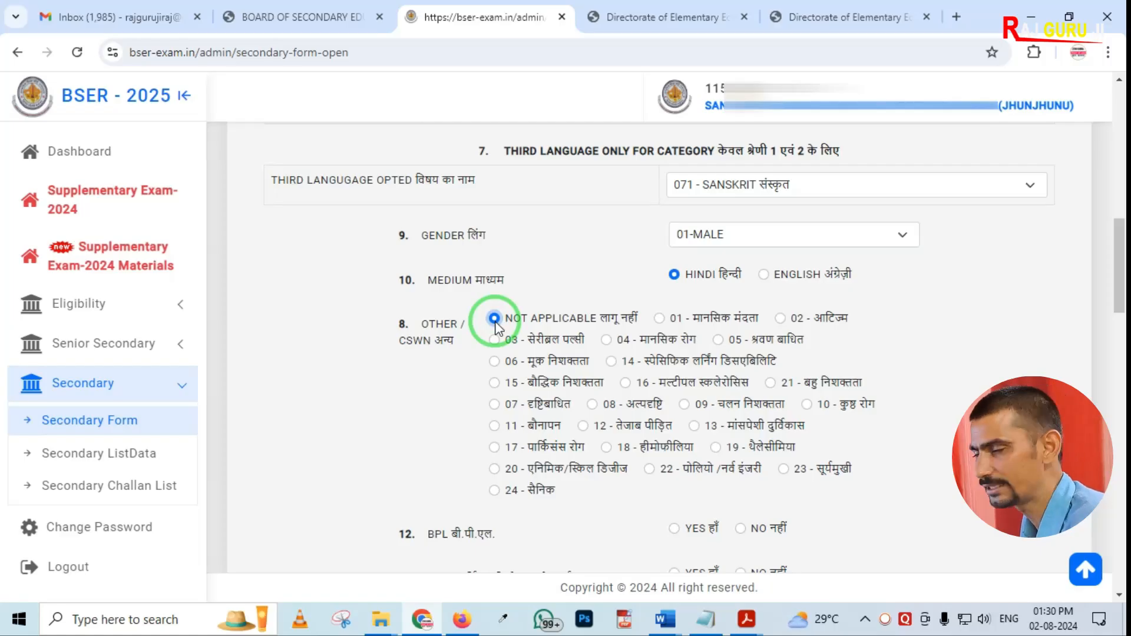
Answer No for both BPL and EWS
scroll(497, 327, "down", 1)
scroll(548, 311, "down", 1)
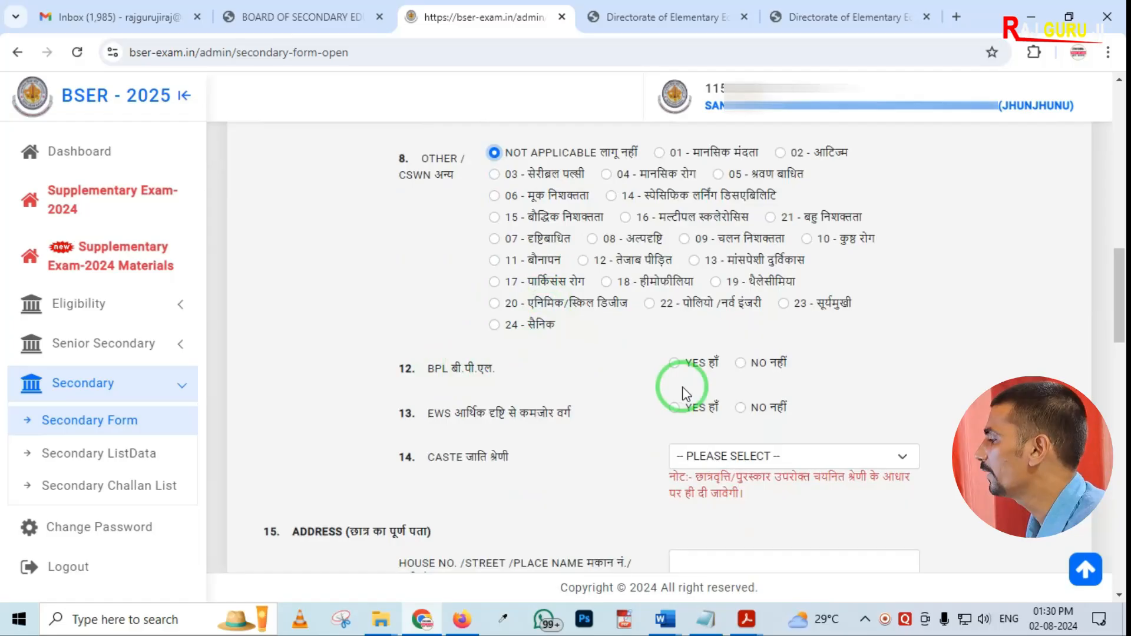
left_click(740, 363)
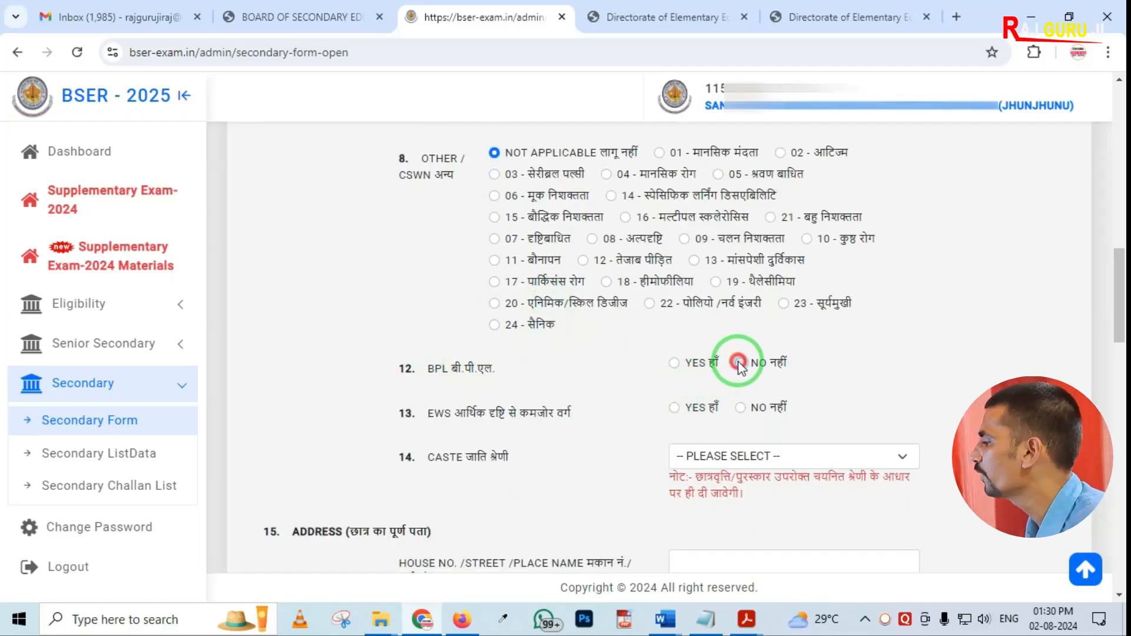
scroll(601, 369, "down", 1)
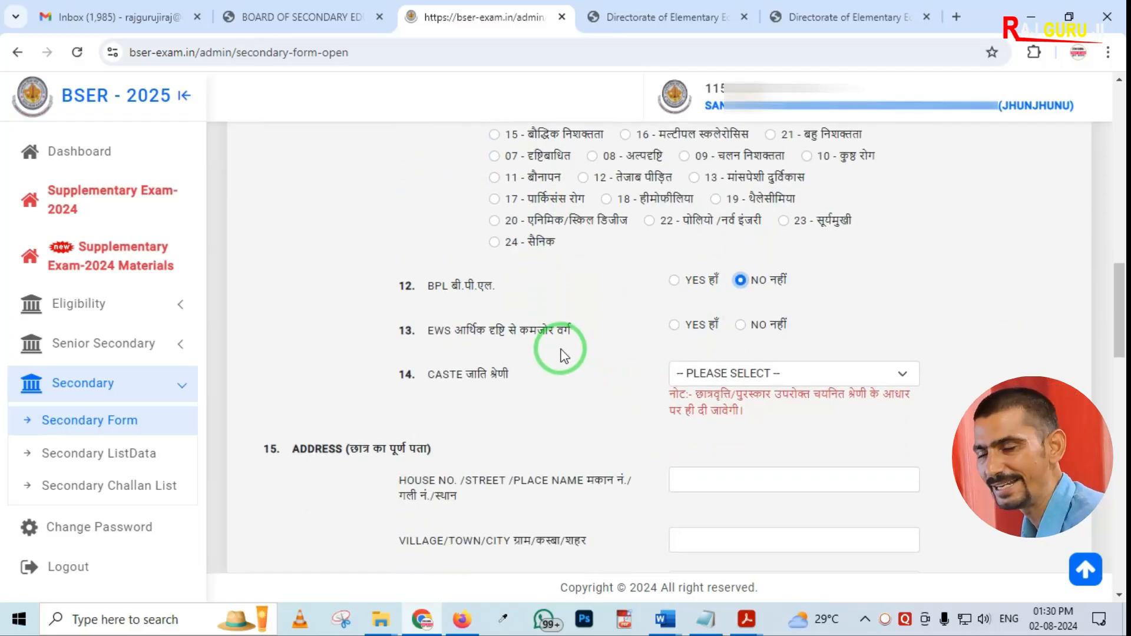
left_click(741, 325)
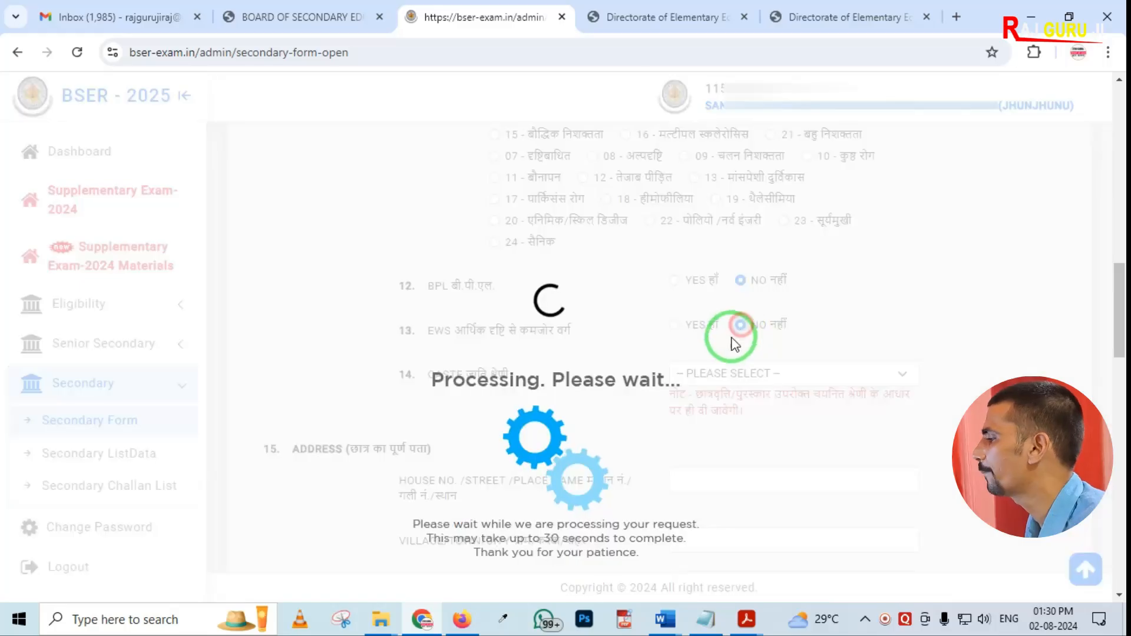
Set the caste category to OBC
scroll(658, 380, "down", 1)
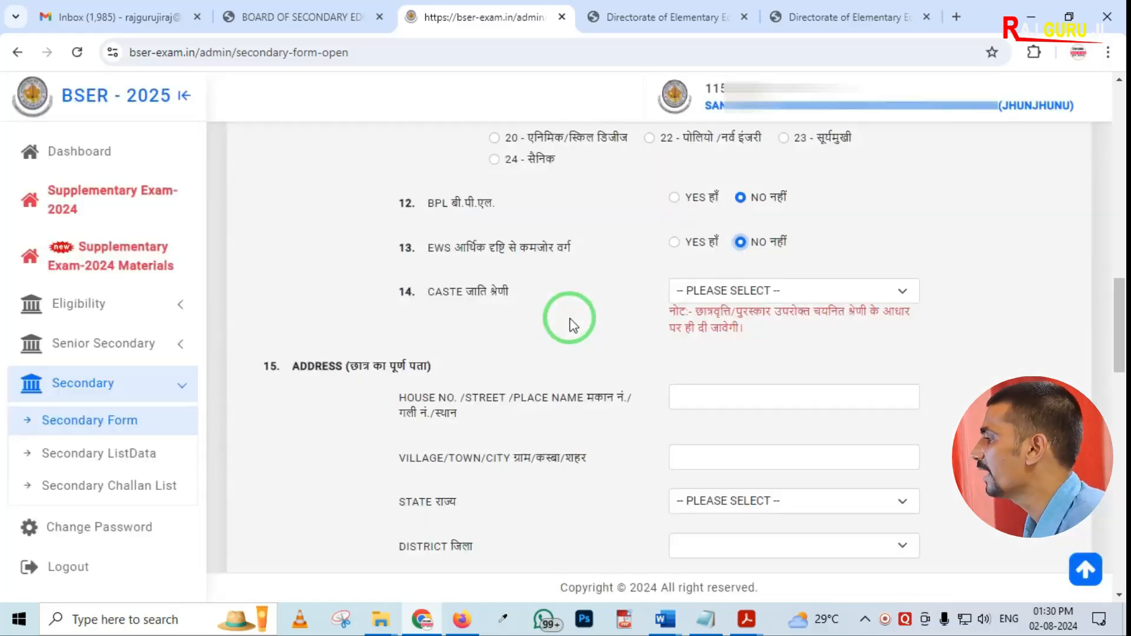
left_click(720, 292)
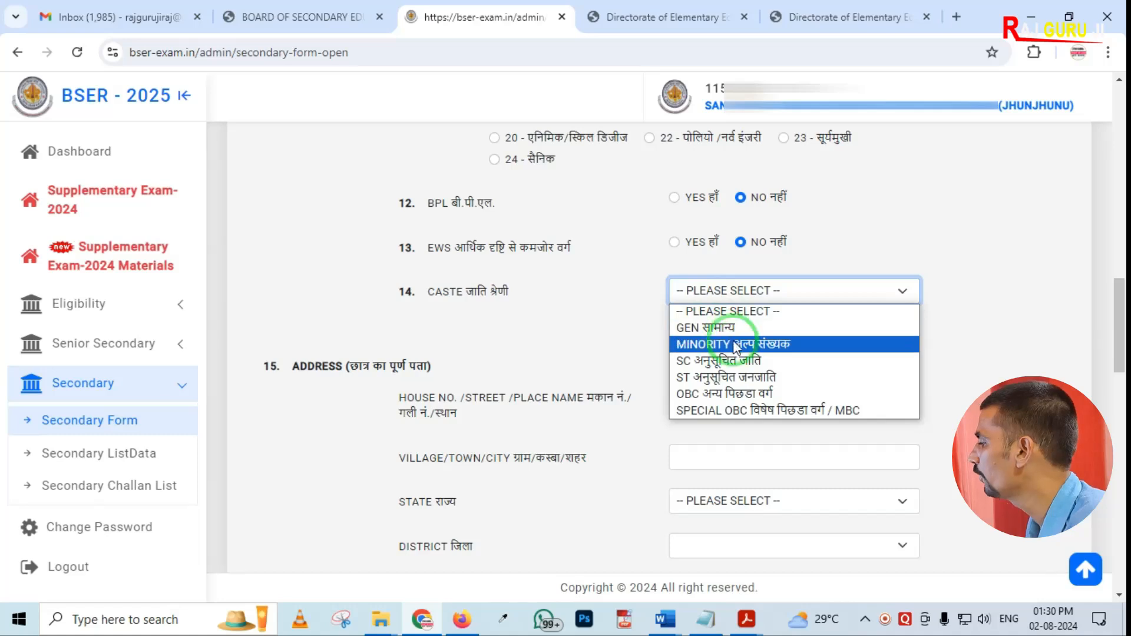
left_click(720, 394)
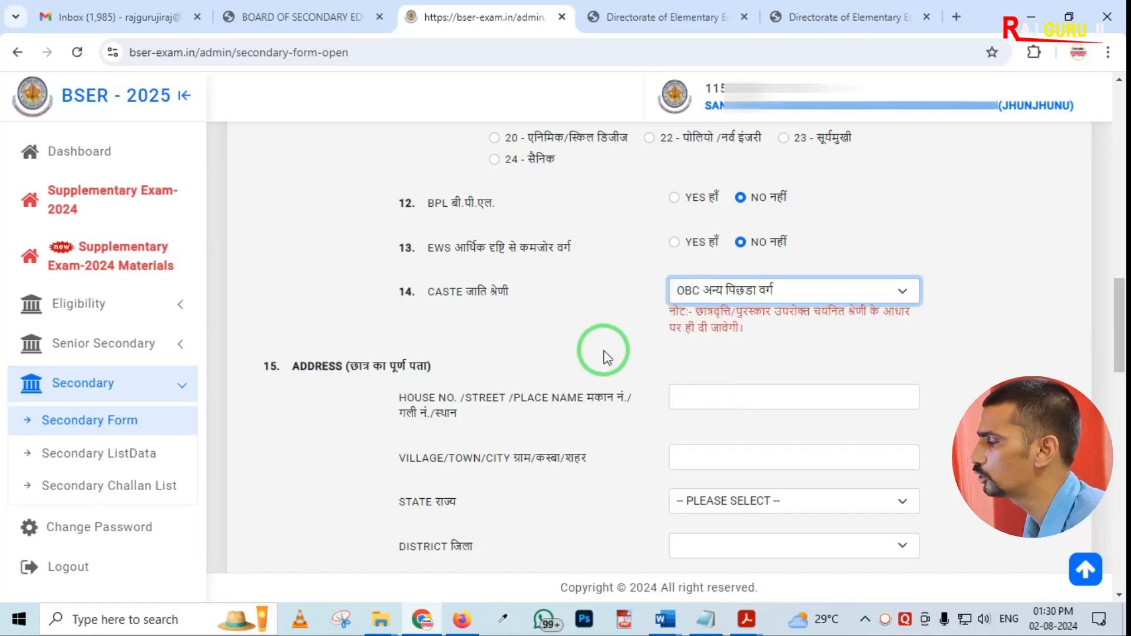
scroll(589, 348, "down", 3)
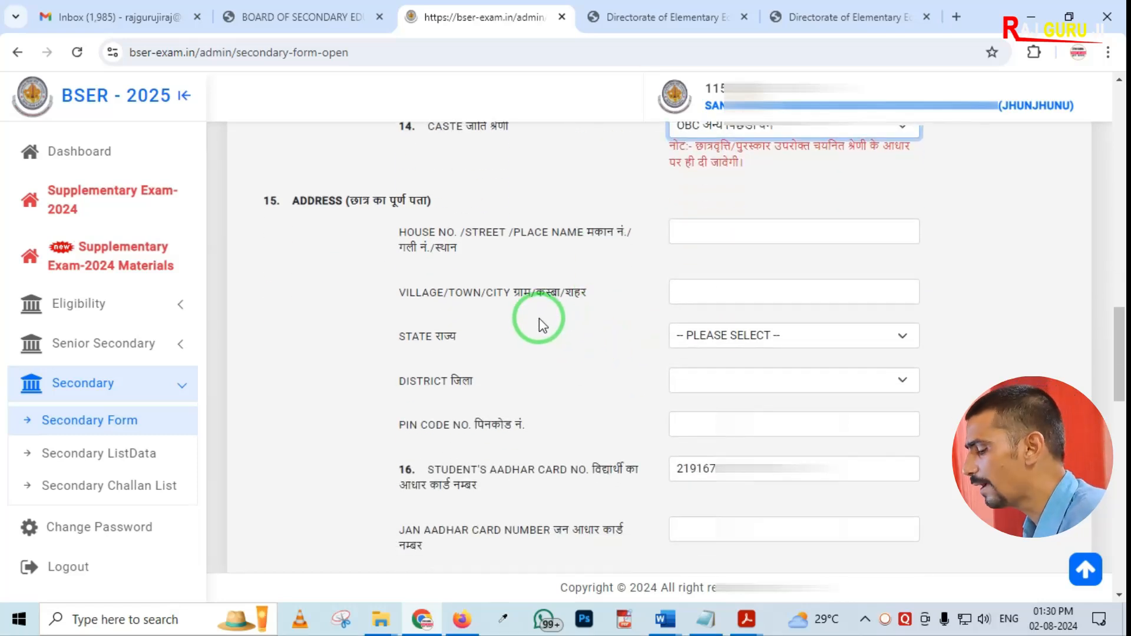
key("ctrl+2")
mouse_move(269, 171)
left_mouse_down()
mouse_move(353, 306)
mouse_move(669, 601)
mouse_move(984, 599)
left_mouse_up()
key("Escape")
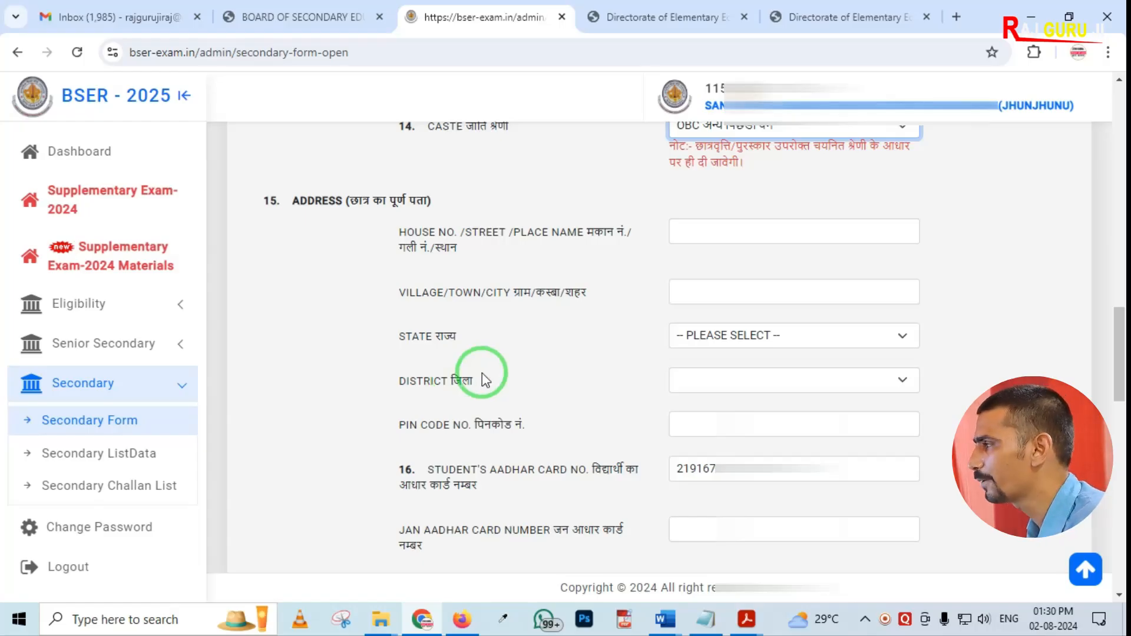
left_click(701, 321)
left_click(647, 336)
scroll(645, 344, "down", 1)
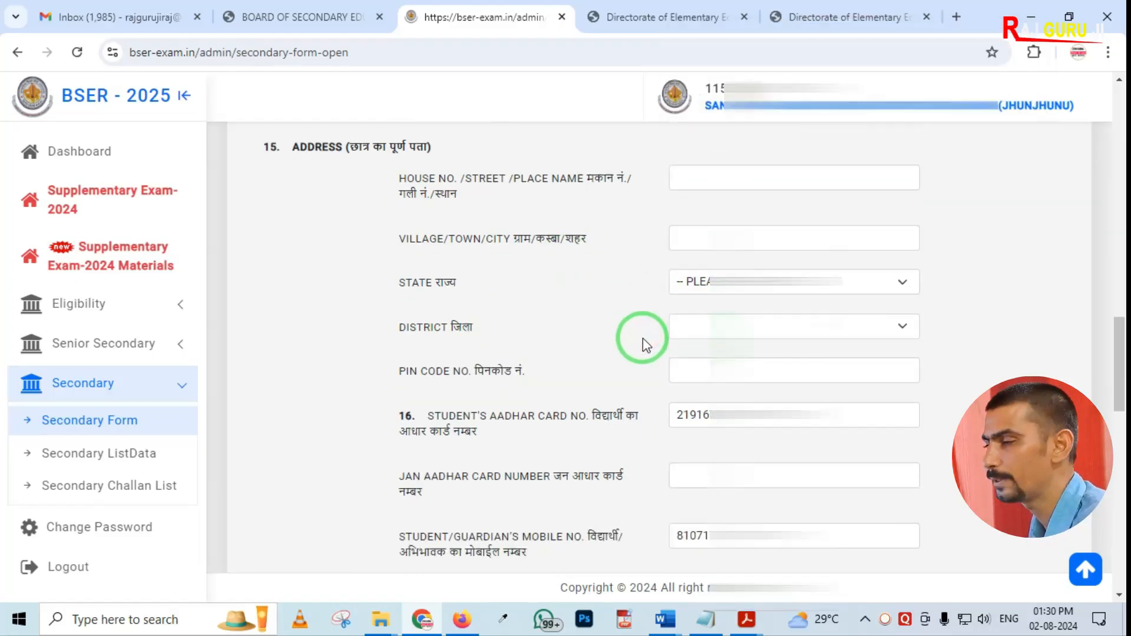
scroll(643, 345, "down", 2)
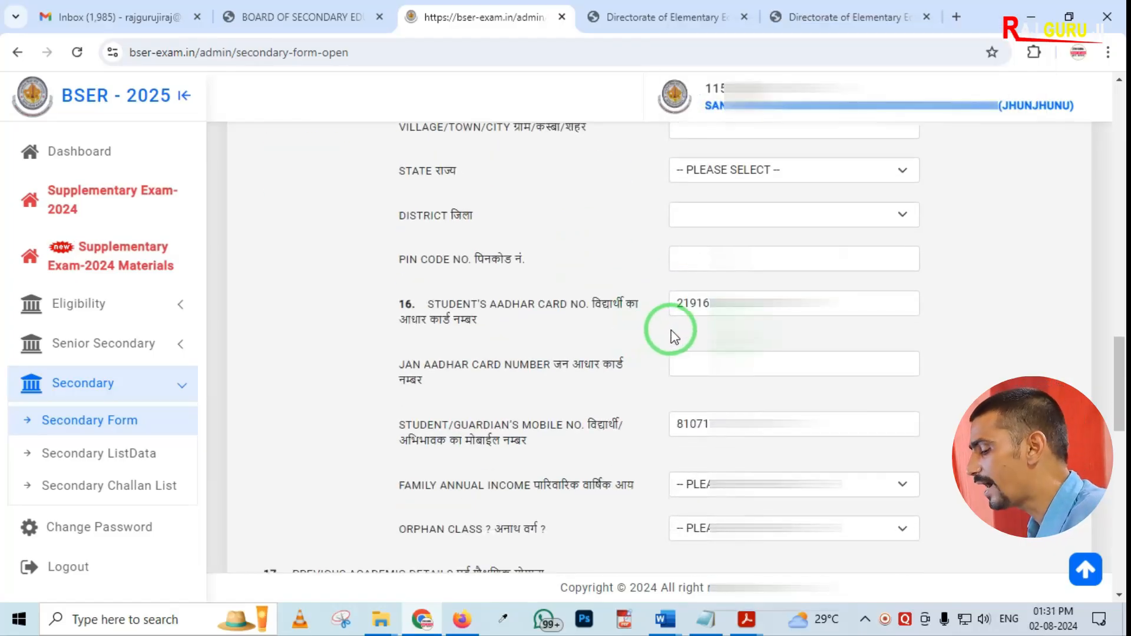
mouse_move(520, 274)
left_mouse_down()
mouse_move(661, 338)
mouse_move(832, 352)
left_mouse_up()
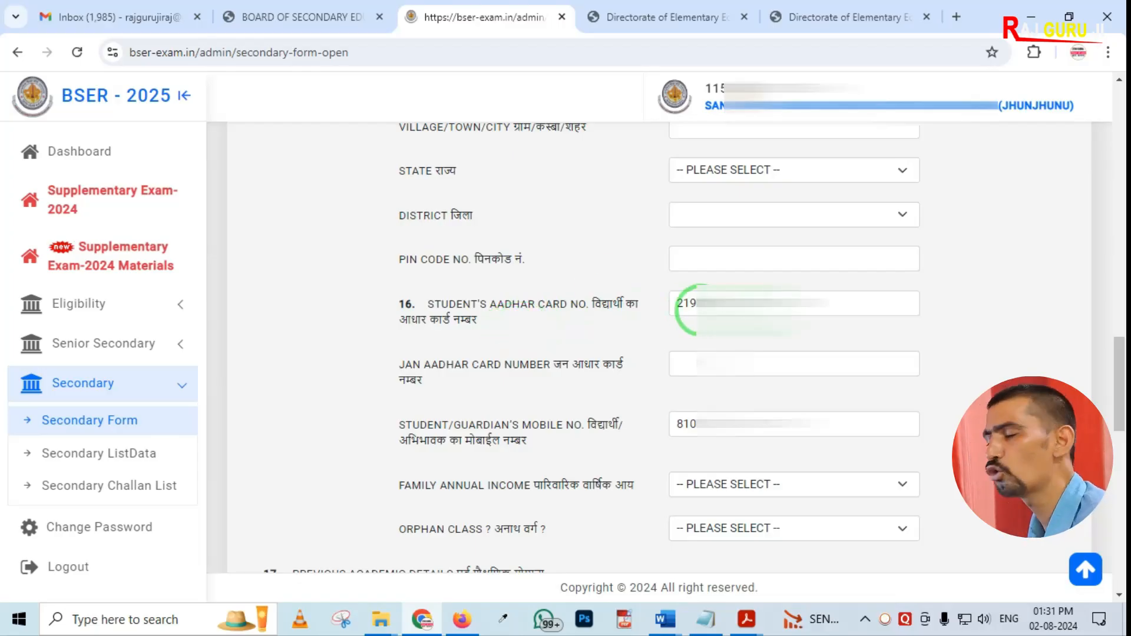
scroll(671, 318, "down", 1)
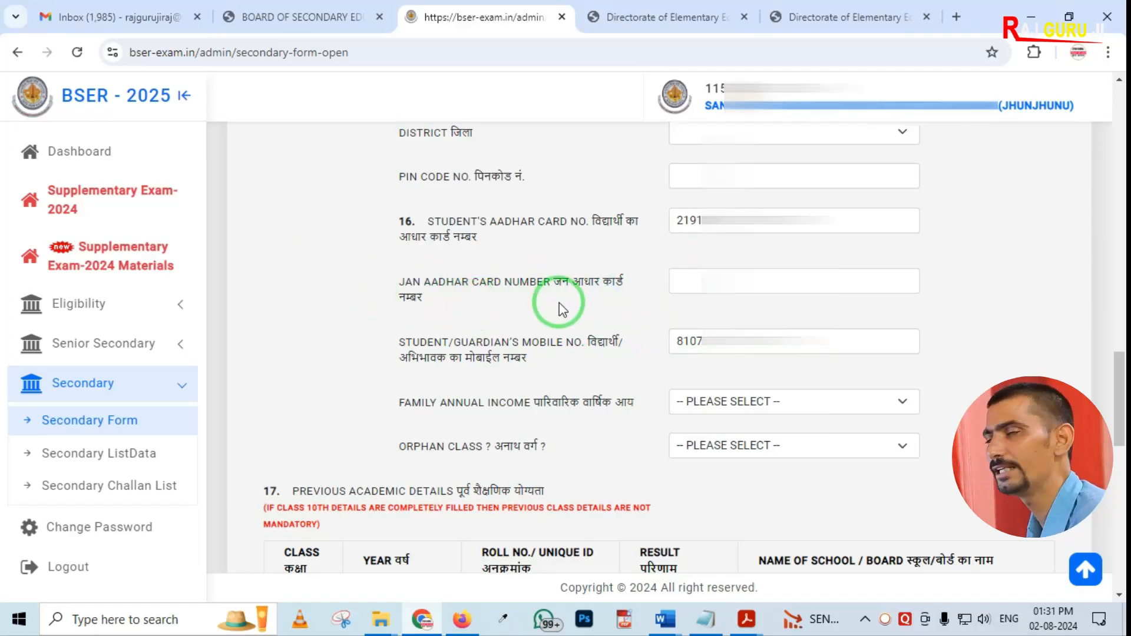
scroll(598, 306, "down", 1)
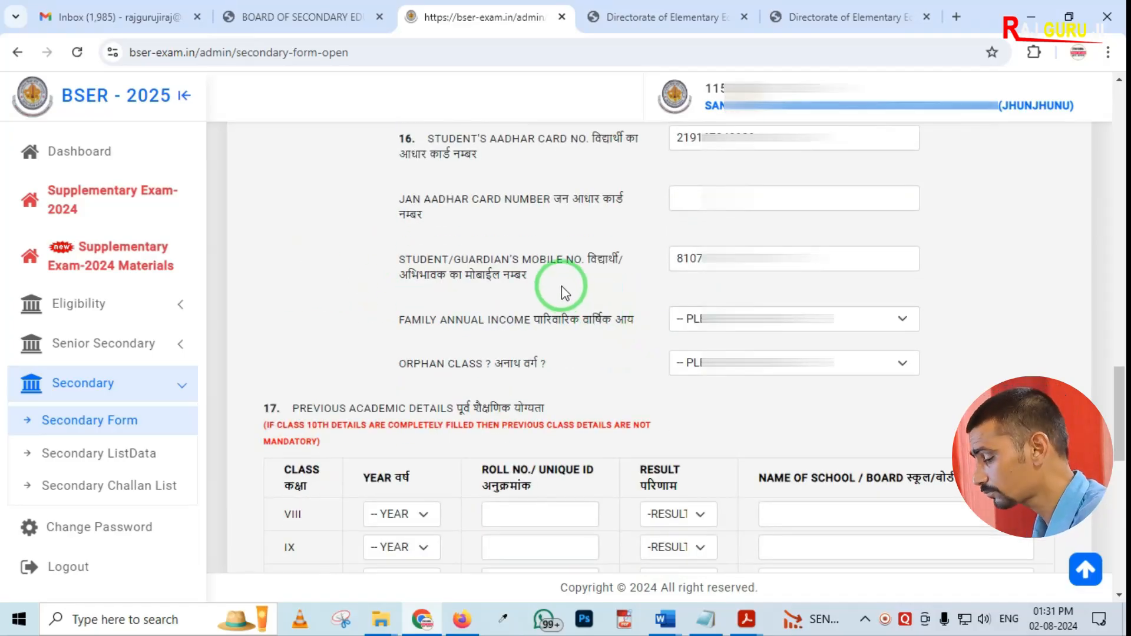
left_click_drag(606, 216, 885, 306)
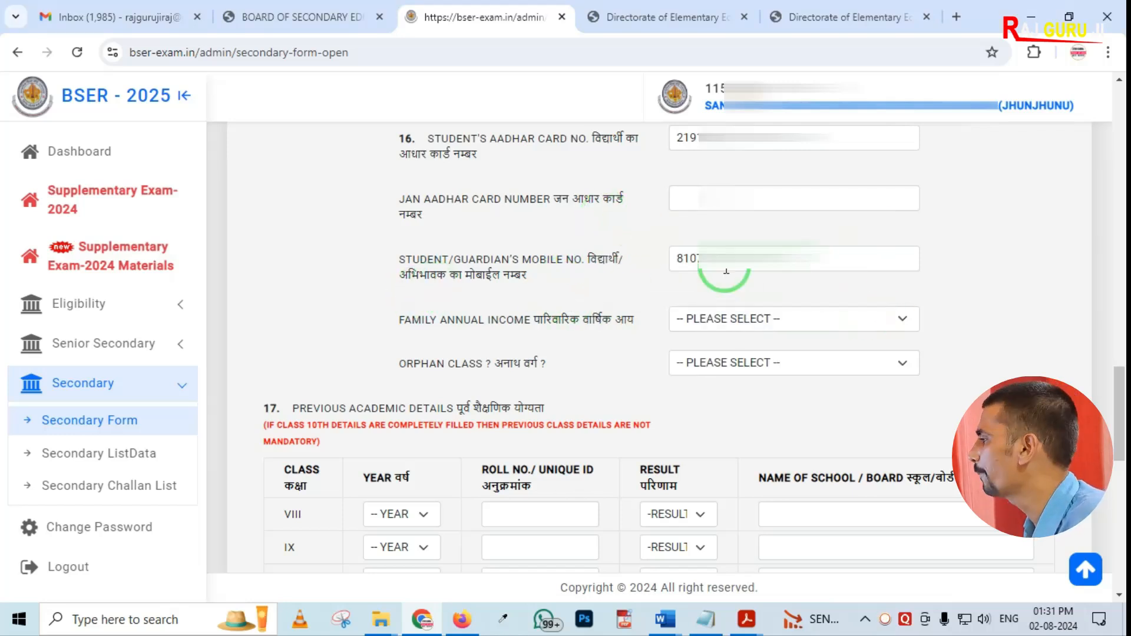
left_click(743, 259)
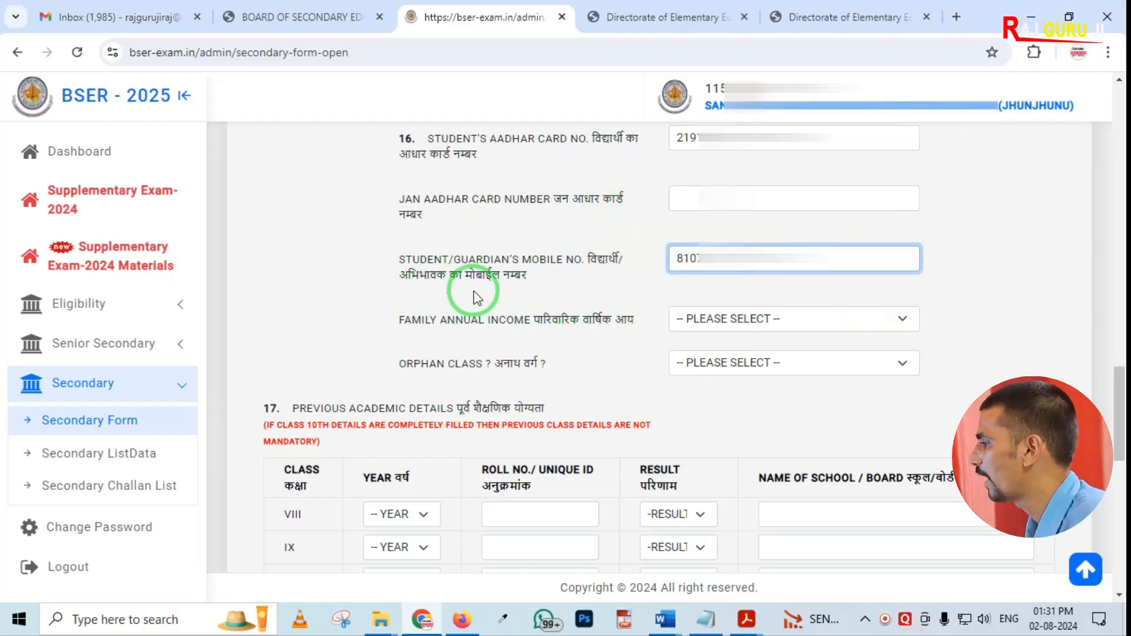
Set the family annual income to BELOW 2 LAKH and the orphan class to NO
left_click(729, 323)
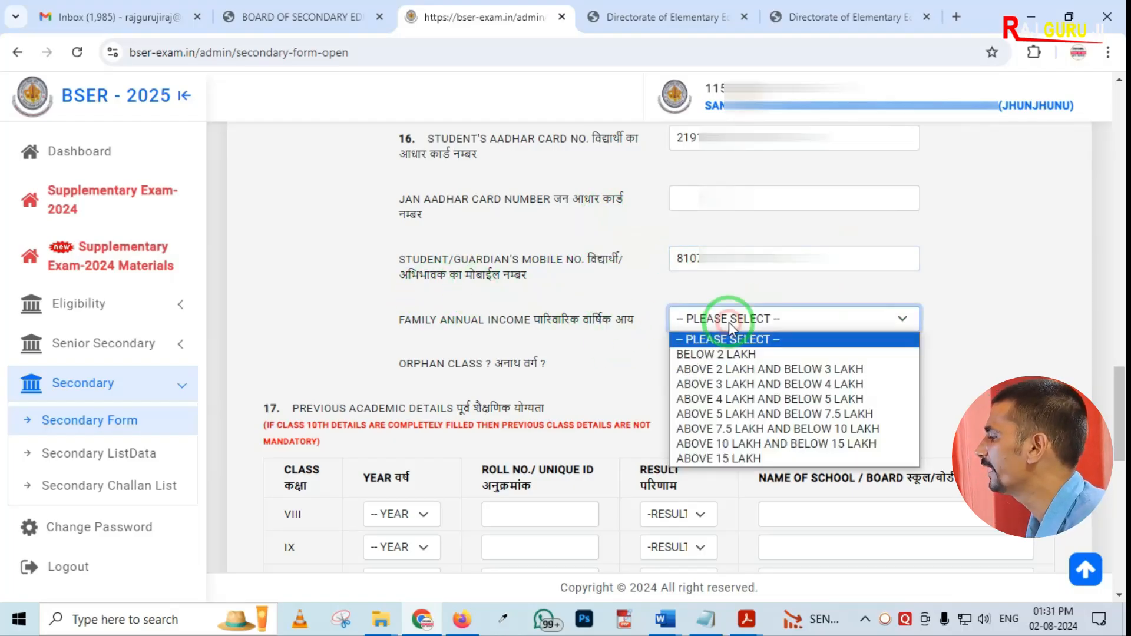
left_click(713, 354)
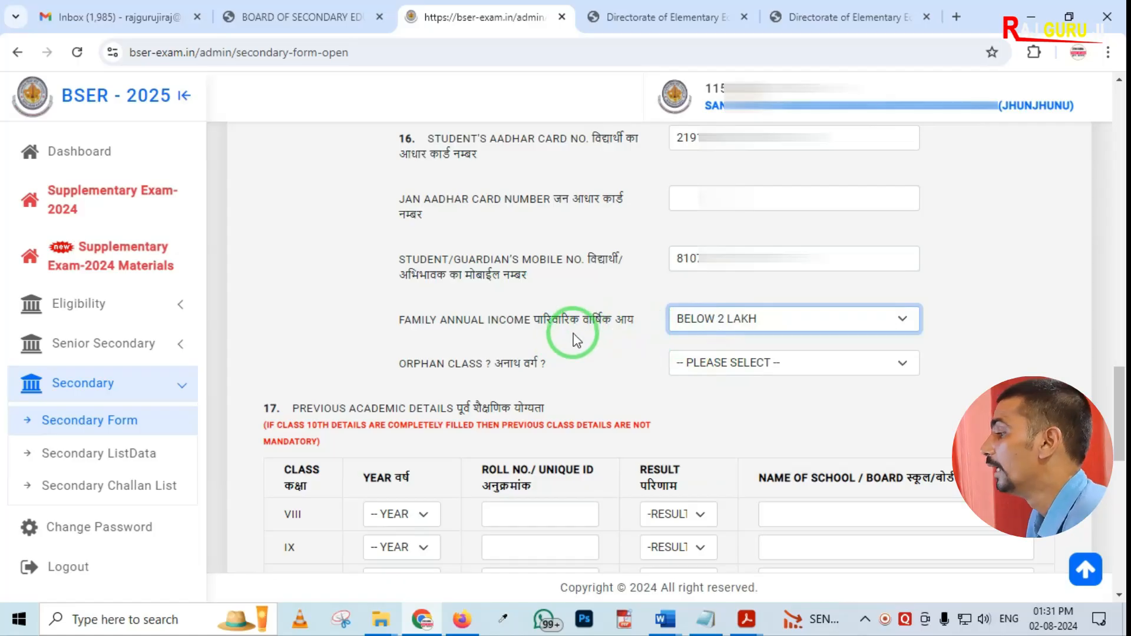
left_click(720, 361)
left_click(694, 411)
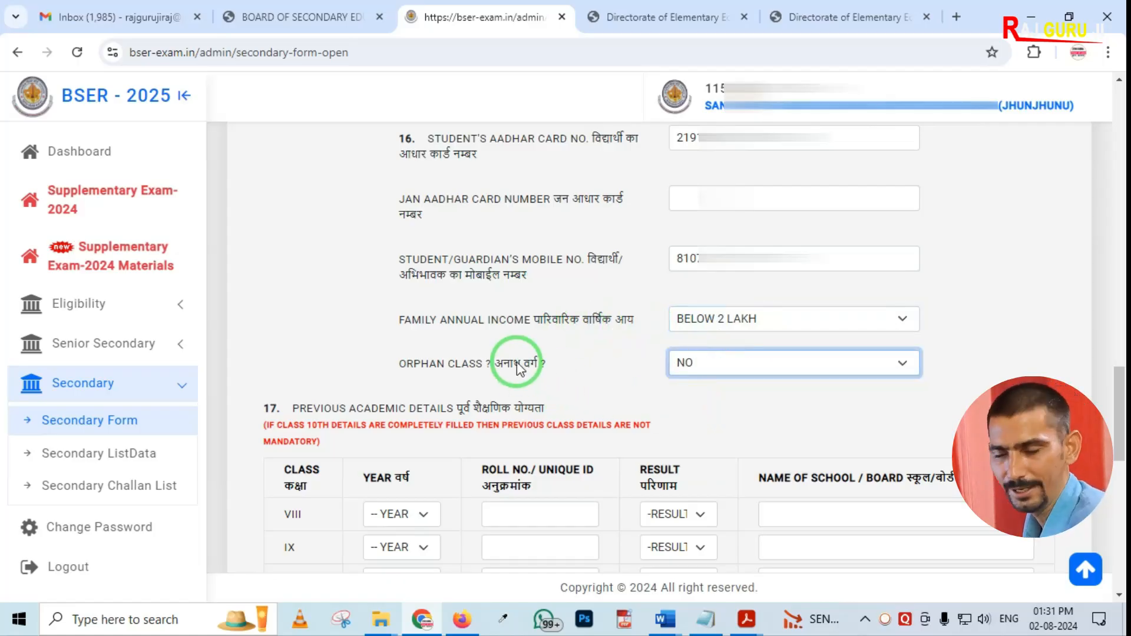
scroll(517, 369, "down", 3)
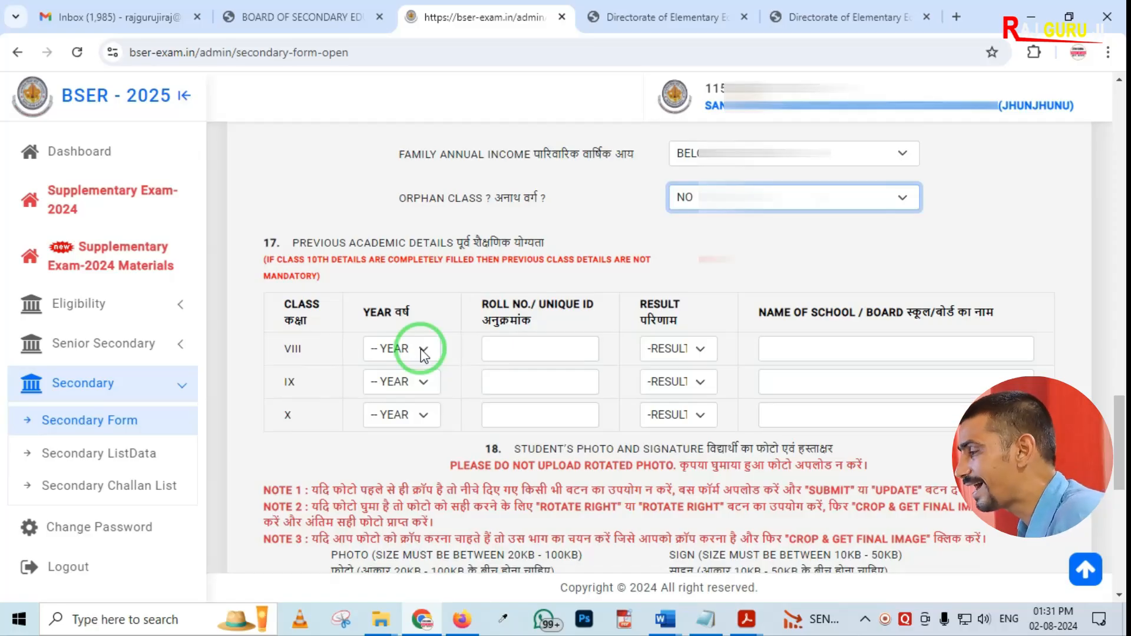
mouse_move(240, 220)
left_mouse_down()
mouse_move(672, 456)
mouse_move(919, 463)
left_mouse_up()
right_click(320, 345)
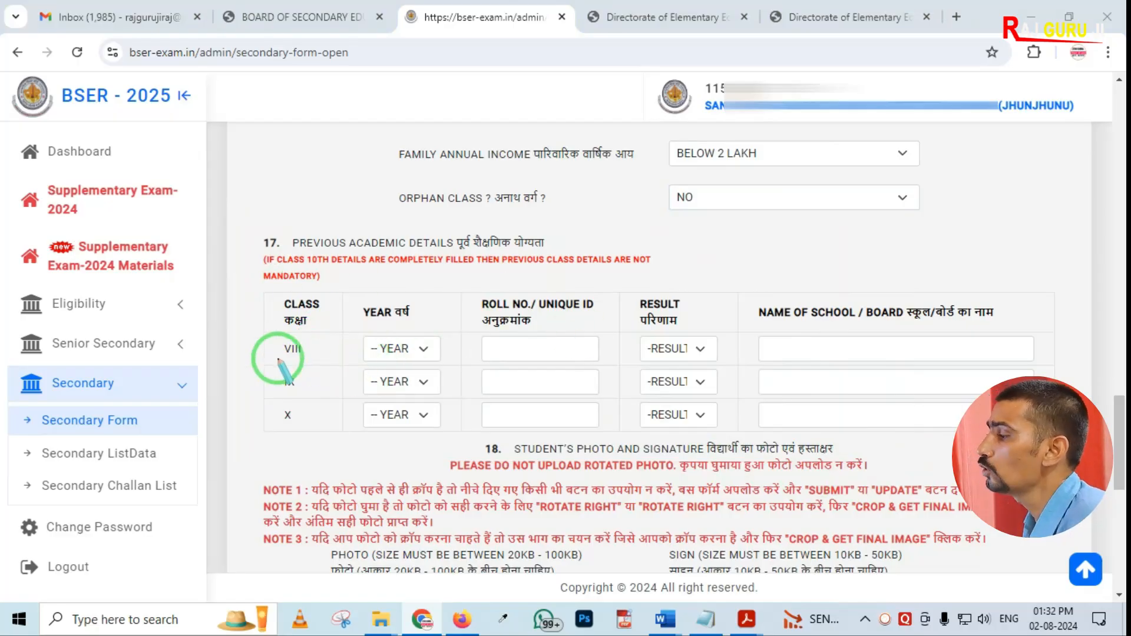
mouse_move(248, 321)
left_mouse_down()
mouse_move(283, 353)
mouse_move(516, 402)
left_mouse_up()
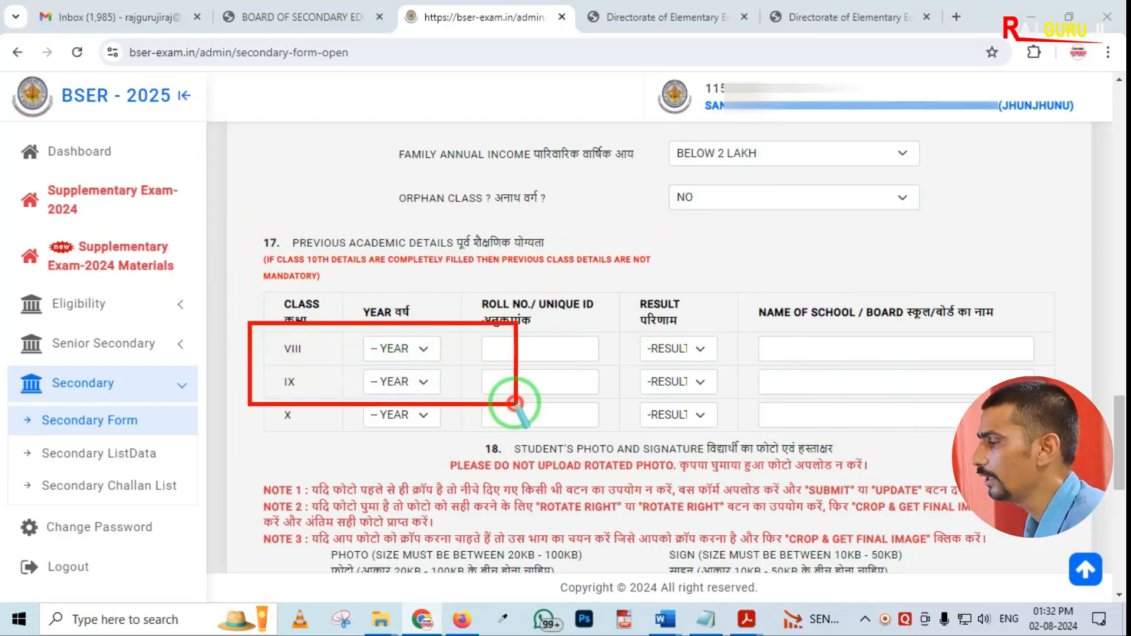
right_click(443, 364)
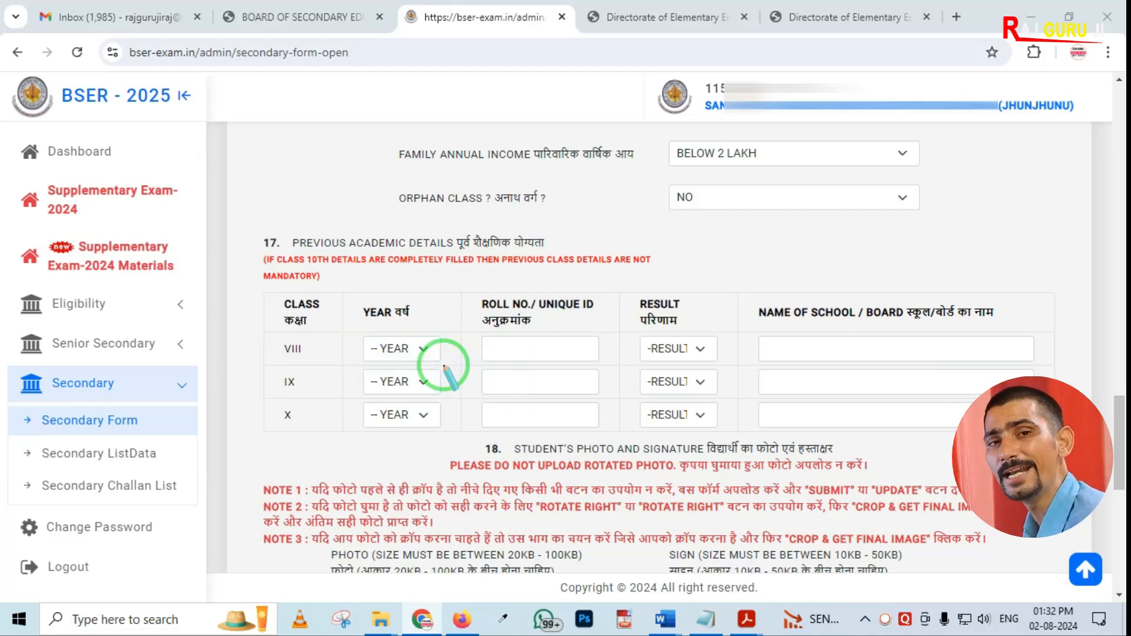
mouse_move(264, 320)
left_mouse_down()
mouse_move(293, 369)
mouse_move(412, 389)
left_mouse_up()
right_click(296, 375)
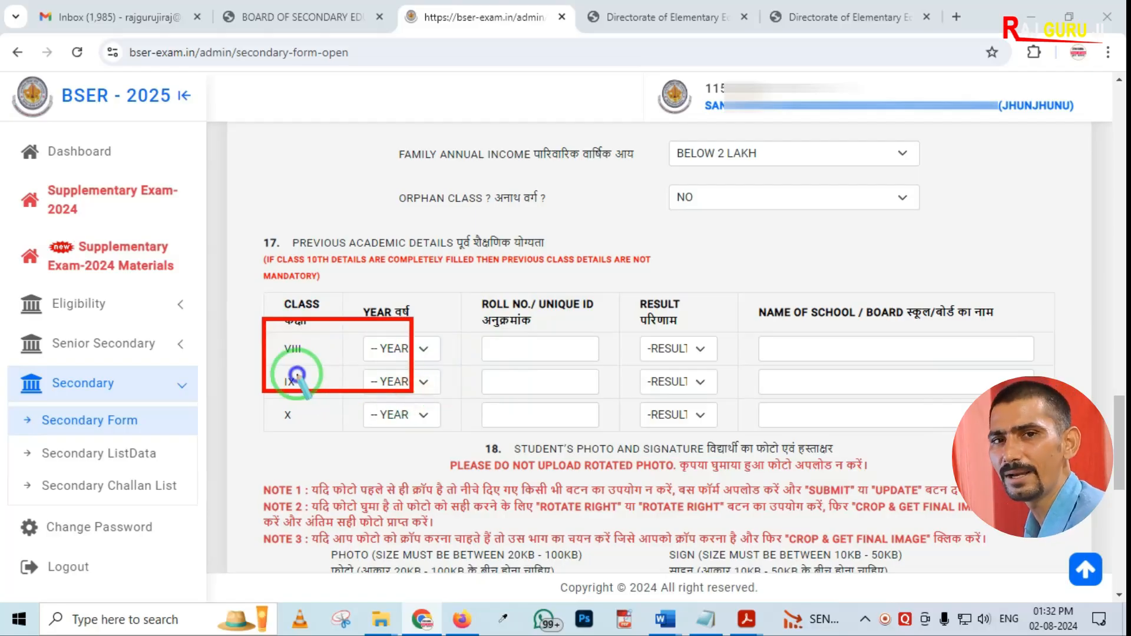
mouse_move(256, 396)
left_mouse_down()
mouse_move(293, 439)
mouse_move(343, 457)
left_mouse_up()
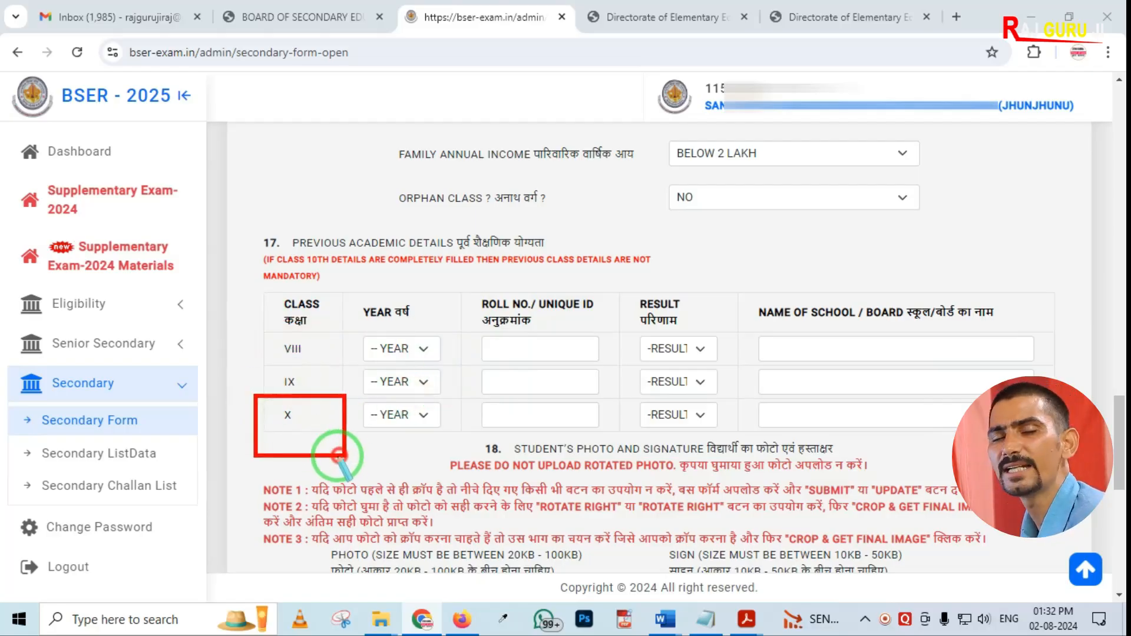
right_click(282, 416)
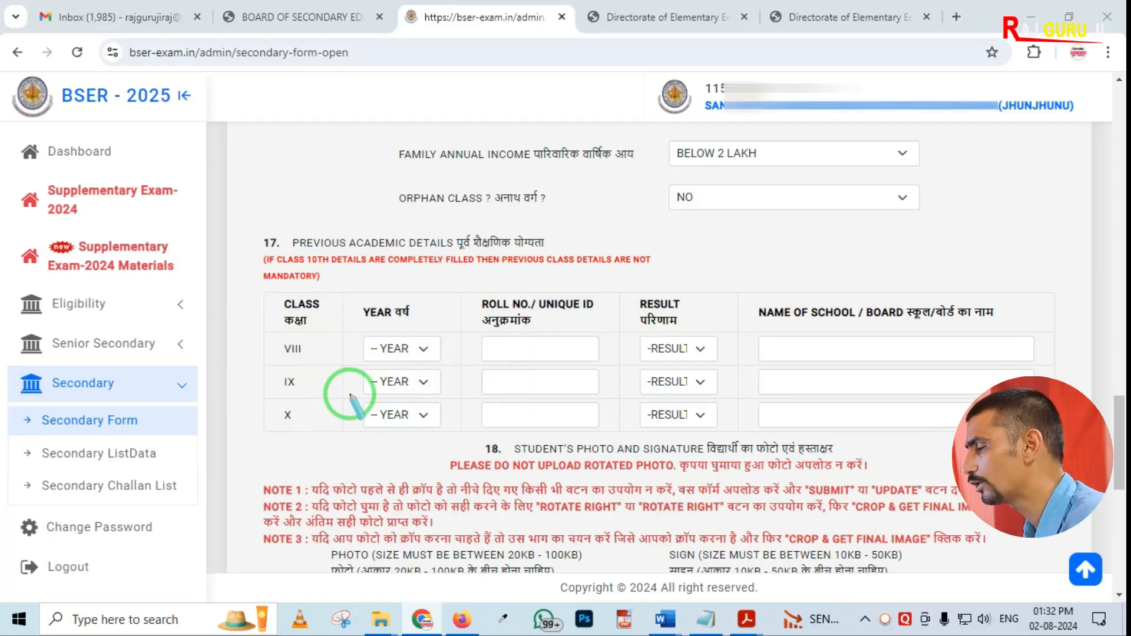
key("Escape")
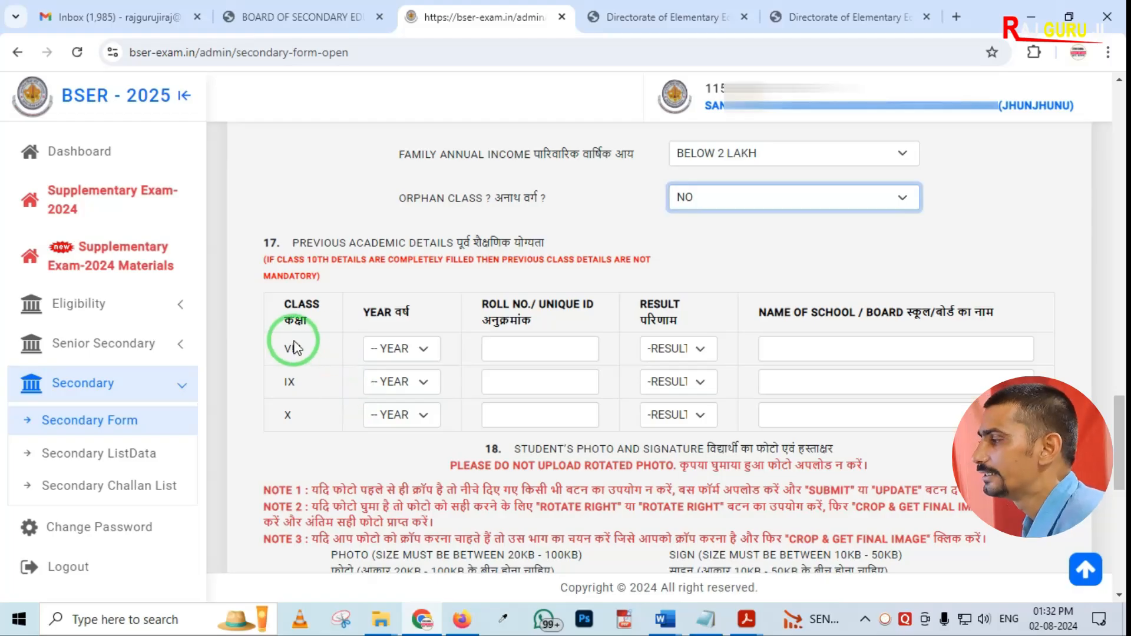
Set the class VIII year to 2023 and enter roll number 001
left_click(415, 356)
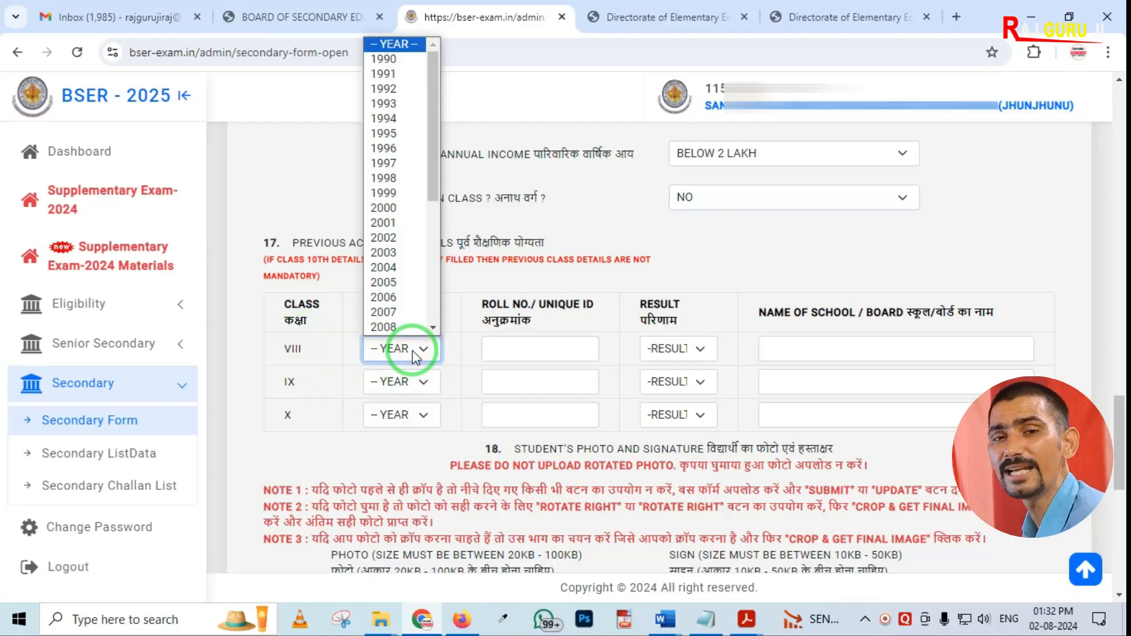
scroll(407, 294, "down", 4)
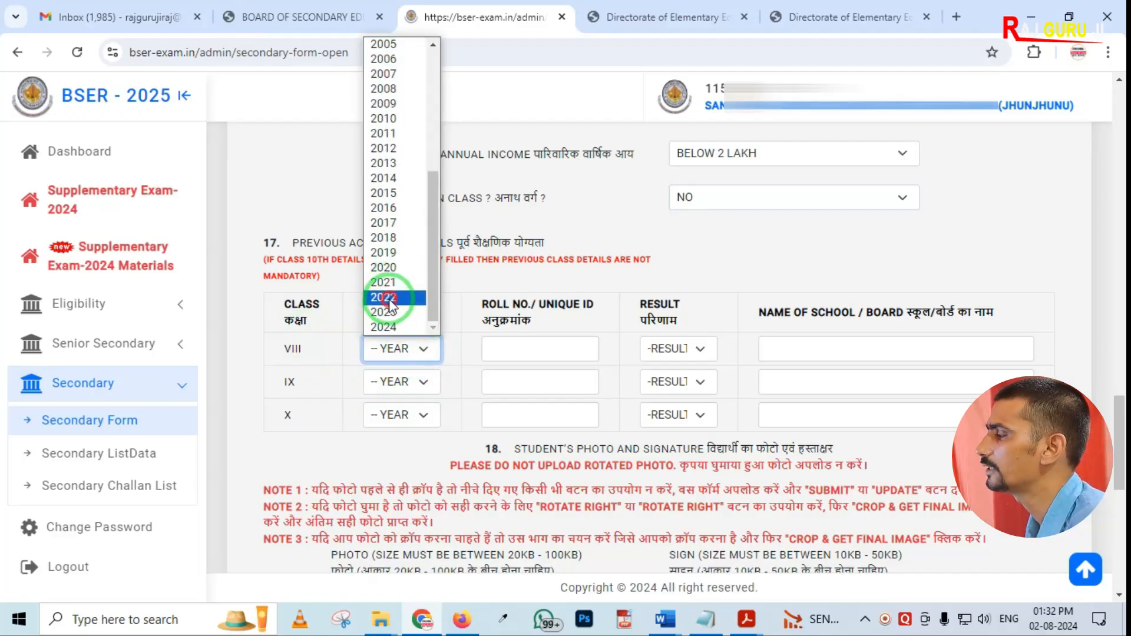
left_click(390, 311)
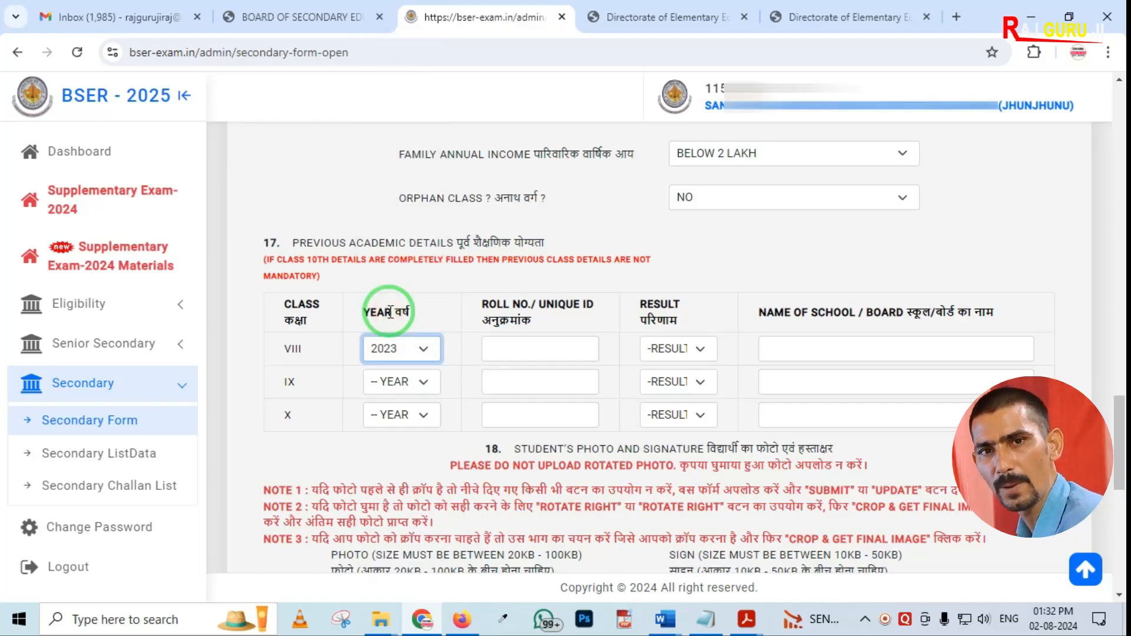
left_click(512, 351)
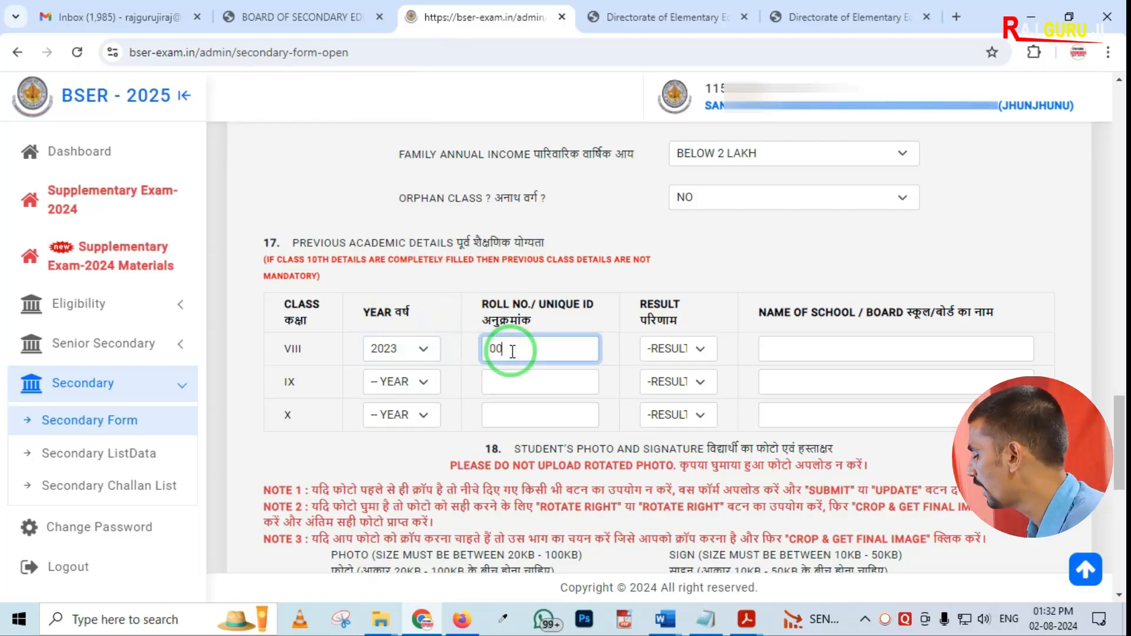
Set the class VIII result to PASS and the school name to SSS UPSE
left_click(671, 349)
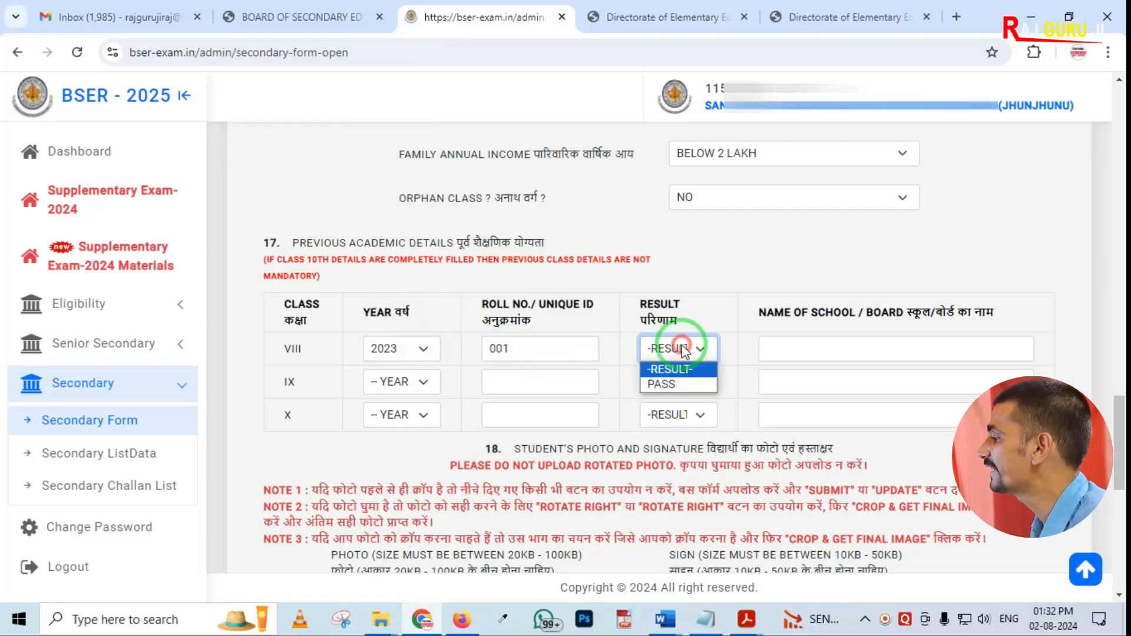
left_click(680, 379)
left_click(685, 351)
left_click(686, 384)
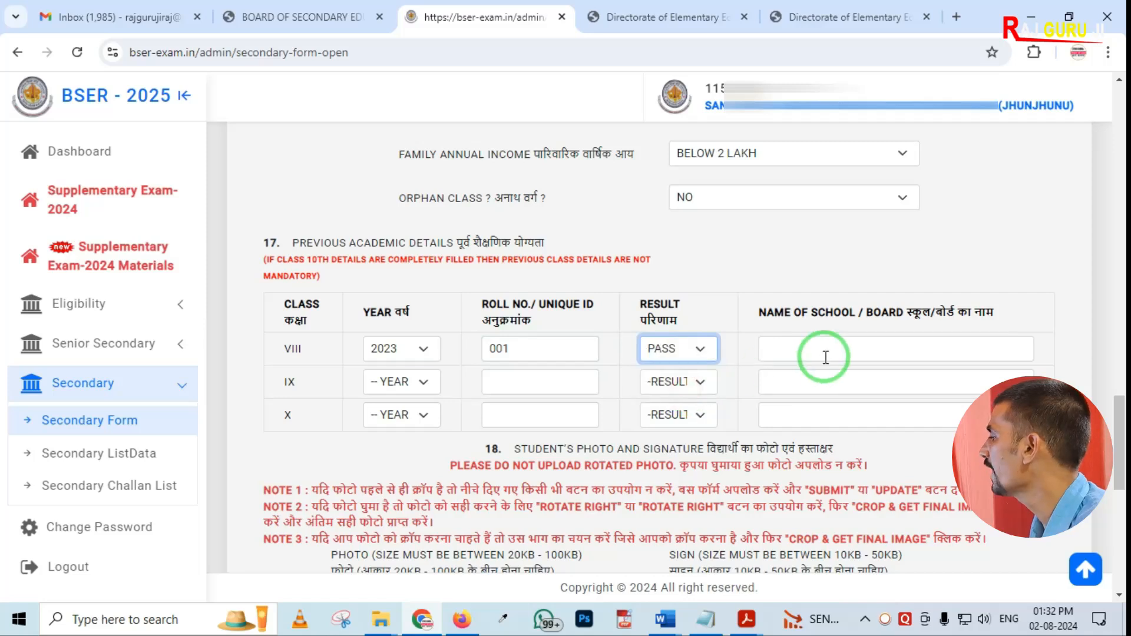
left_click(827, 351)
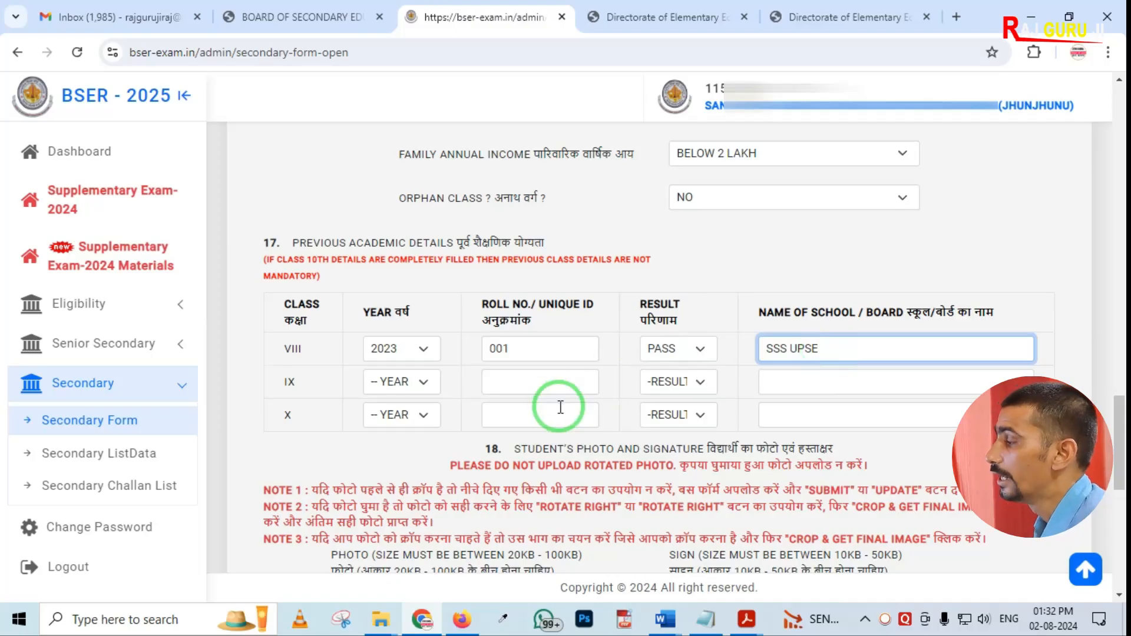
Set the class IX year to 2024 and enter roll number 002
left_click(389, 382)
scroll(404, 321, "down", 5)
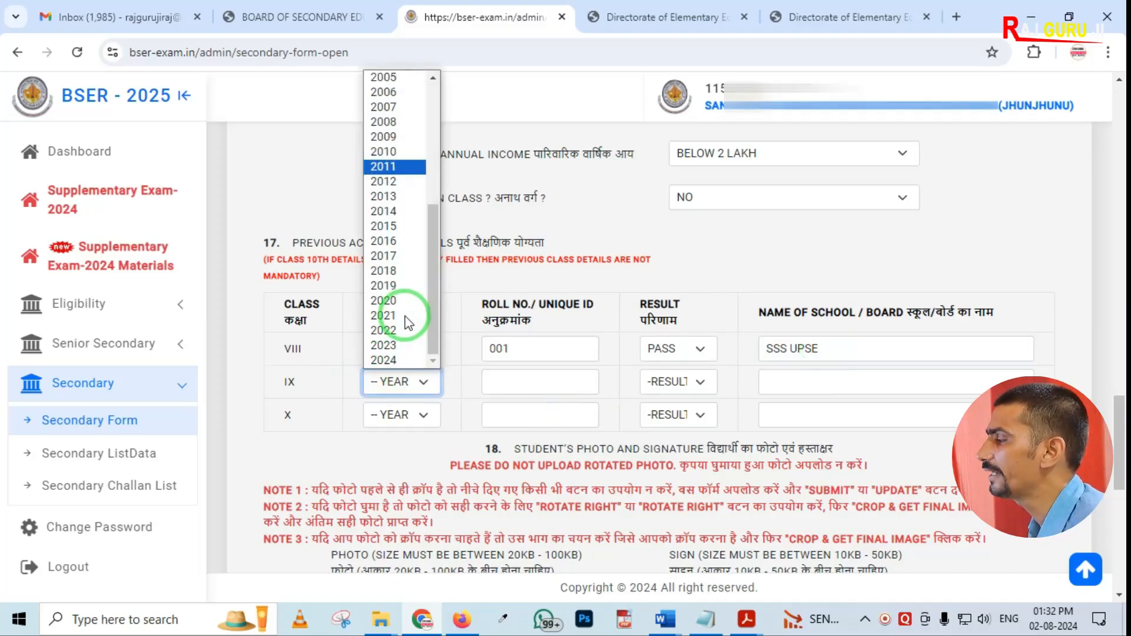
left_click(384, 359)
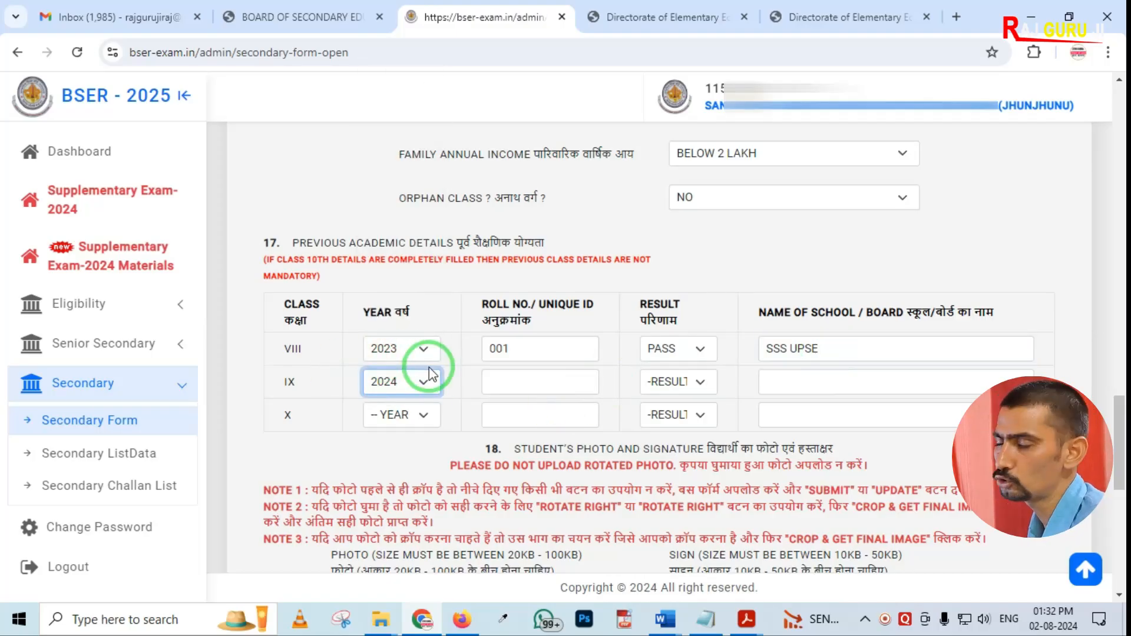
left_click(505, 382)
type("00")
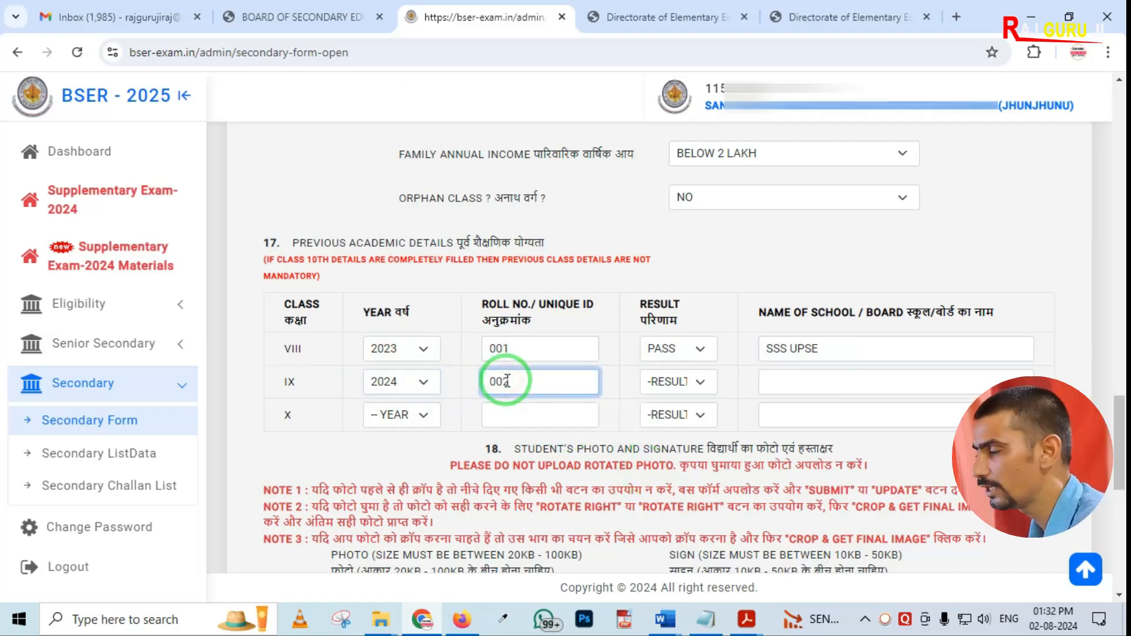
type("2")
Set the class IX result to PASS and the school name to SSS UPSE
left_click(654, 381)
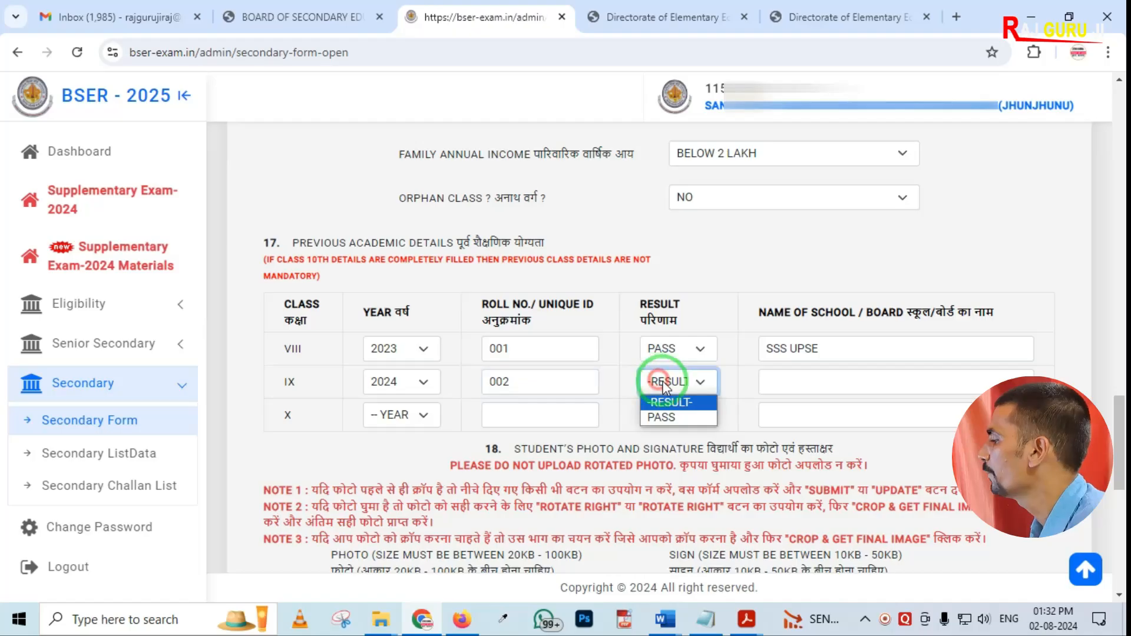
left_click(661, 417)
left_click(795, 383)
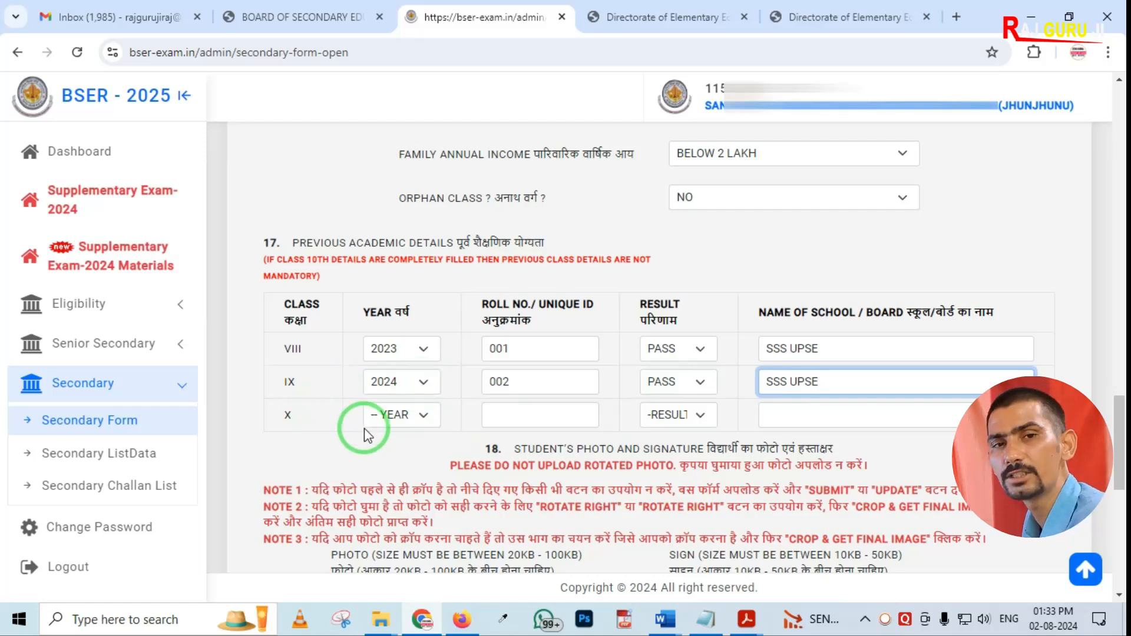
left_click(389, 419)
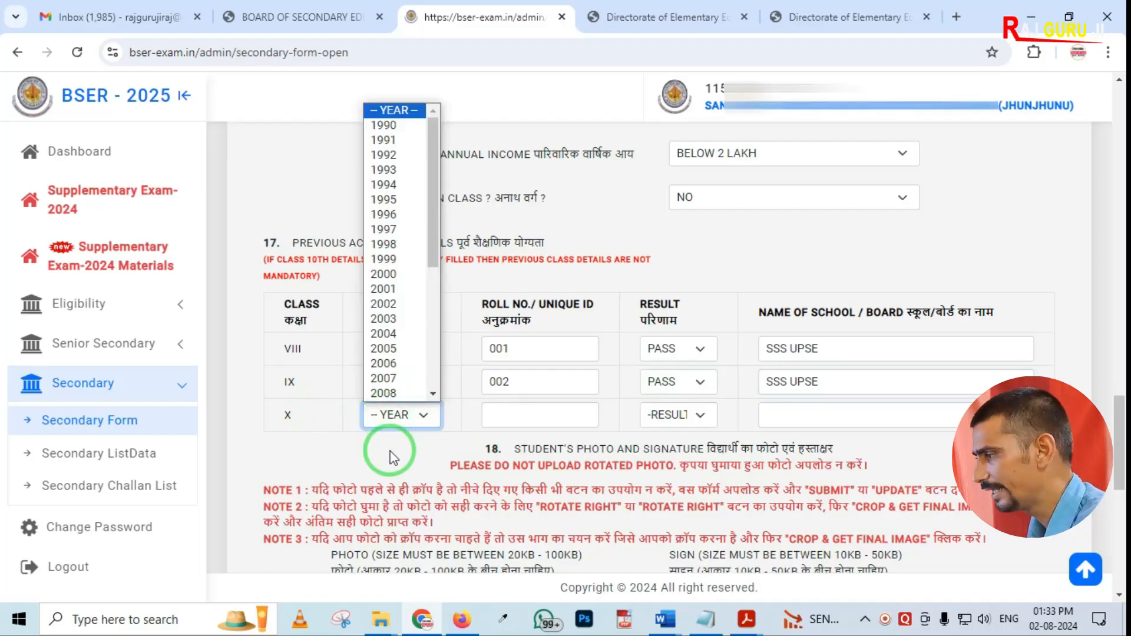
left_click(392, 453)
left_click(689, 416)
left_click(388, 429)
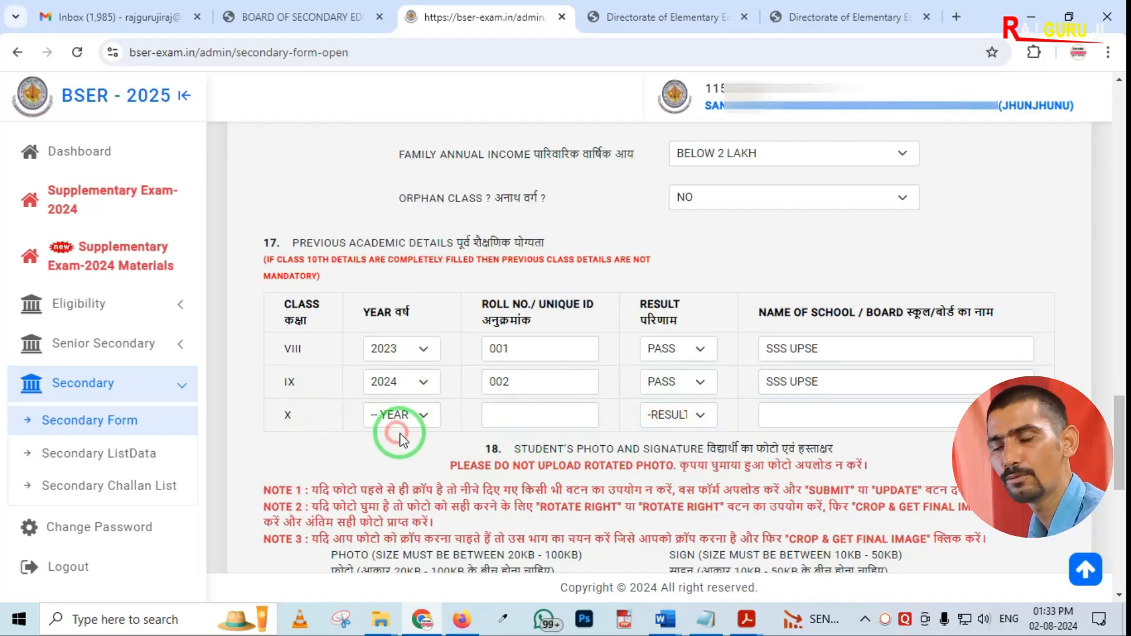
Upload the student's photo Men copy.jpg from the Desktop Photo folder
scroll(458, 408, "down", 2)
scroll(459, 400, "down", 6)
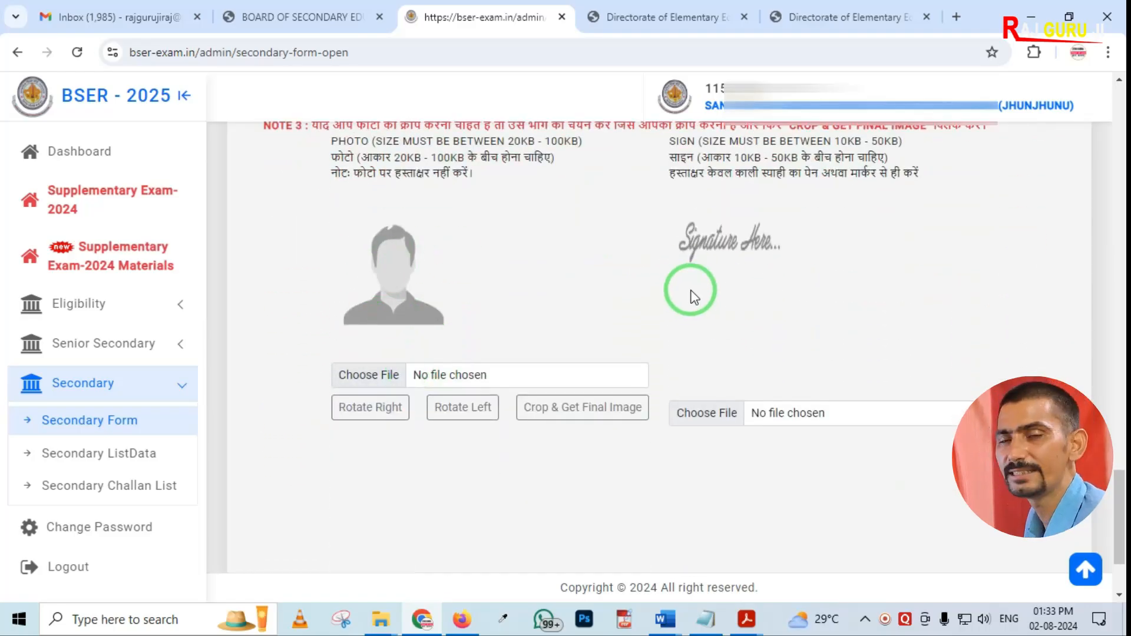
left_click(375, 379)
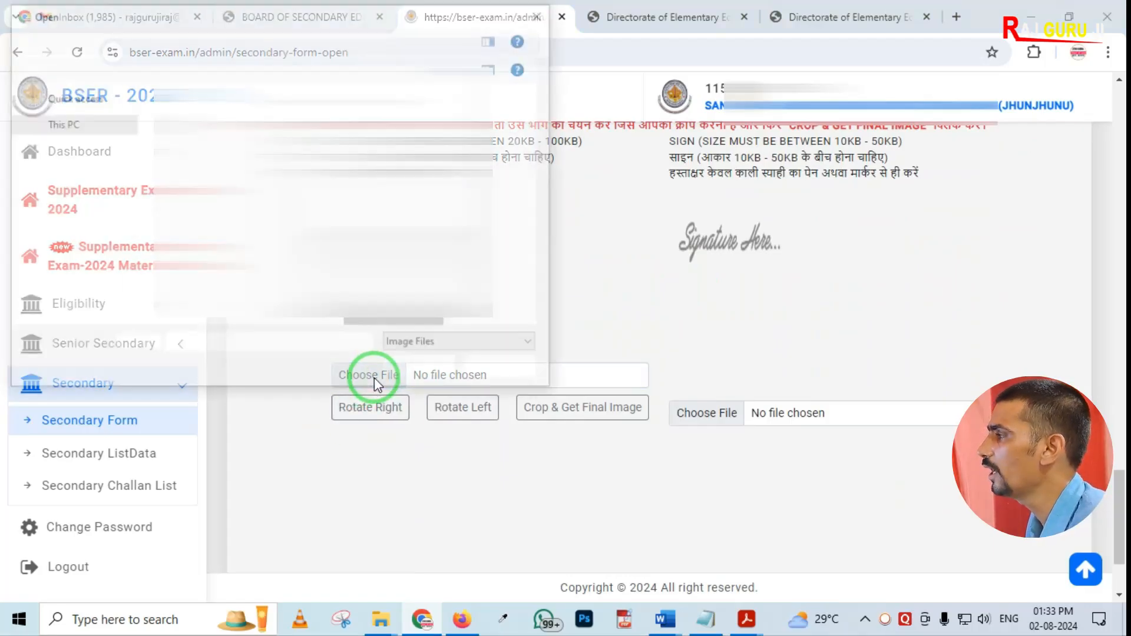
left_click(69, 139)
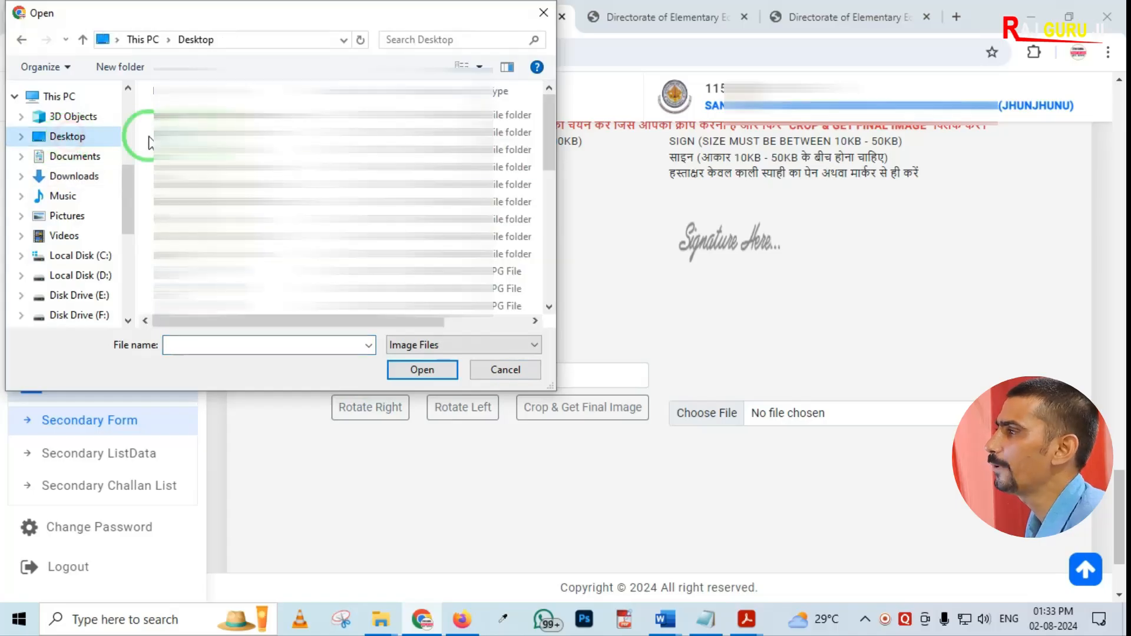
double_click(195, 220)
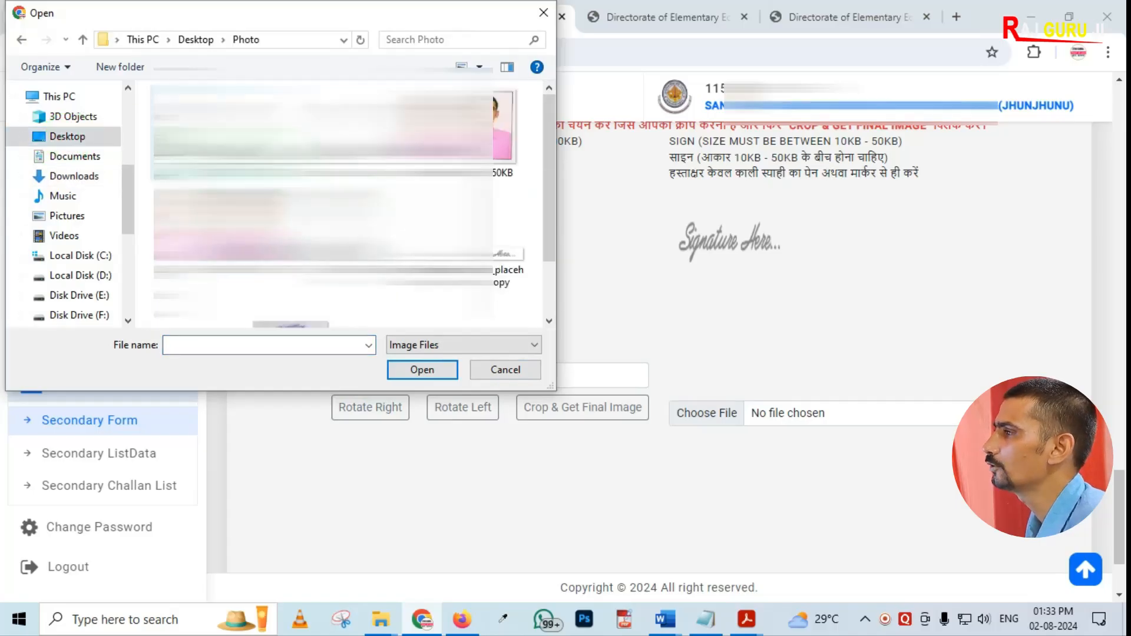
double_click(390, 129)
Adjust the photo crop frame to fit around the portrait
scroll(567, 375, "down", 4)
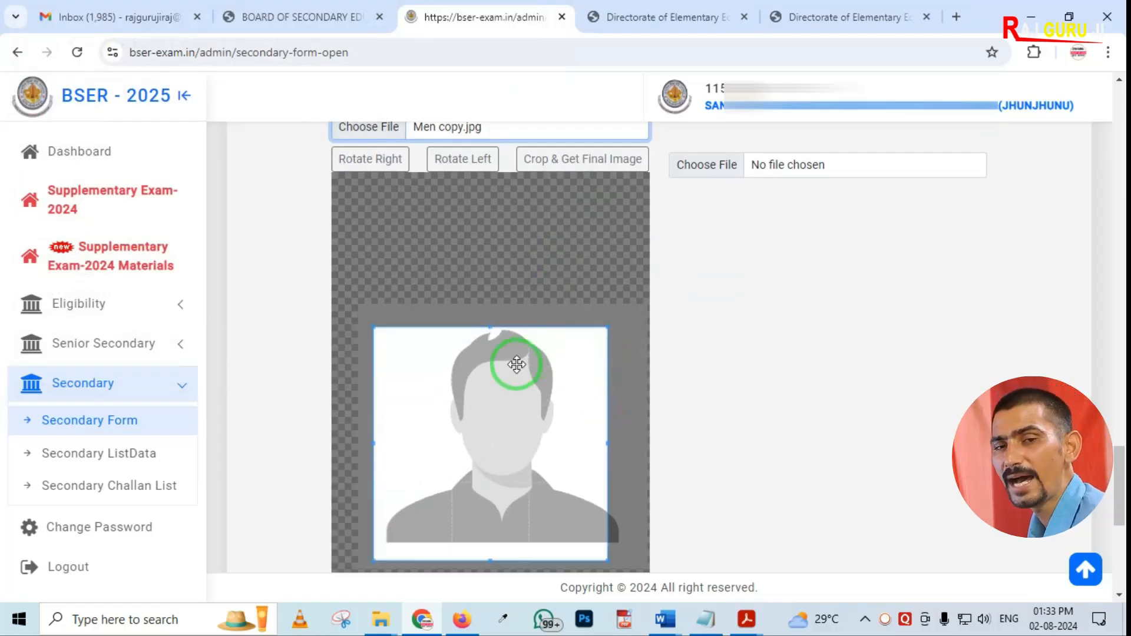
scroll(517, 365, "down", 1)
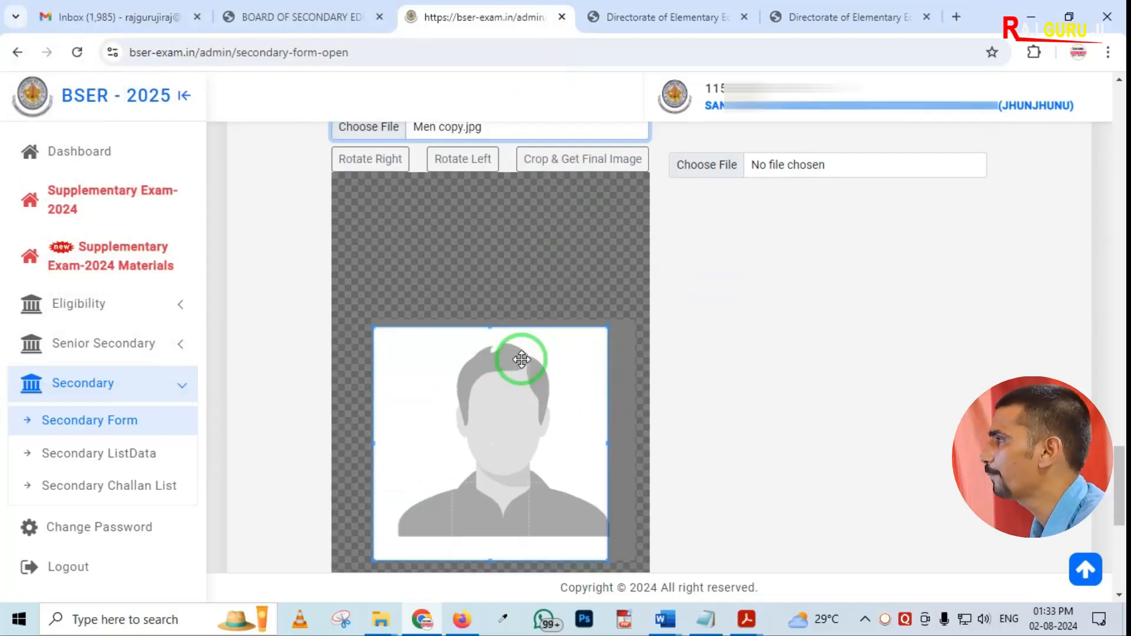
scroll(499, 395, "up", 1)
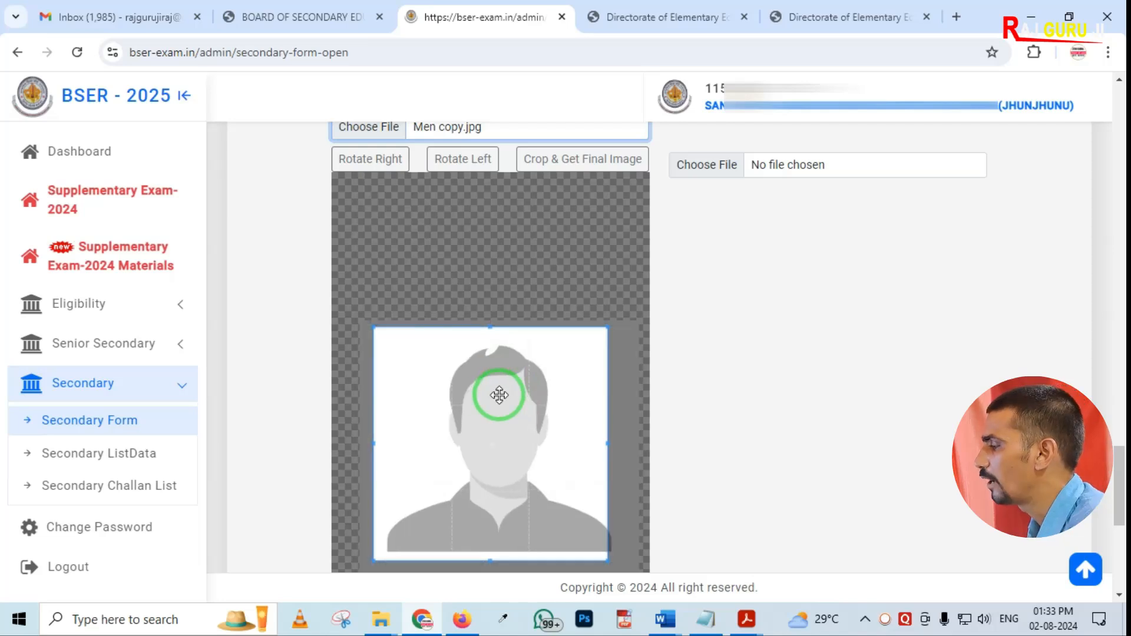
scroll(499, 395, "down", 1)
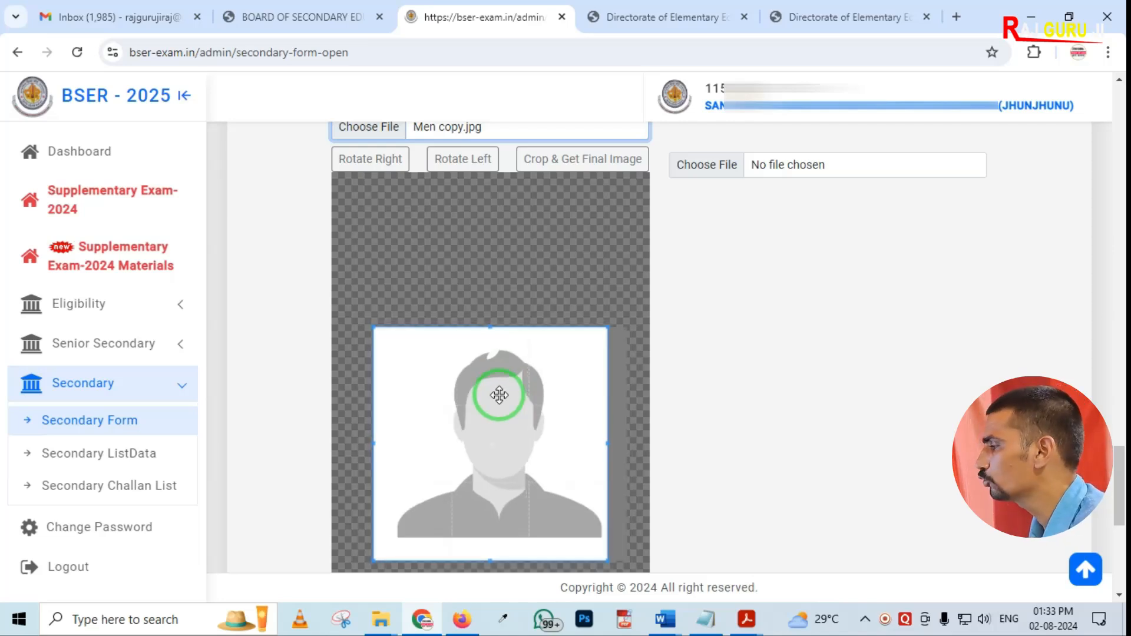
scroll(499, 395, "up", 1)
scroll(499, 395, "down", 1)
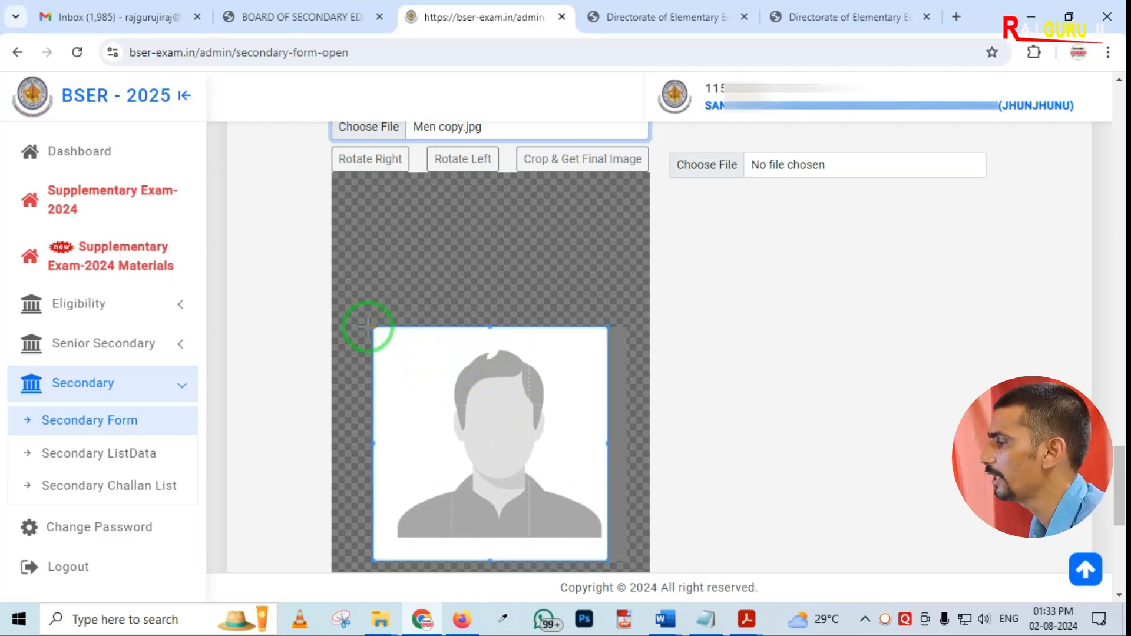
left_click_drag(372, 325, 405, 349)
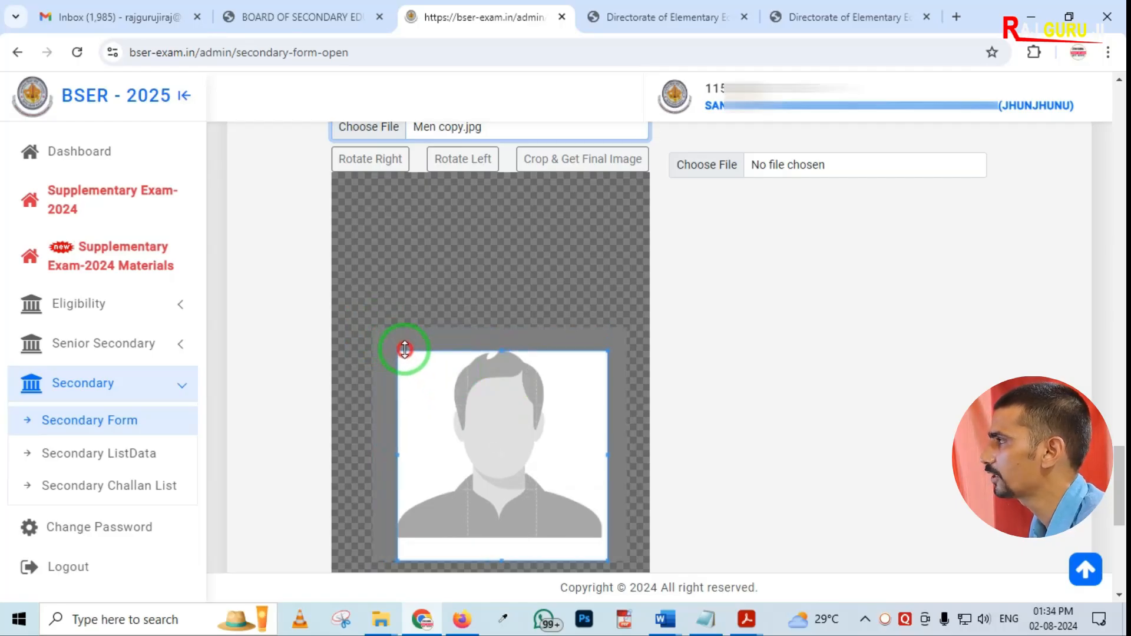
scroll(442, 257, "up", 2)
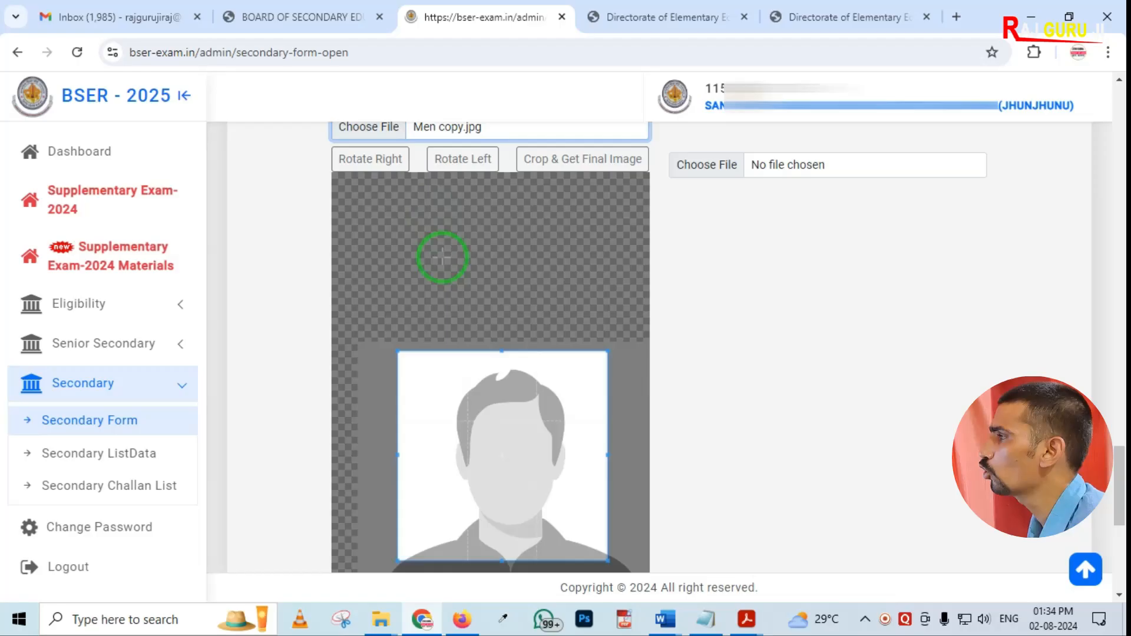
Crop the photo and get the final image
key("ctrl+2")
left_click_drag(324, 139, 530, 189)
key("Escape")
scroll(827, 383, "down", 2)
scroll(827, 383, "up", 3)
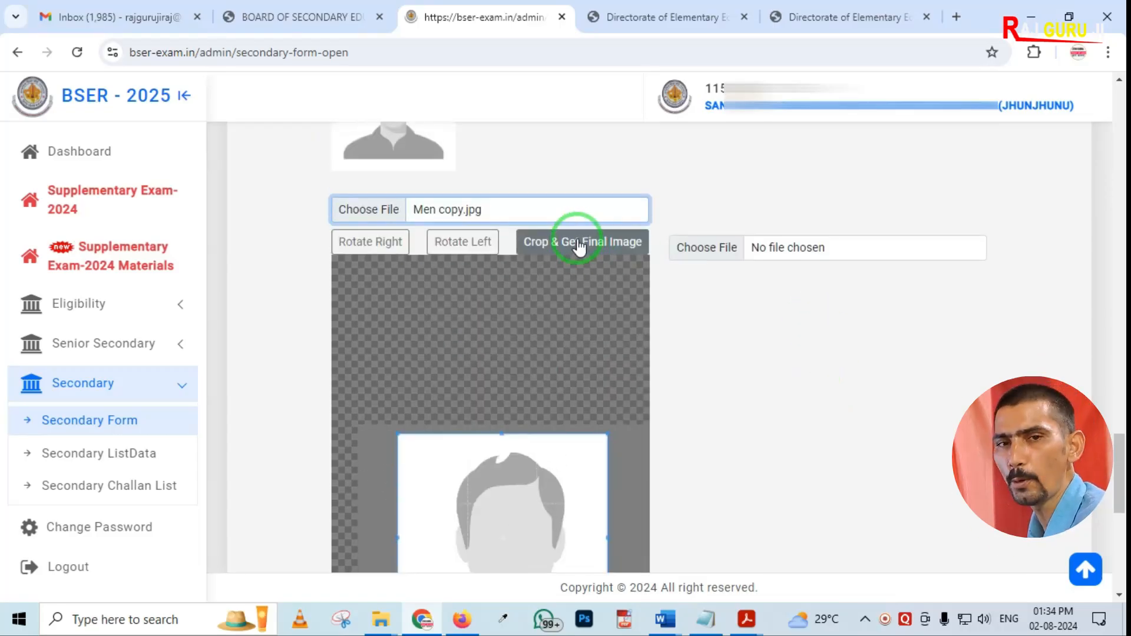
left_click(578, 248)
left_click(384, 356)
scroll(419, 413, "up", 2)
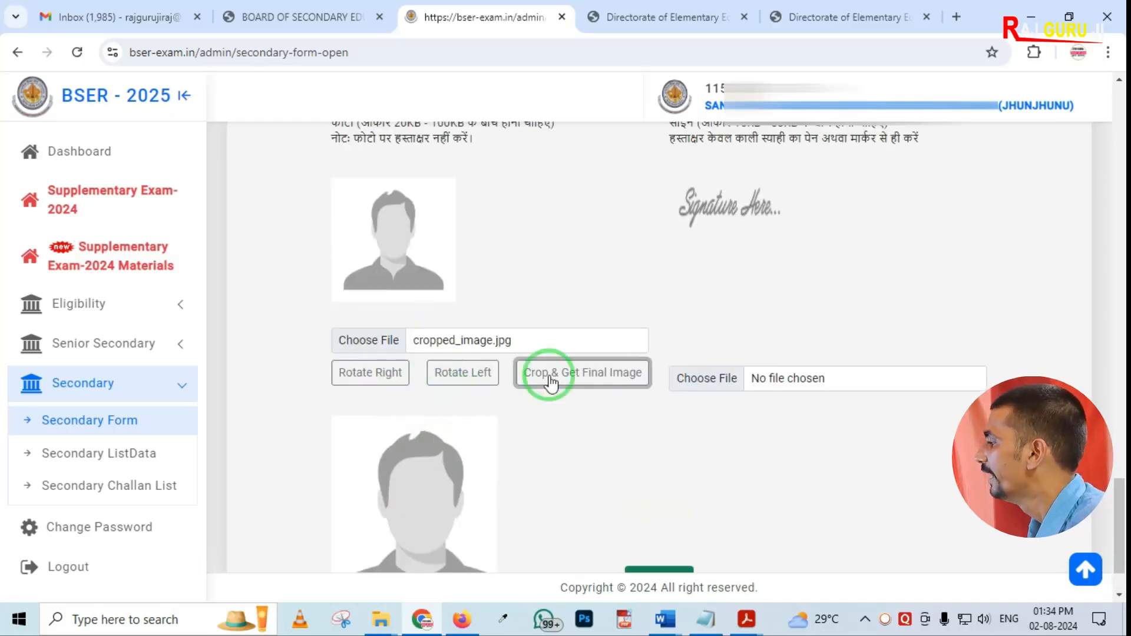
Try to upload a signature file and dismiss the alert
left_click(702, 390)
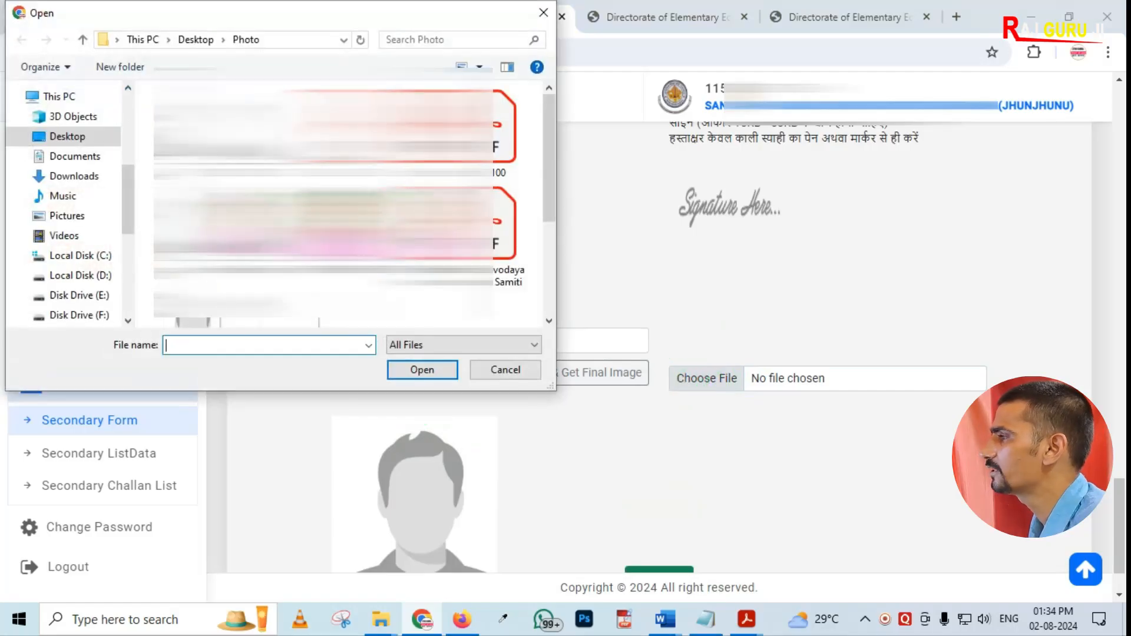
key("Return")
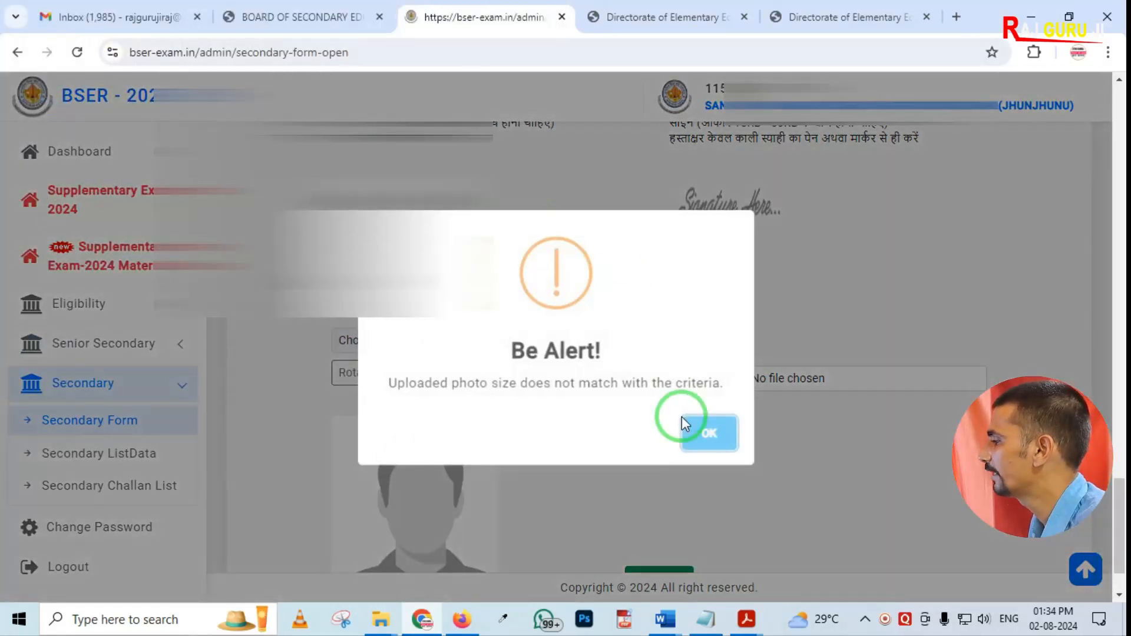
left_click(703, 436)
Attach the signature file signature_placeholder copy.jpg from the Photo folder and submit the secondary exam form
left_click(682, 377)
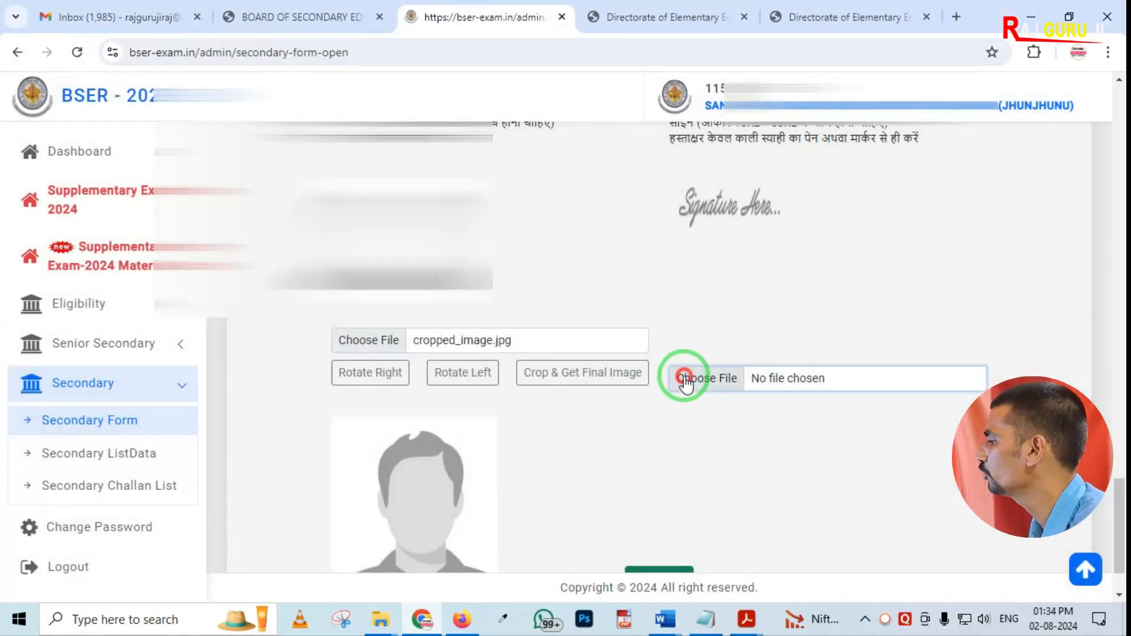
double_click(379, 312)
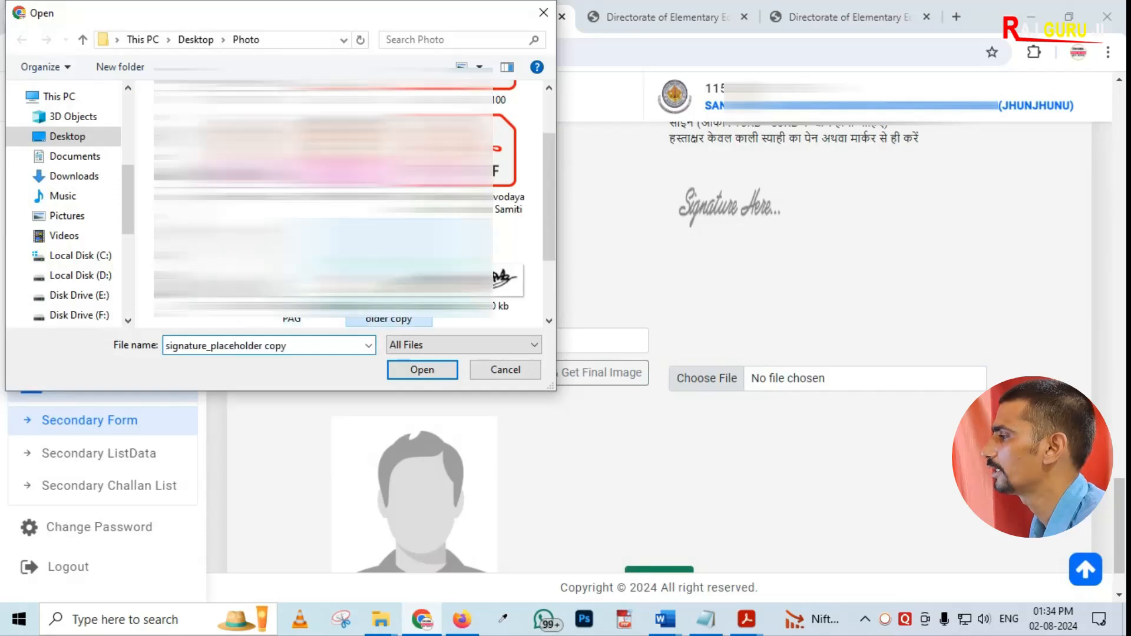
scroll(725, 278, "down", 2)
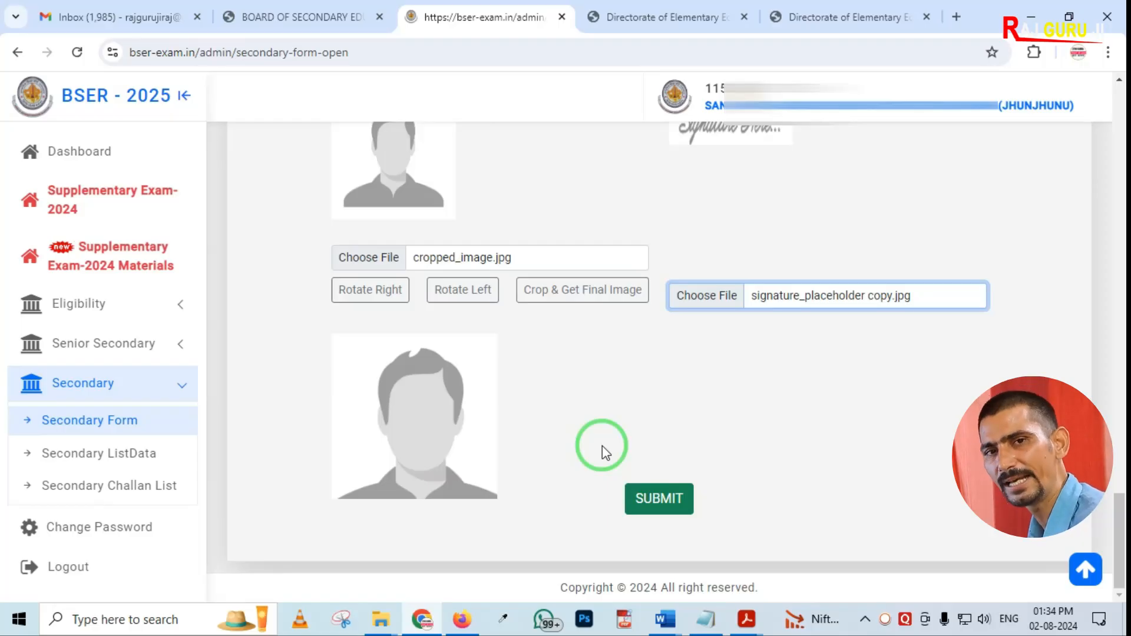
left_click(667, 505)
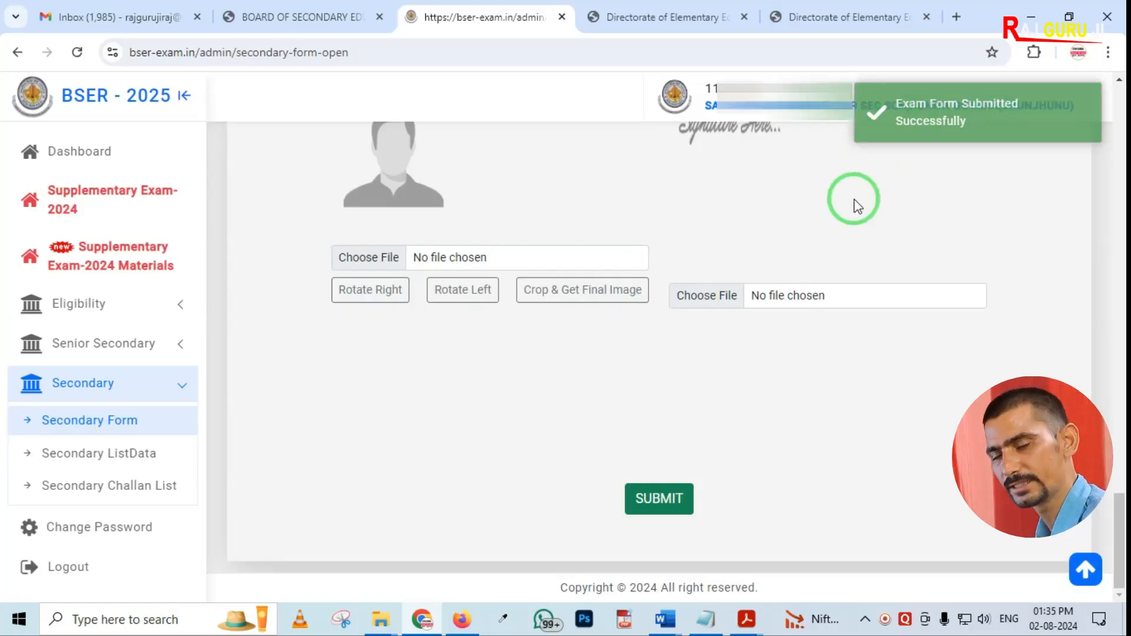
Open the Secondary ListData list of saved secondary forms
scroll(729, 353, "up", 2)
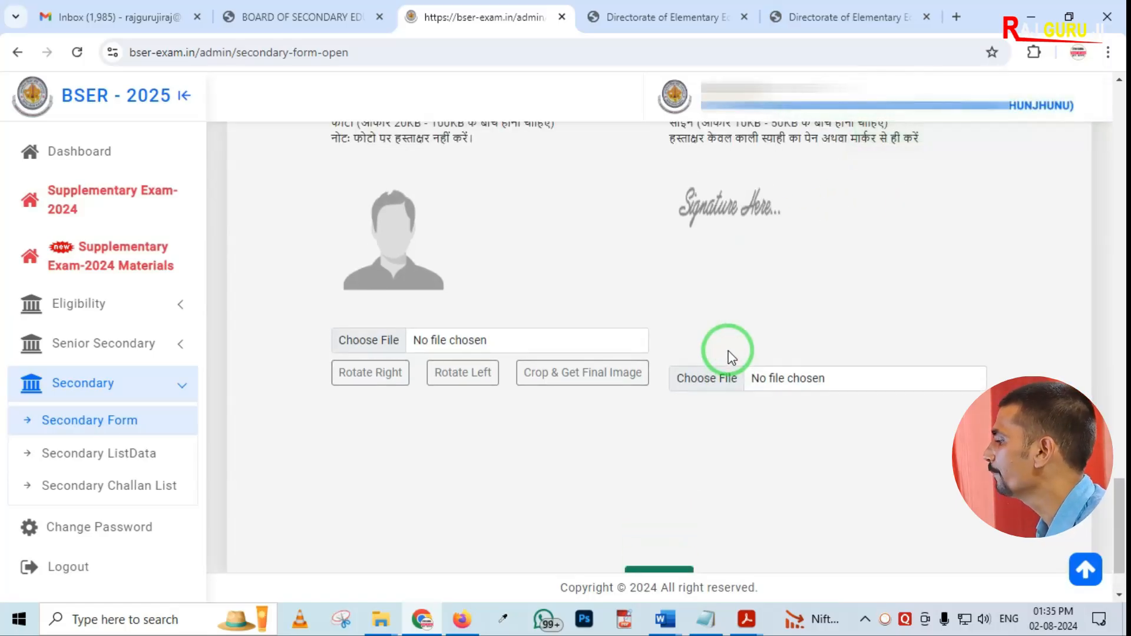
scroll(663, 384, "up", 5)
scroll(662, 384, "up", 15)
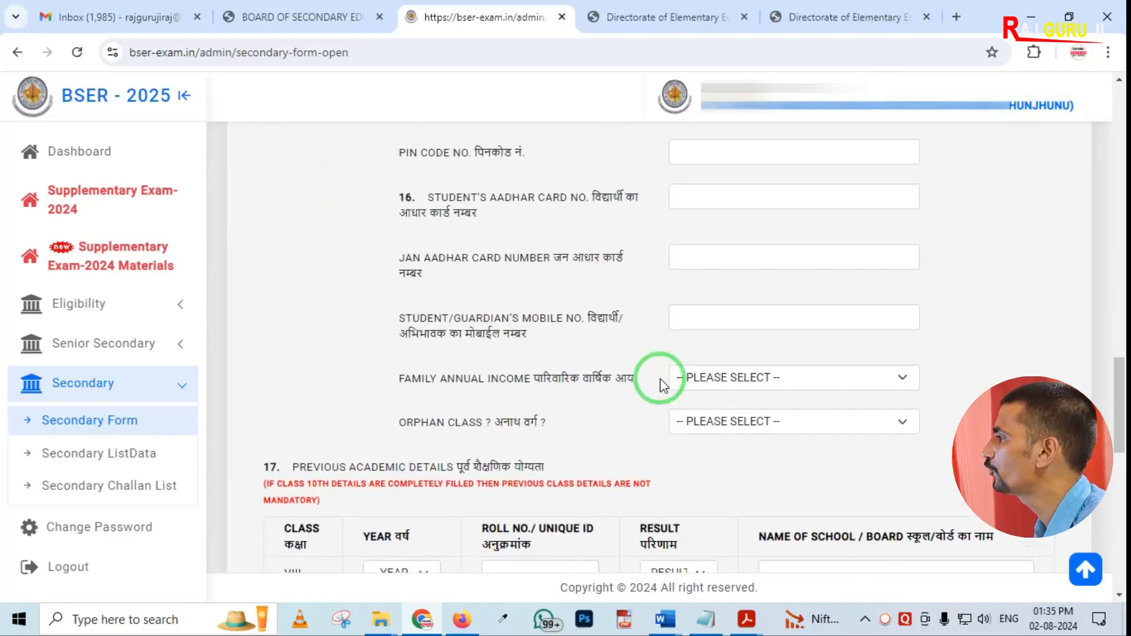
scroll(659, 387, "up", 8)
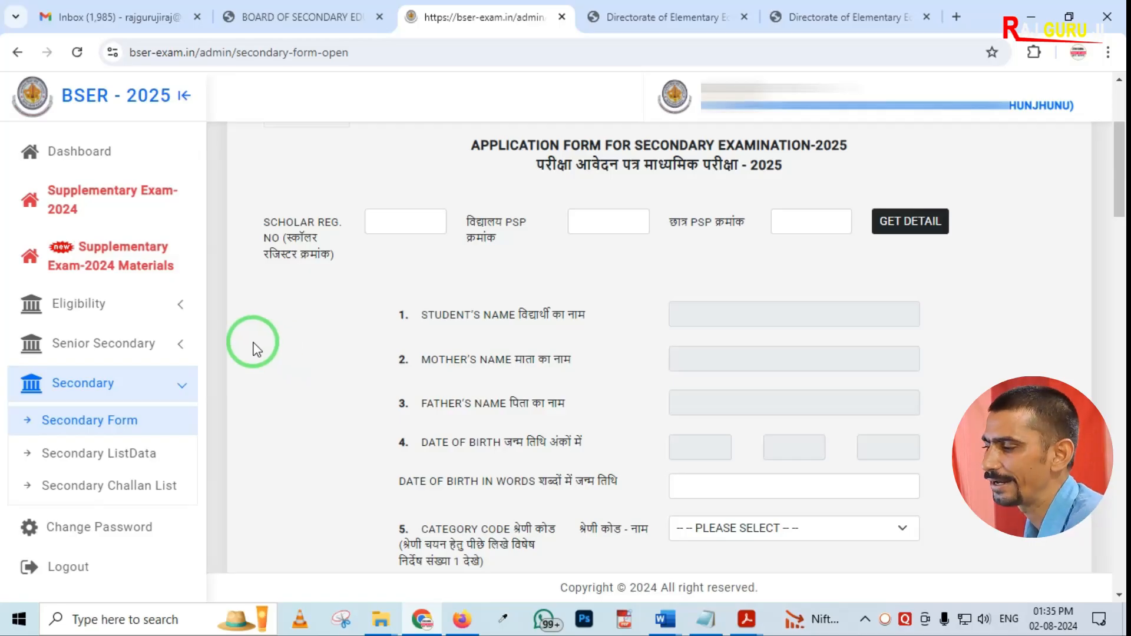
left_click_drag(10, 430, 176, 468)
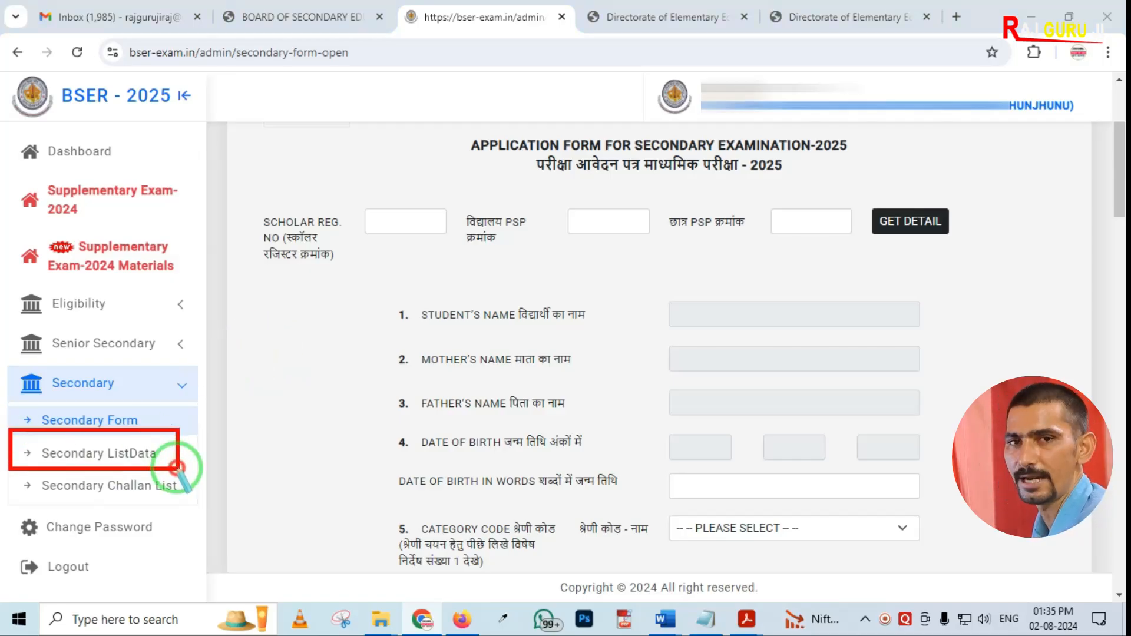
left_click(127, 455)
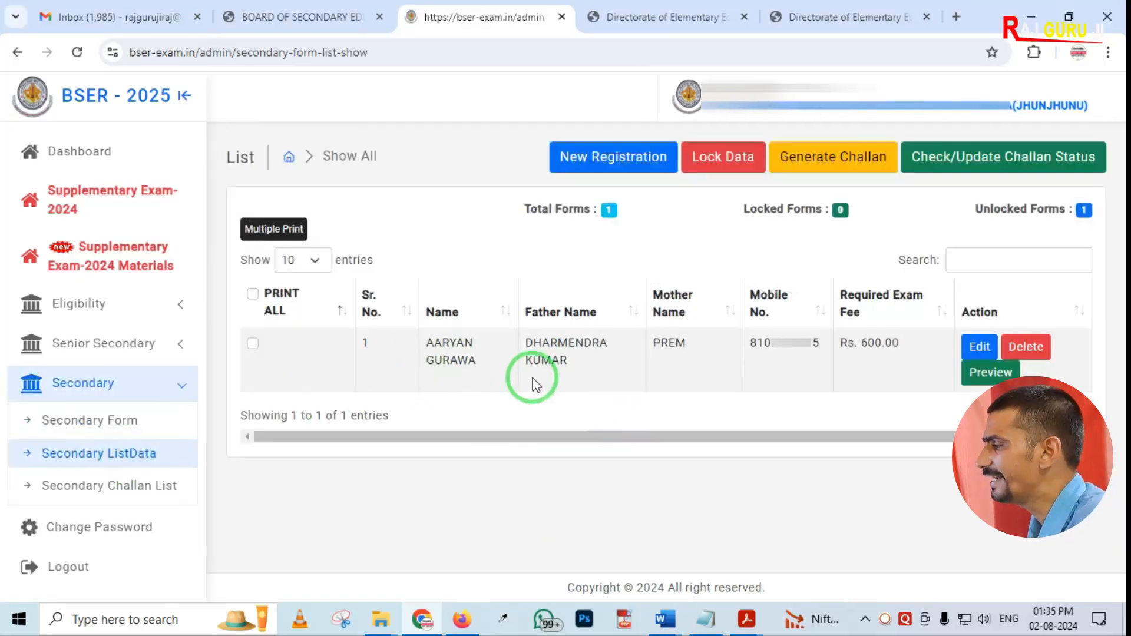
mouse_move(227, 268)
left_mouse_down()
mouse_move(239, 324)
mouse_move(687, 421)
mouse_move(1006, 455)
mouse_move(1126, 439)
left_mouse_up()
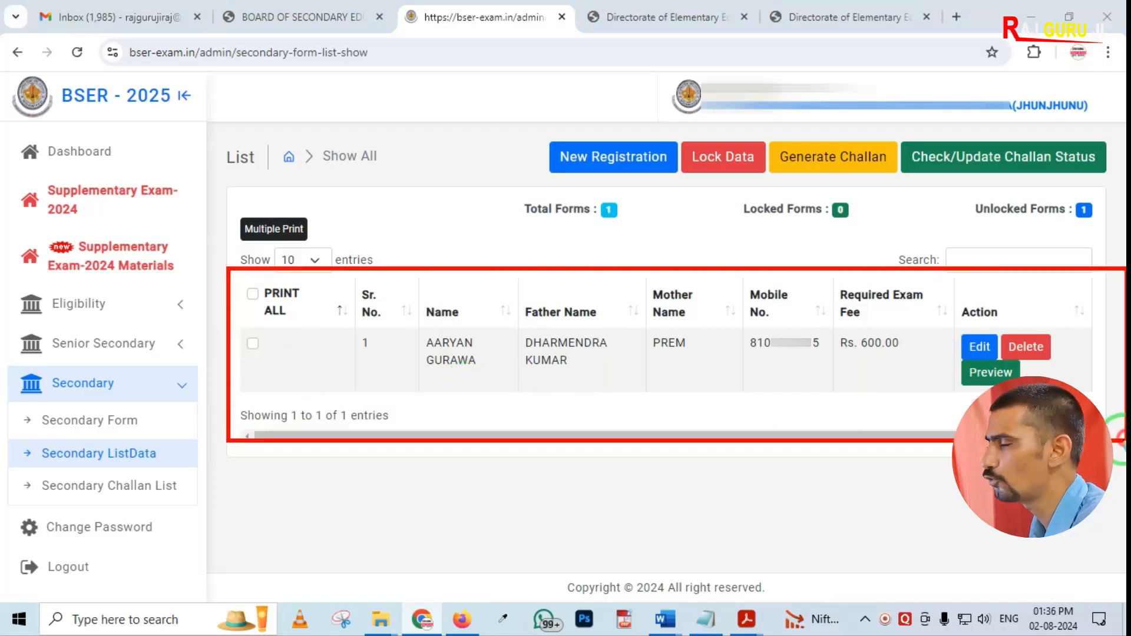
right_click(456, 420)
left_click_drag(836, 292, 872, 392)
right_click(690, 390)
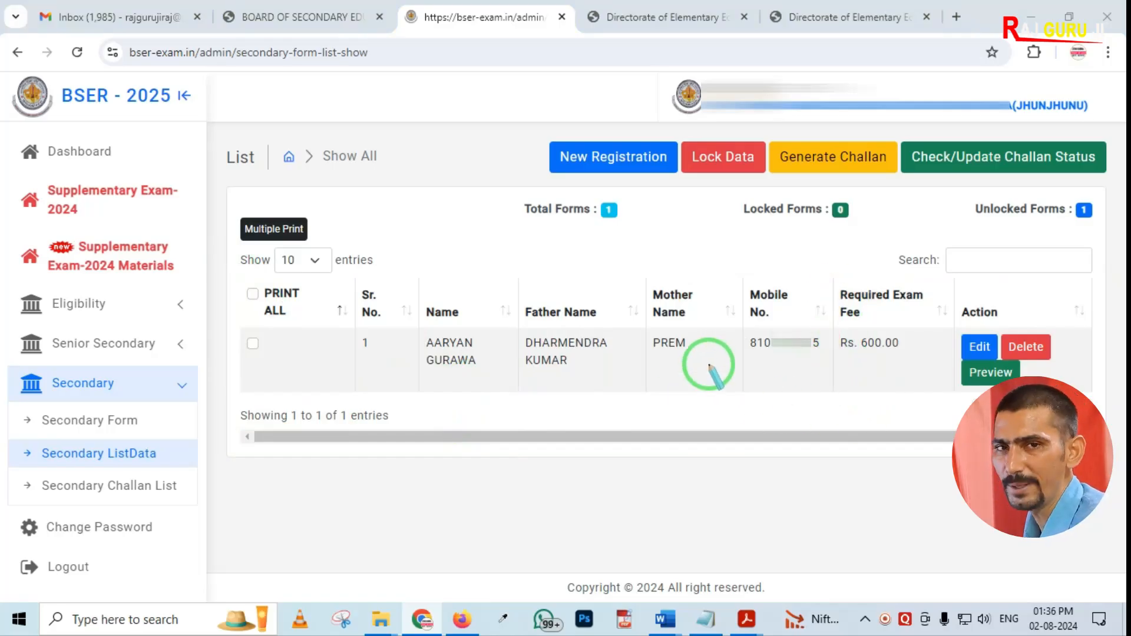
left_click_drag(950, 315, 997, 360)
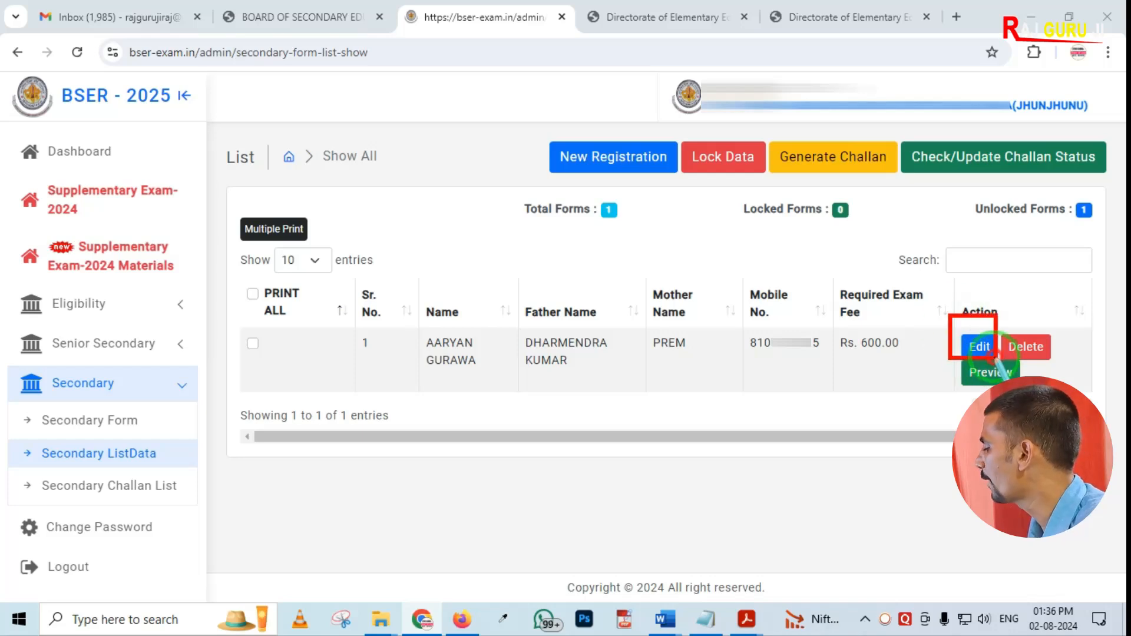
right_click(612, 399)
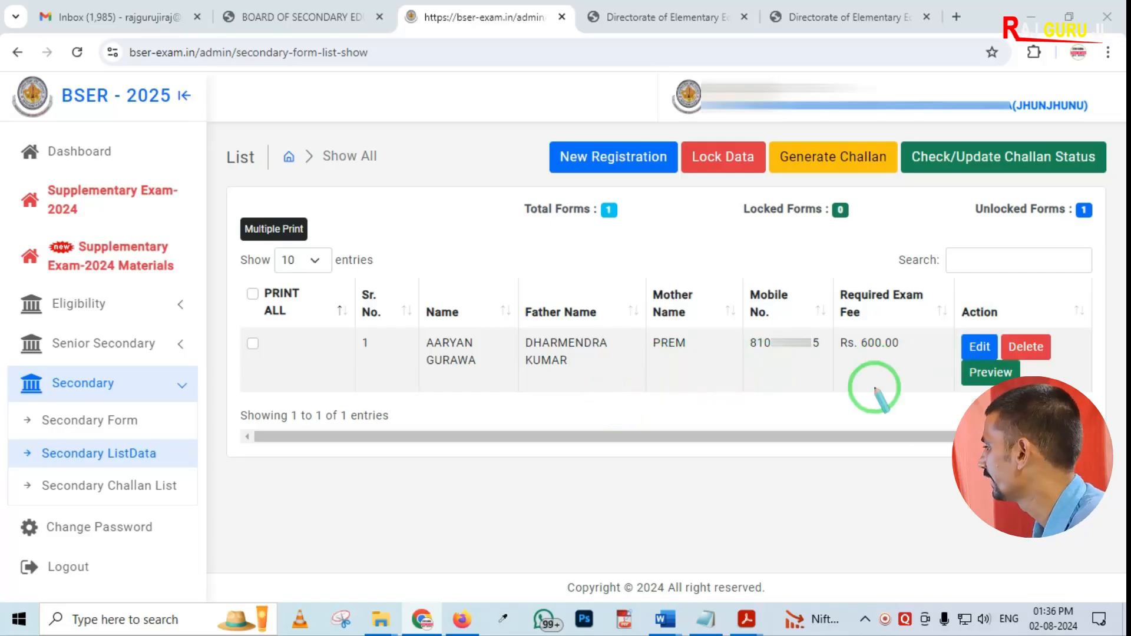
mouse_move(954, 358)
left_mouse_down()
mouse_move(1022, 403)
mouse_move(1047, 400)
left_mouse_up()
right_click(761, 425)
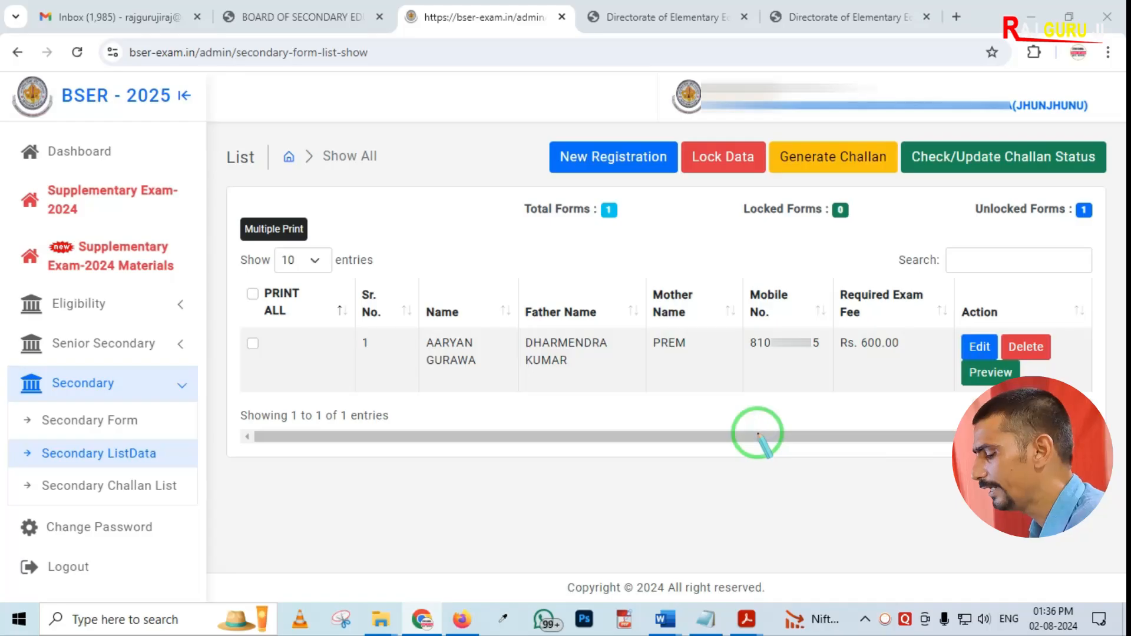
Preview the student's submitted secondary form, review it, and return to the list
left_click(972, 375)
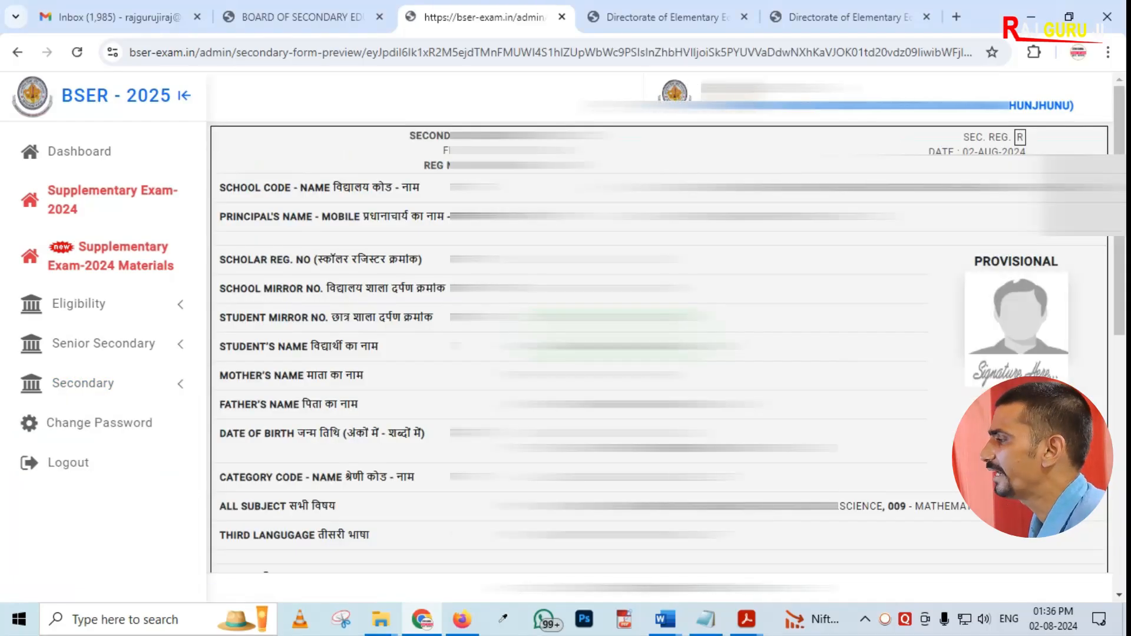
scroll(658, 329, "down", 10)
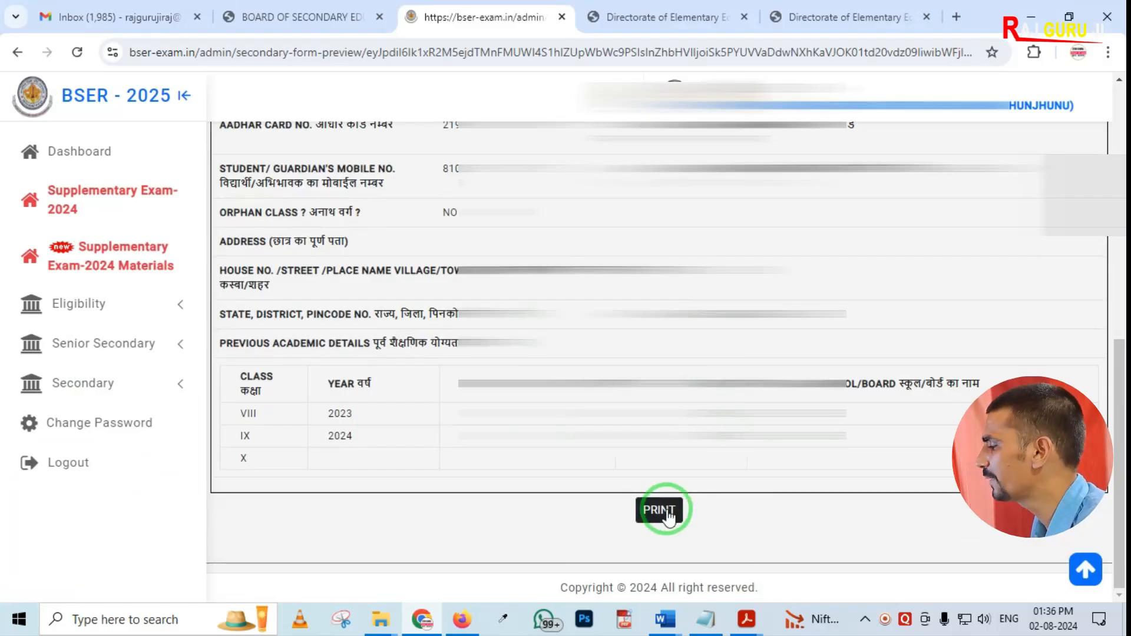
left_click(18, 53)
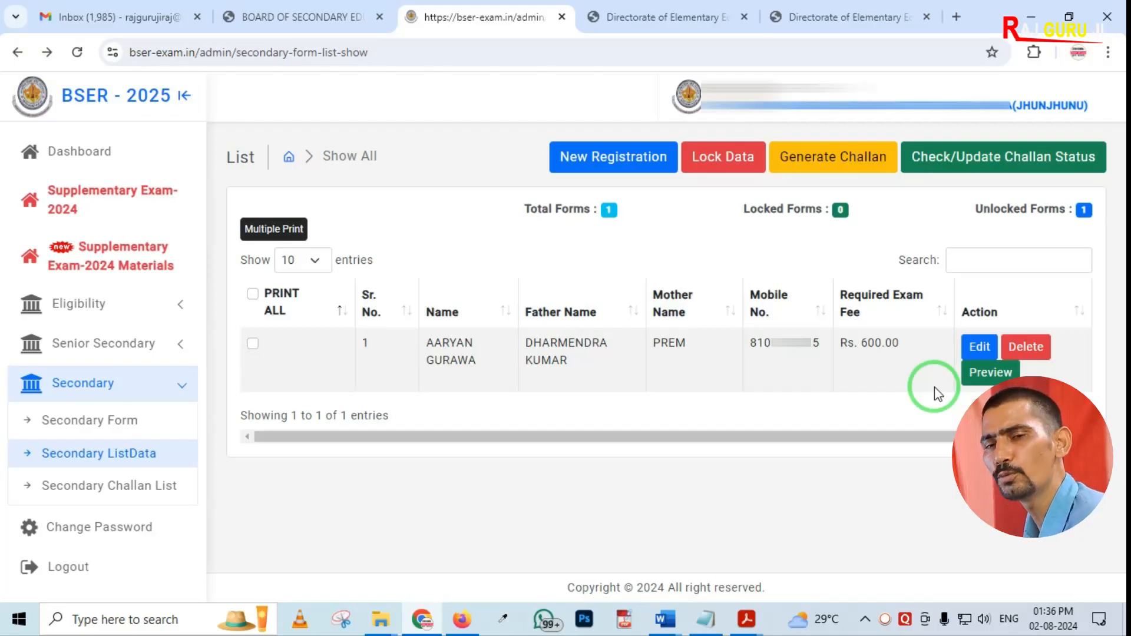
left_click_drag(975, 313, 1059, 369)
right_click(701, 408)
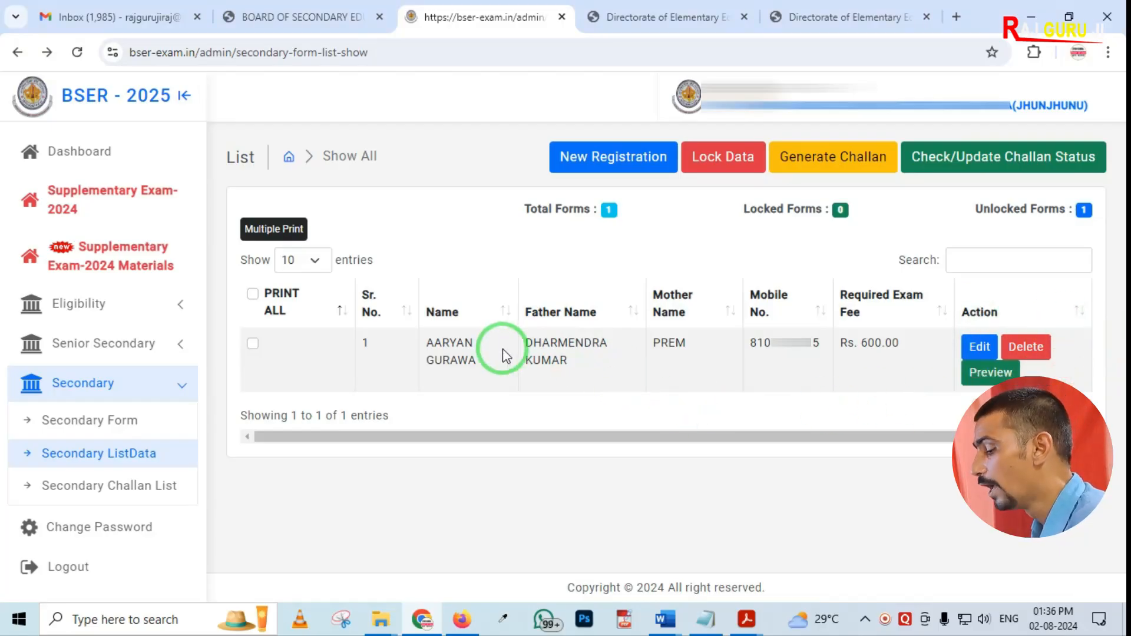
mouse_move(536, 123)
left_mouse_down()
mouse_move(871, 210)
mouse_move(1113, 202)
left_mouse_up()
right_click(636, 215)
left_click_drag(533, 125, 640, 193)
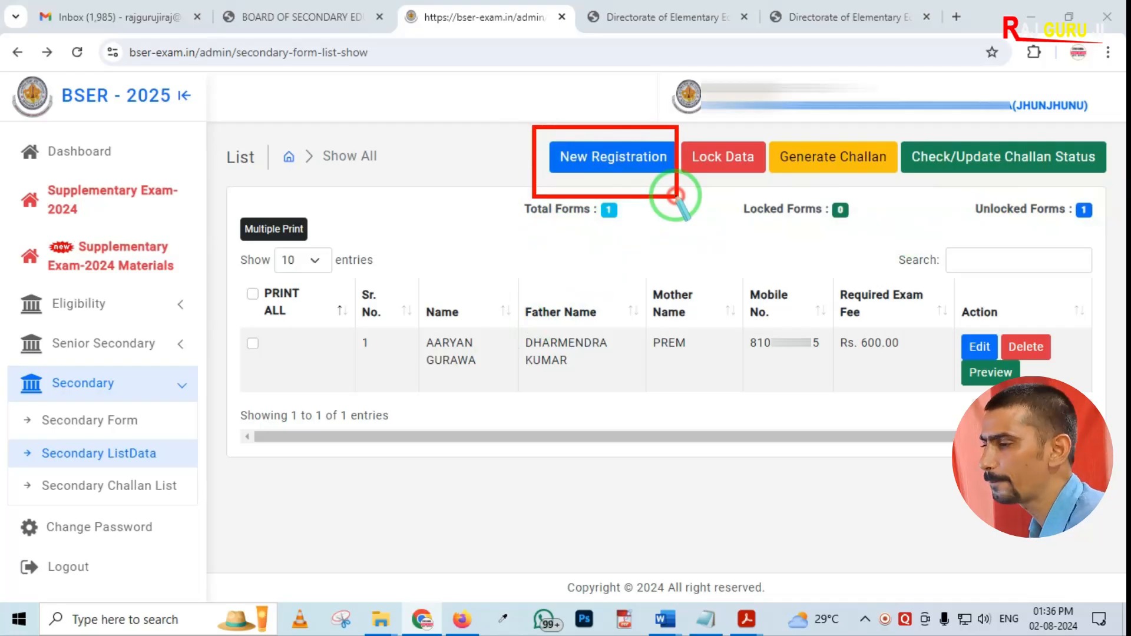
right_click(659, 202)
left_click_drag(20, 404, 128, 437)
right_click(359, 415)
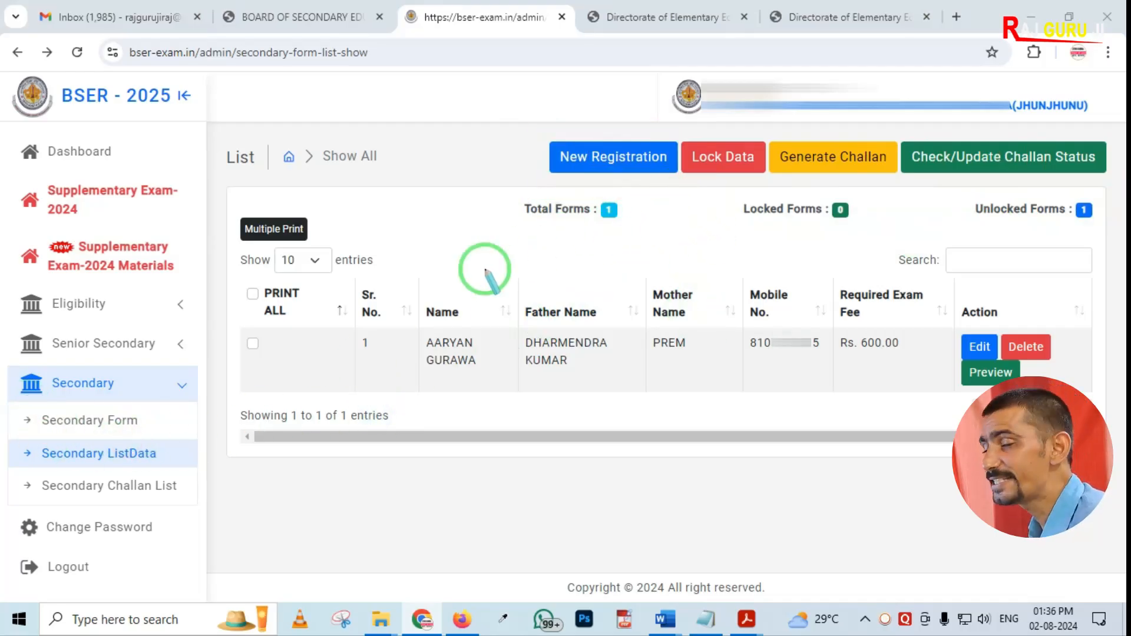
left_click_drag(662, 139, 745, 212)
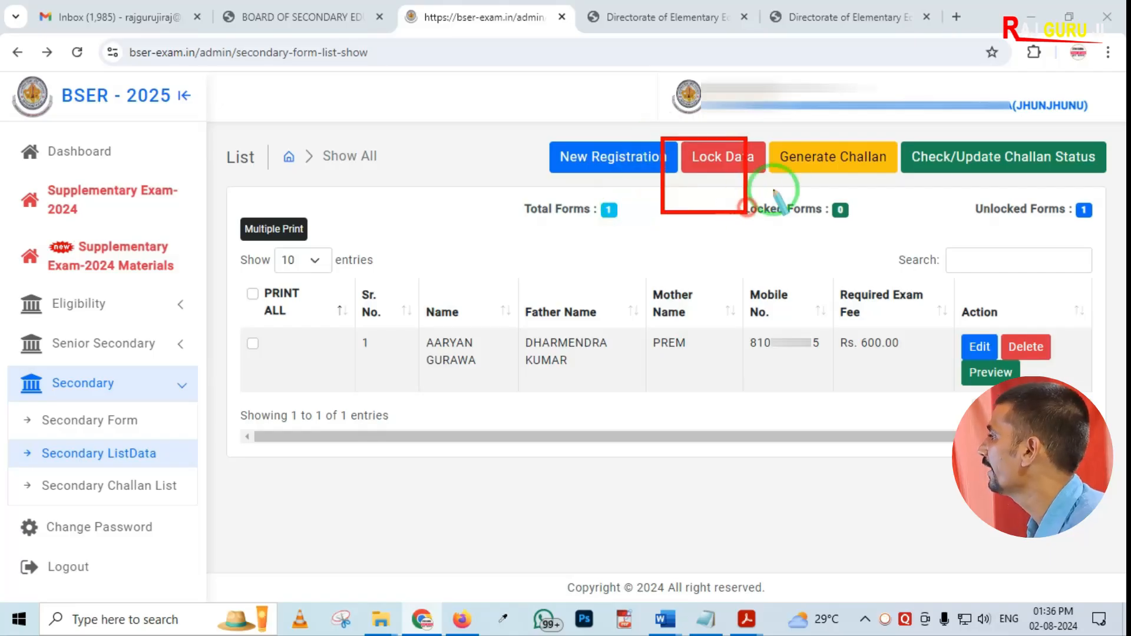
mouse_move(771, 131)
left_mouse_down()
mouse_move(845, 175)
mouse_move(1090, 181)
left_mouse_up()
right_click(1046, 197)
right_click(676, 202)
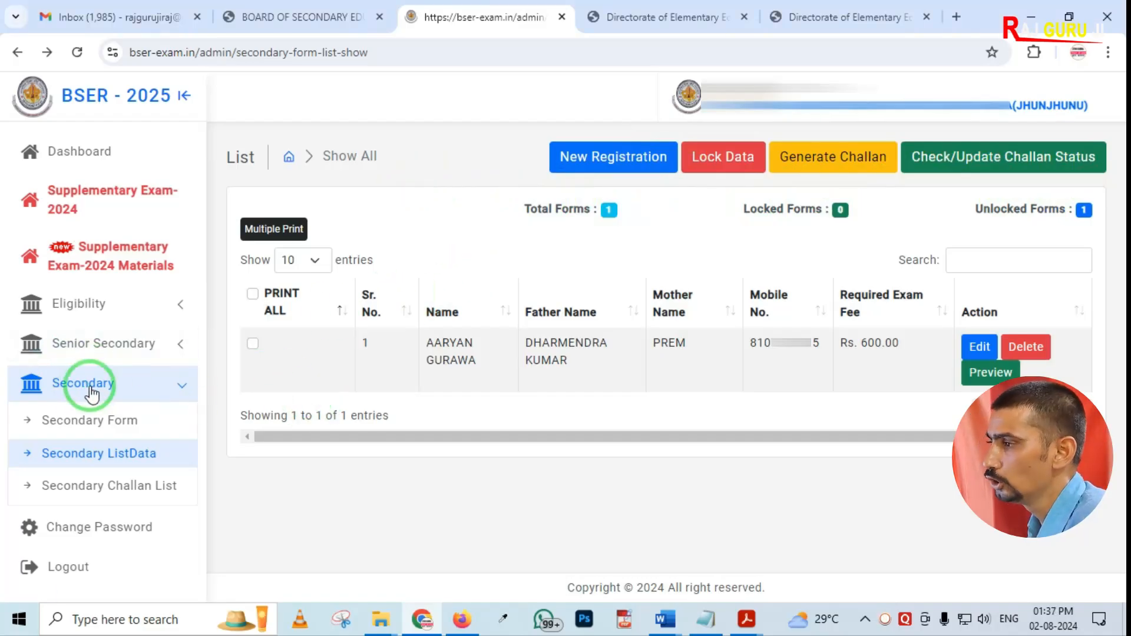
Go to the dashboard and open the Senior Secondary Form application page
left_click(72, 155)
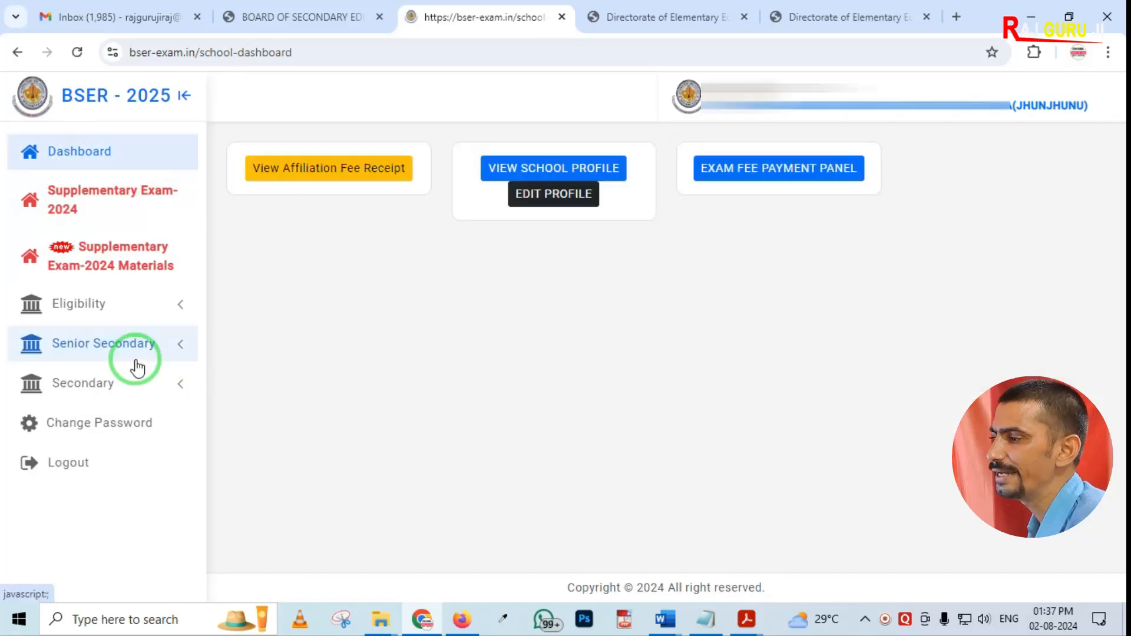
left_click_drag(4, 319, 182, 375)
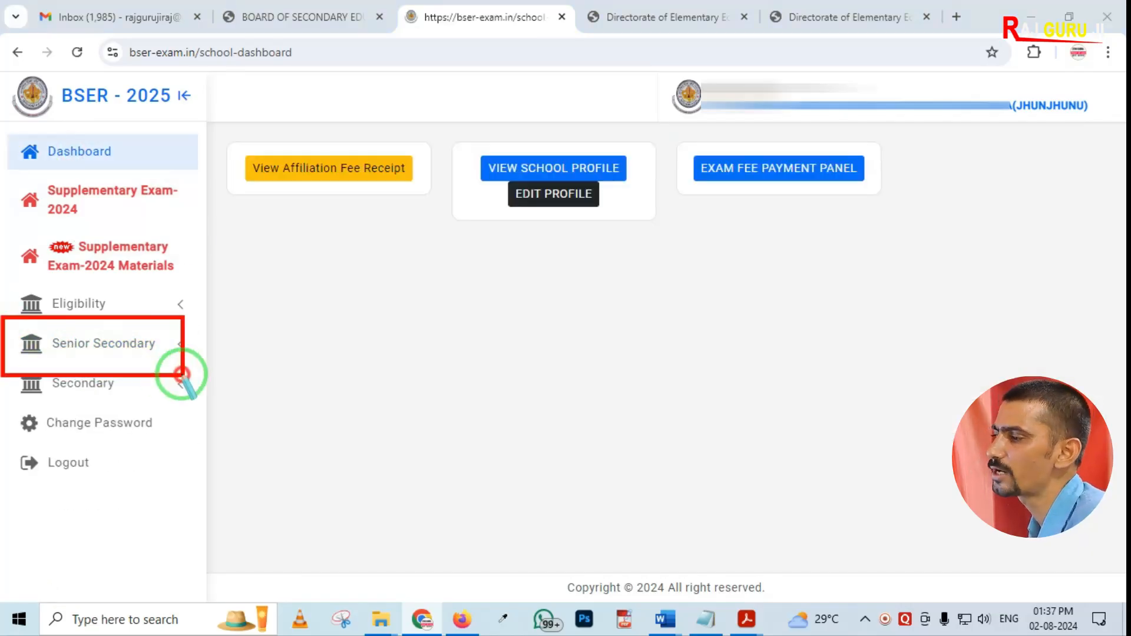
left_click(126, 347)
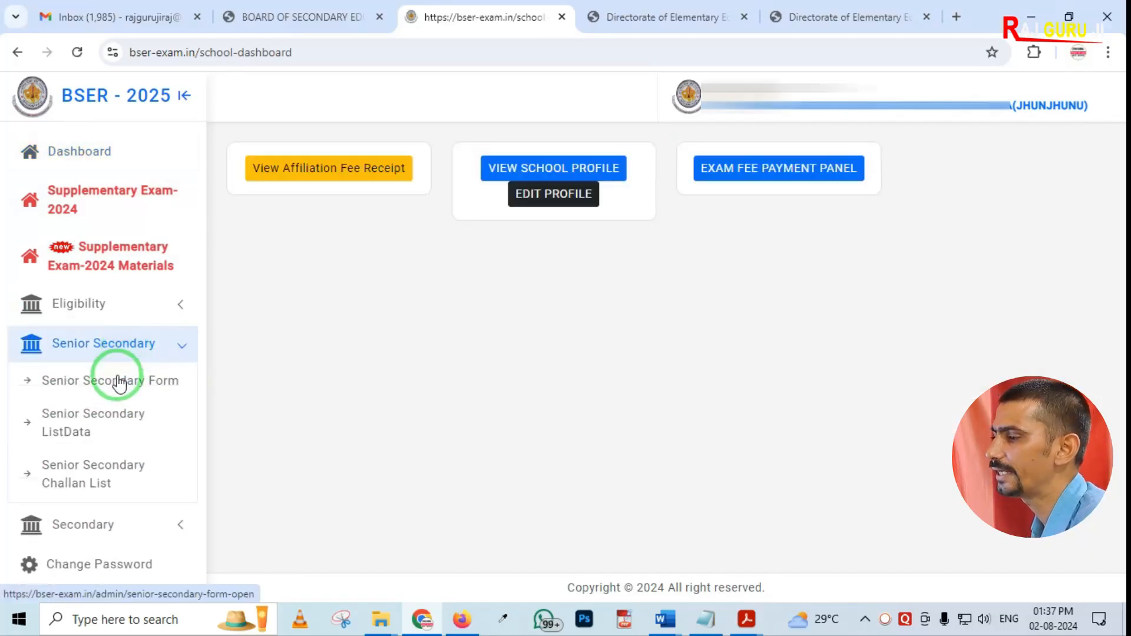
left_click(132, 383)
scroll(544, 380, "down", 4)
scroll(480, 251, "up", 2)
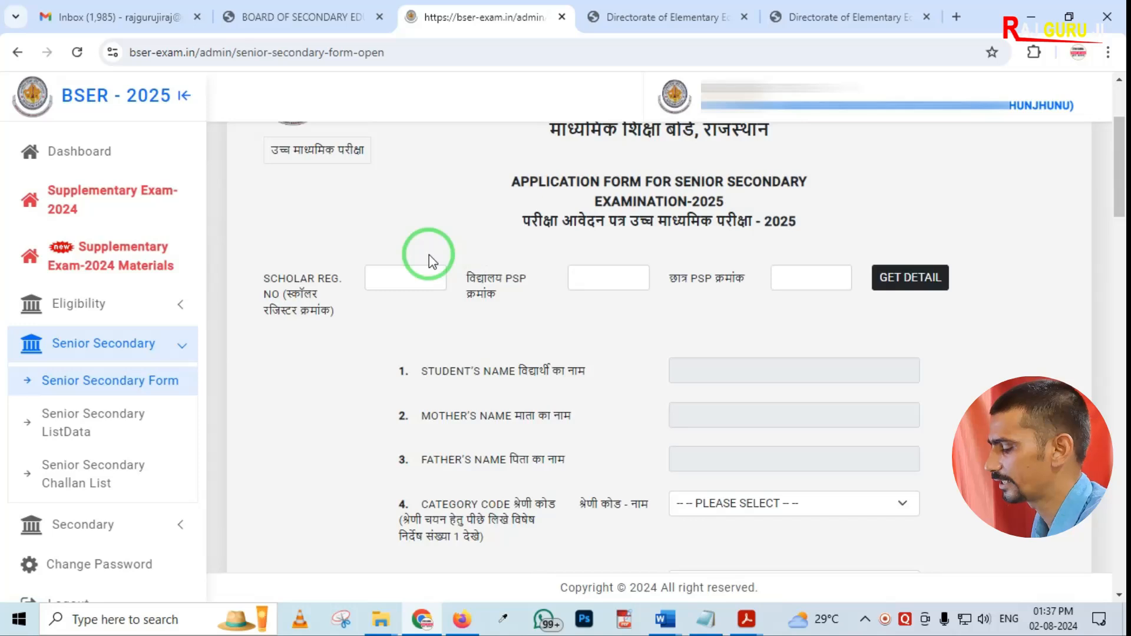
Set the category code to 1 - ALL SUBJECTS in the senior secondary form
mouse_move(305, 228)
left_mouse_down()
mouse_move(669, 324)
mouse_move(1036, 339)
left_mouse_up()
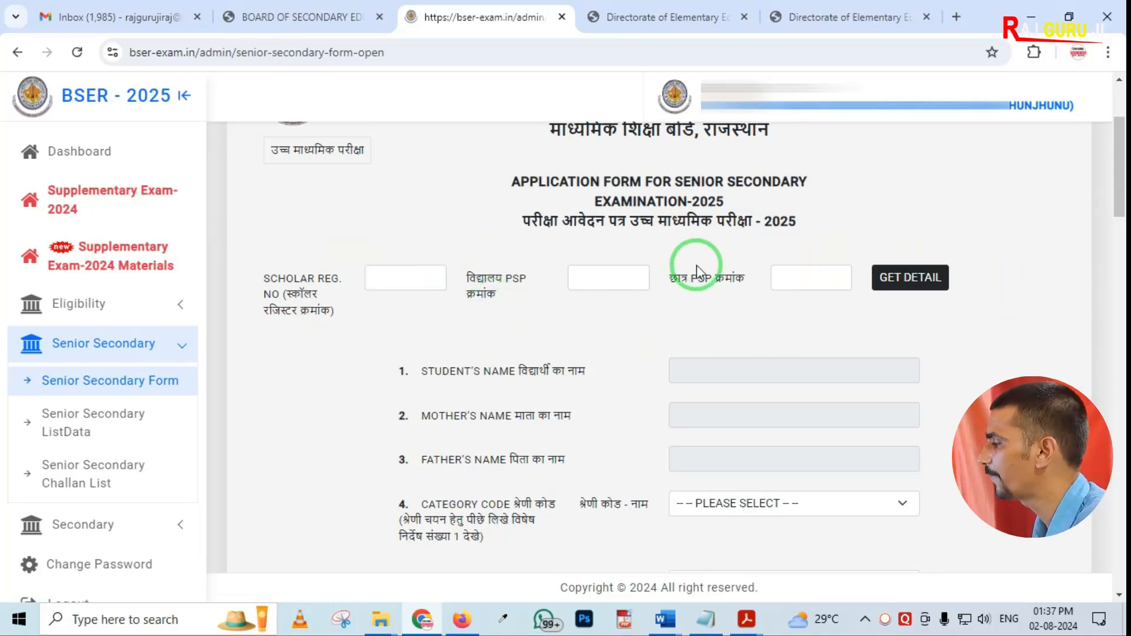
scroll(682, 265, "down", 3)
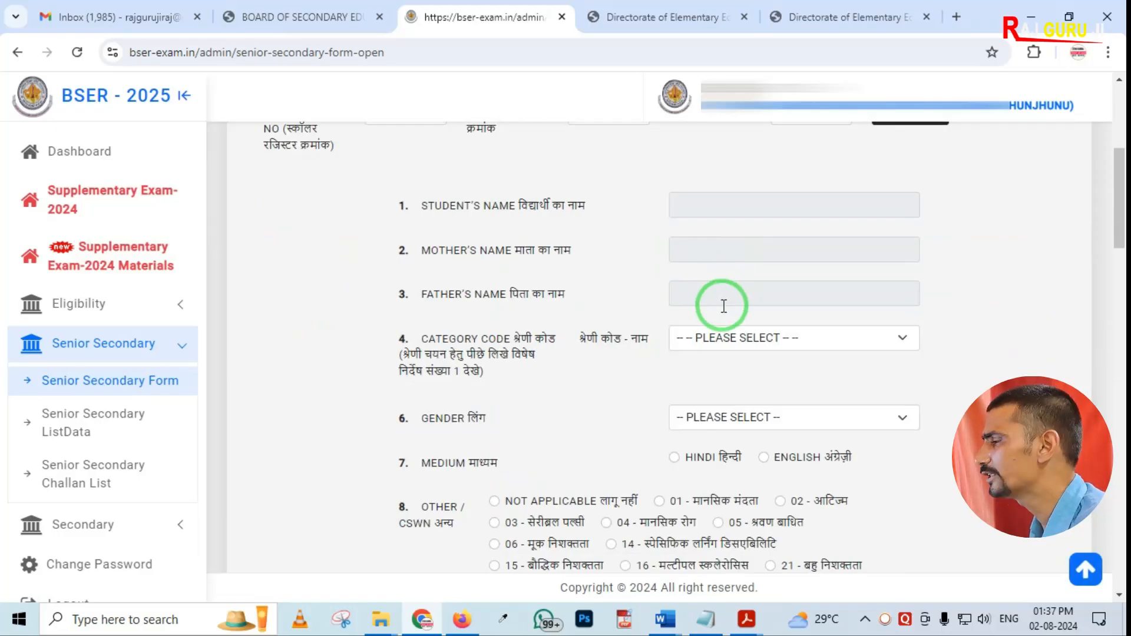
scroll(724, 305, "down", 2)
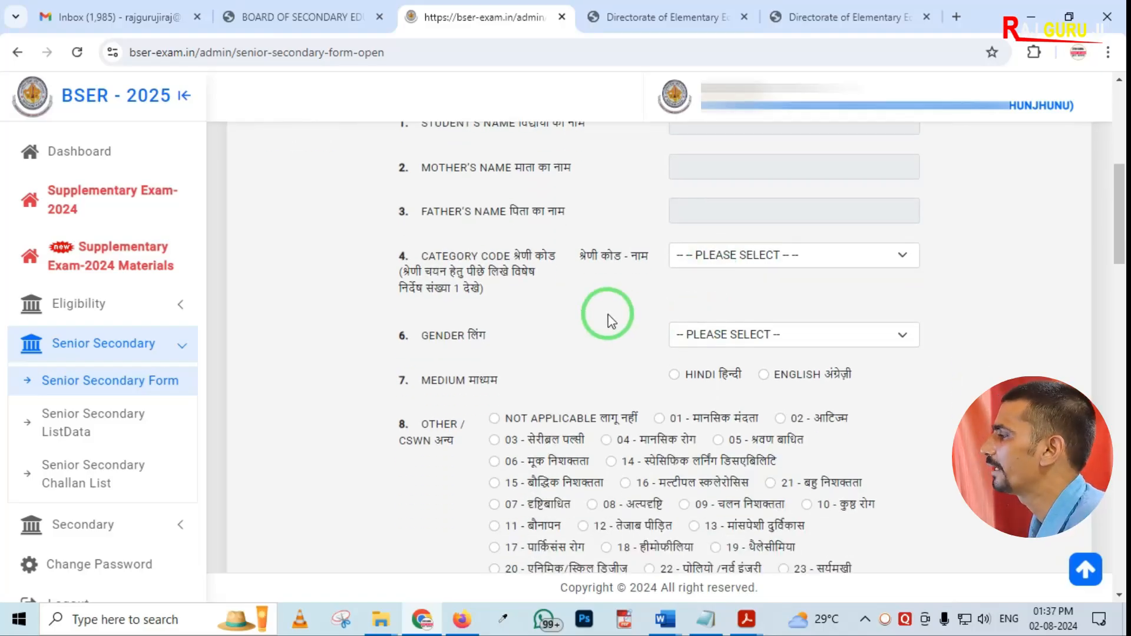
left_click(720, 264)
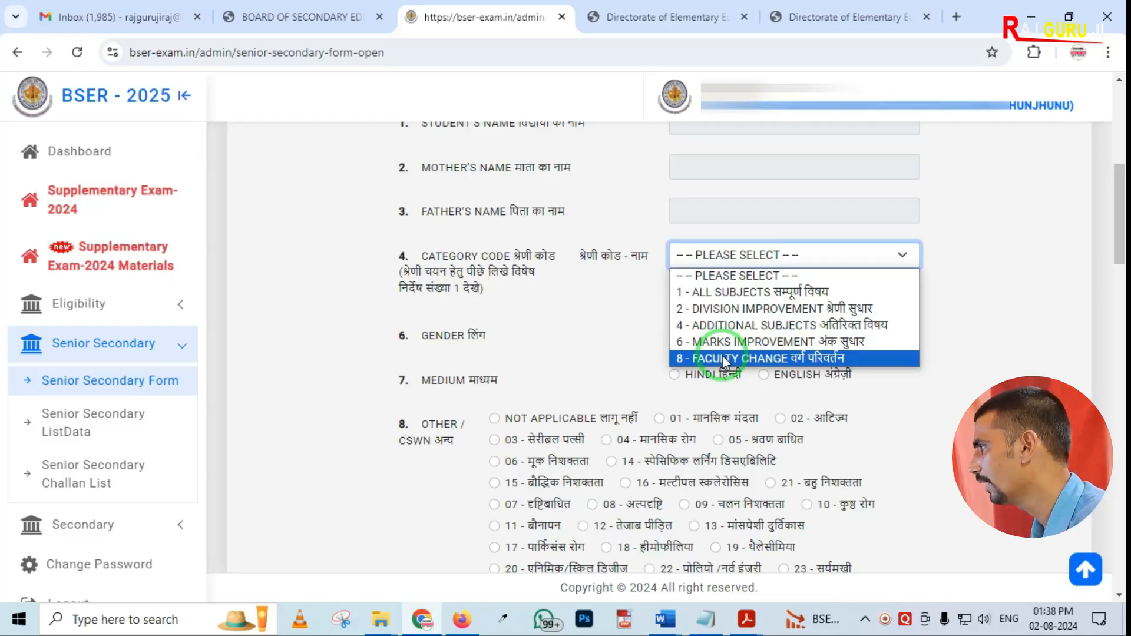
left_click(692, 293)
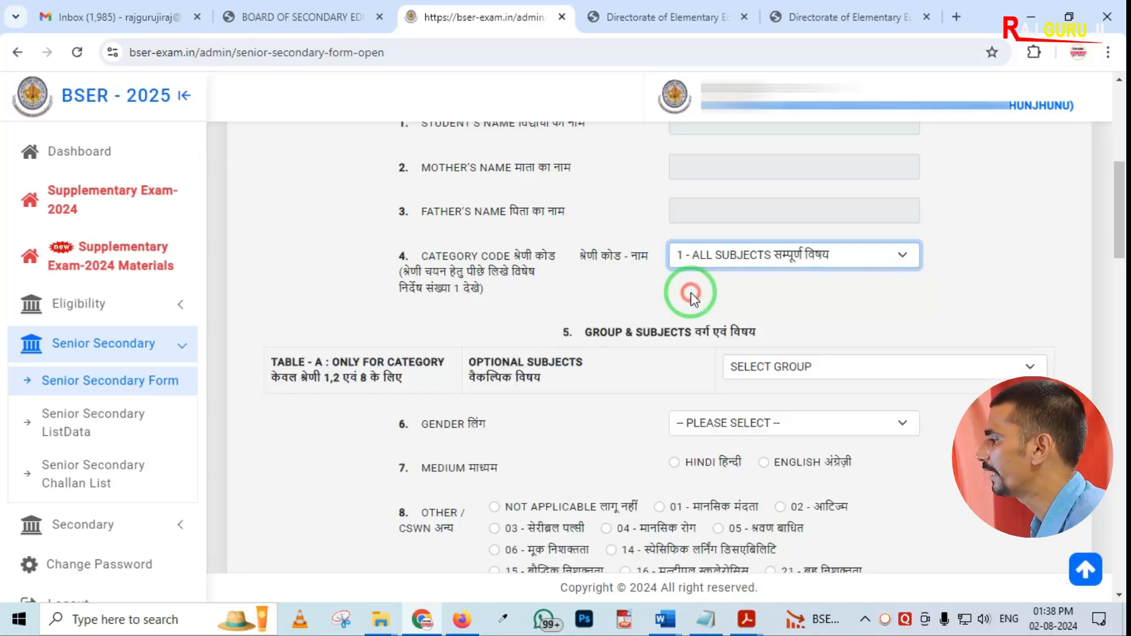
Choose the SCIENCE group for the optional subjects
scroll(653, 312, "down", 1)
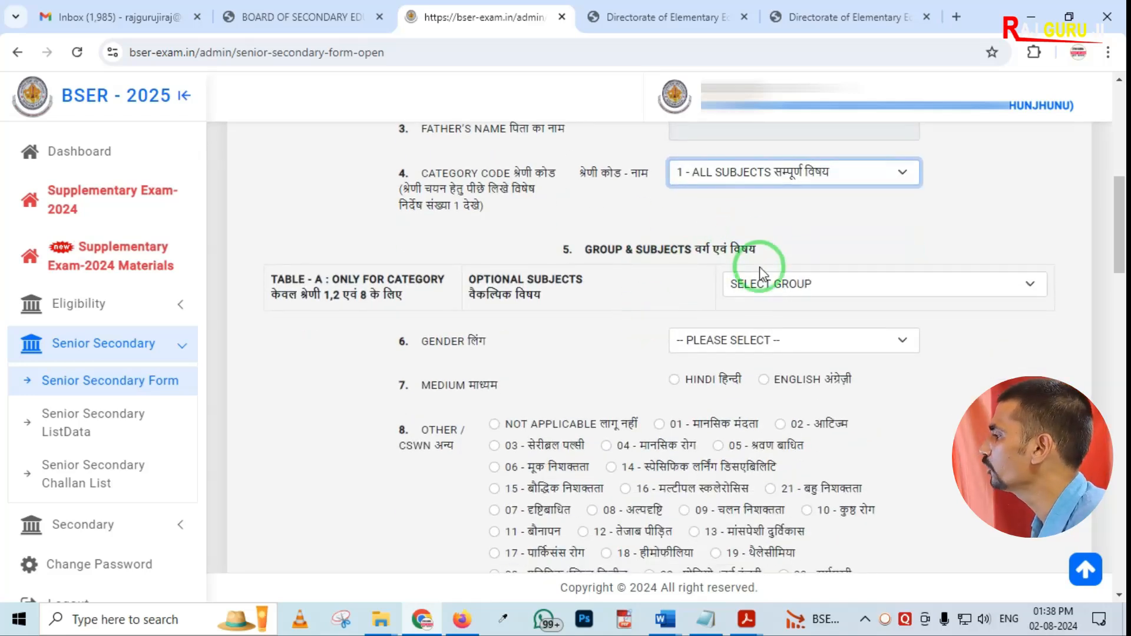
left_click(774, 284)
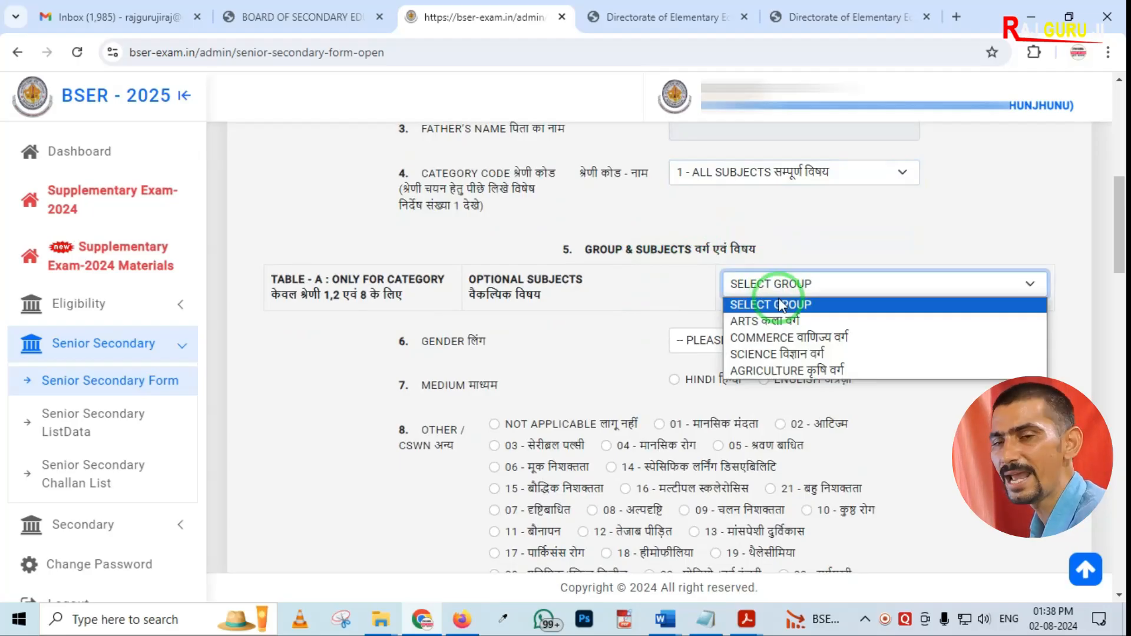
left_click(771, 355)
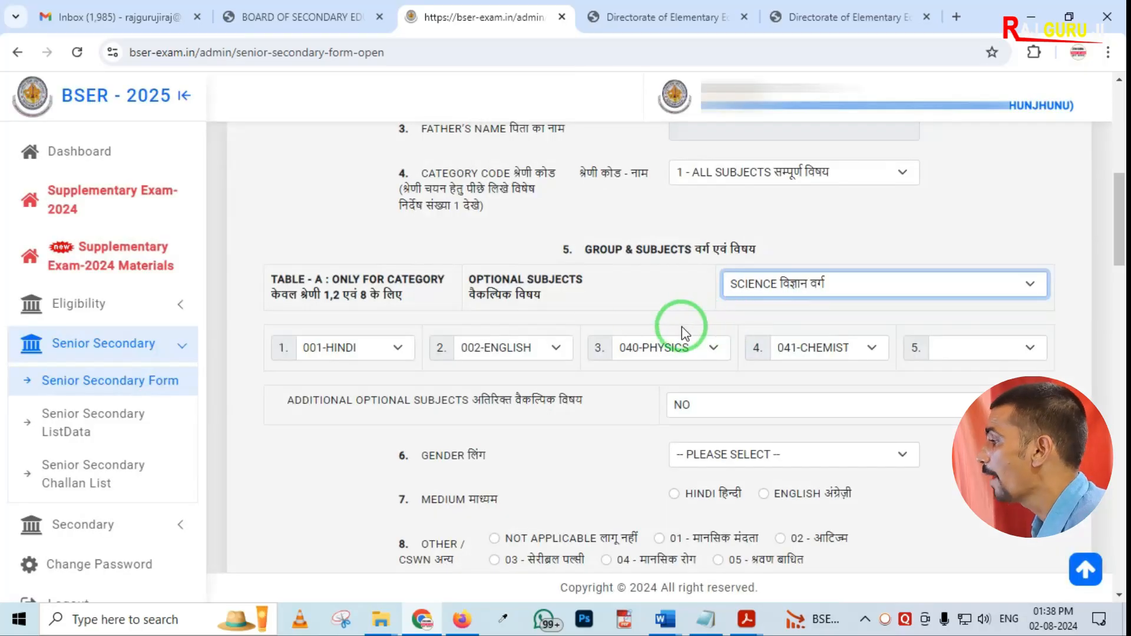
mouse_move(264, 318)
left_mouse_down()
mouse_move(492, 374)
mouse_move(890, 379)
left_mouse_up()
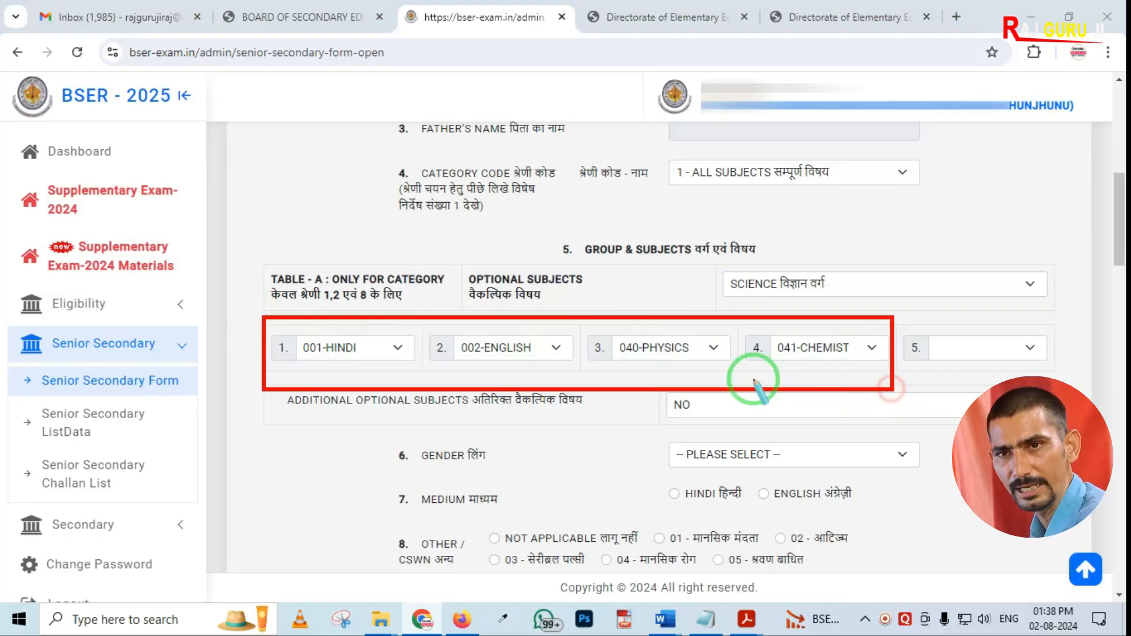
mouse_move(915, 313)
left_mouse_down()
mouse_move(939, 372)
mouse_move(1047, 370)
left_mouse_up()
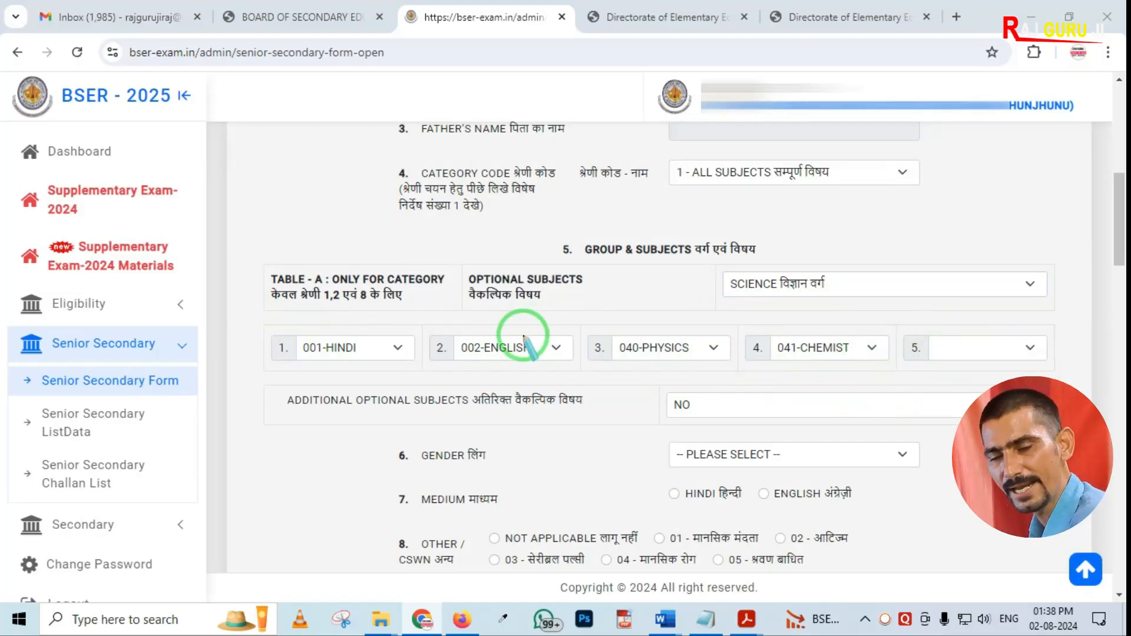
key("Escape")
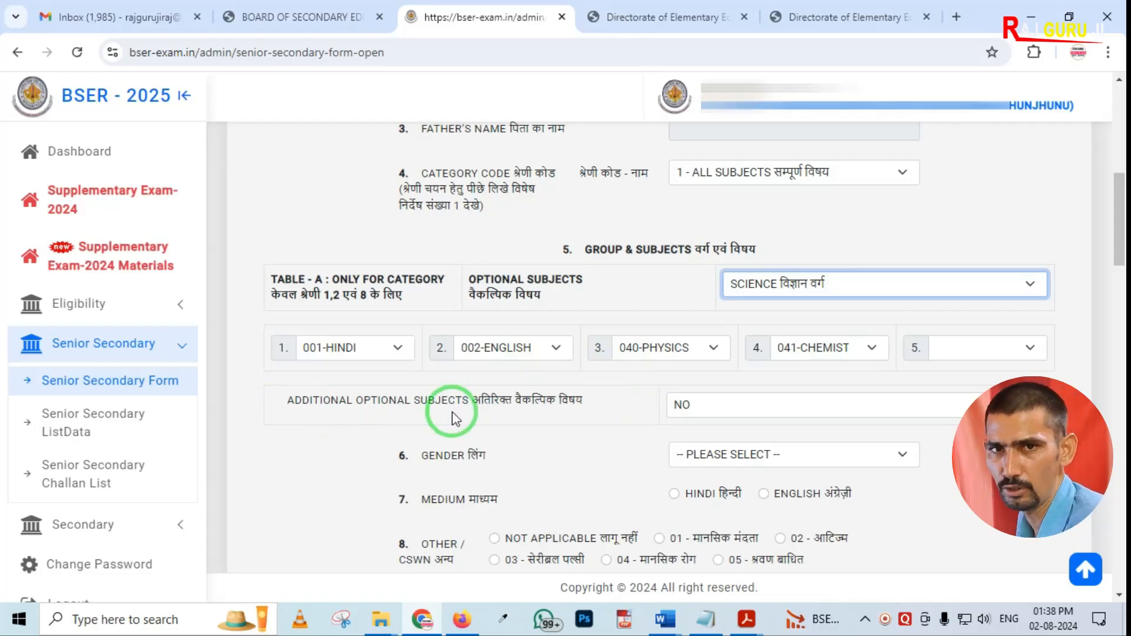
Try setting additional optional subjects to YES and picking an extra subject, then set it back to NO
left_click(725, 412)
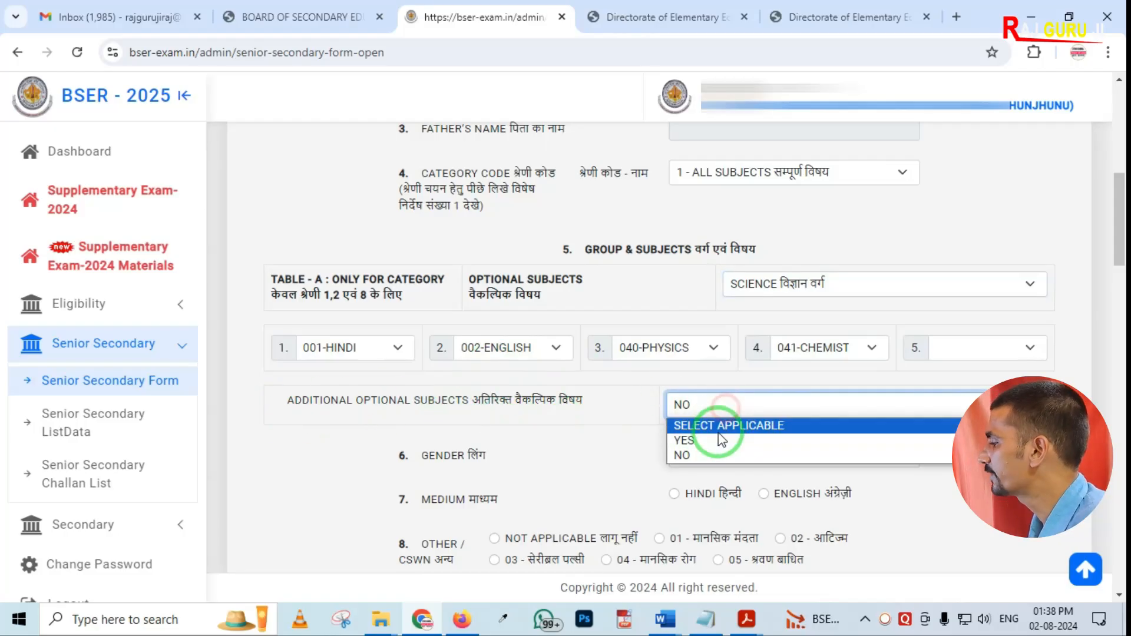
left_click(714, 439)
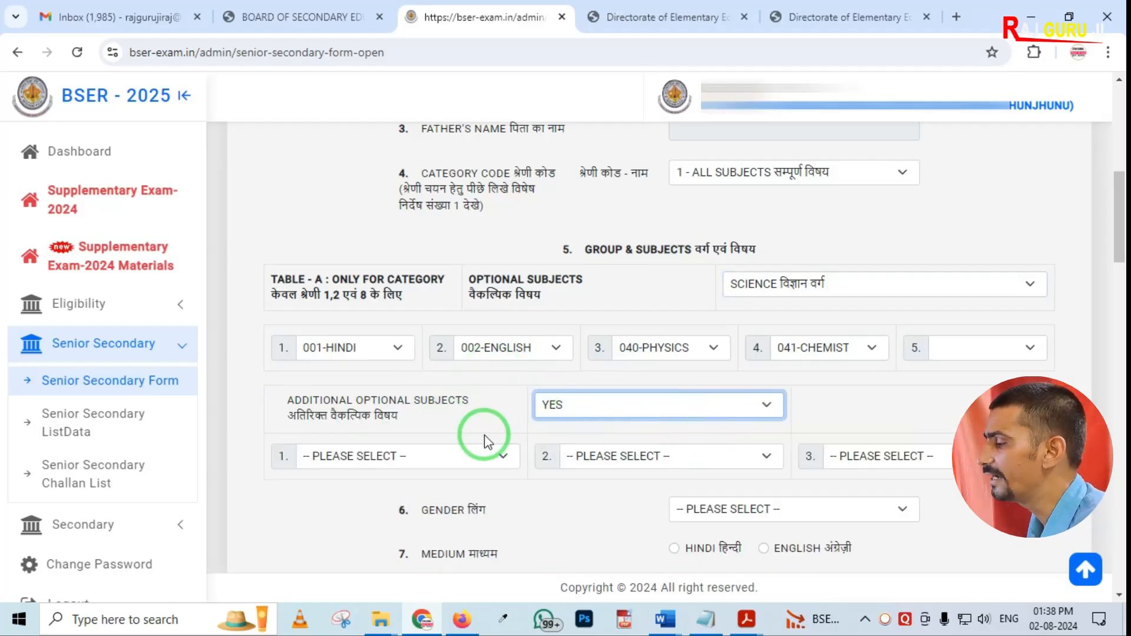
left_click(404, 458)
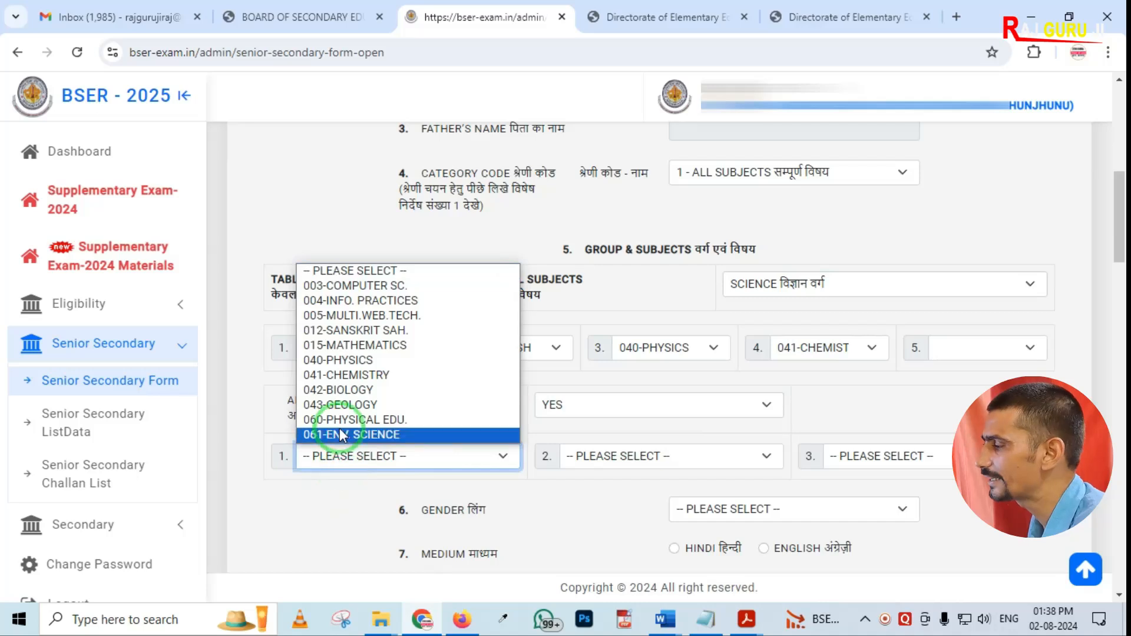
left_click(334, 496)
left_click(592, 407)
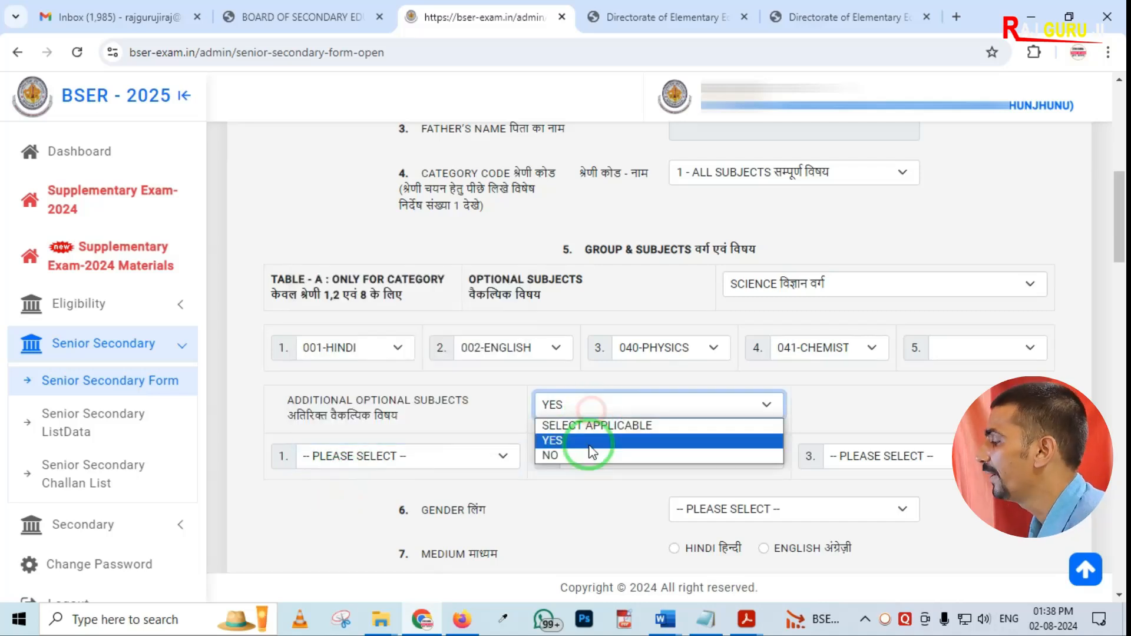
left_click(575, 457)
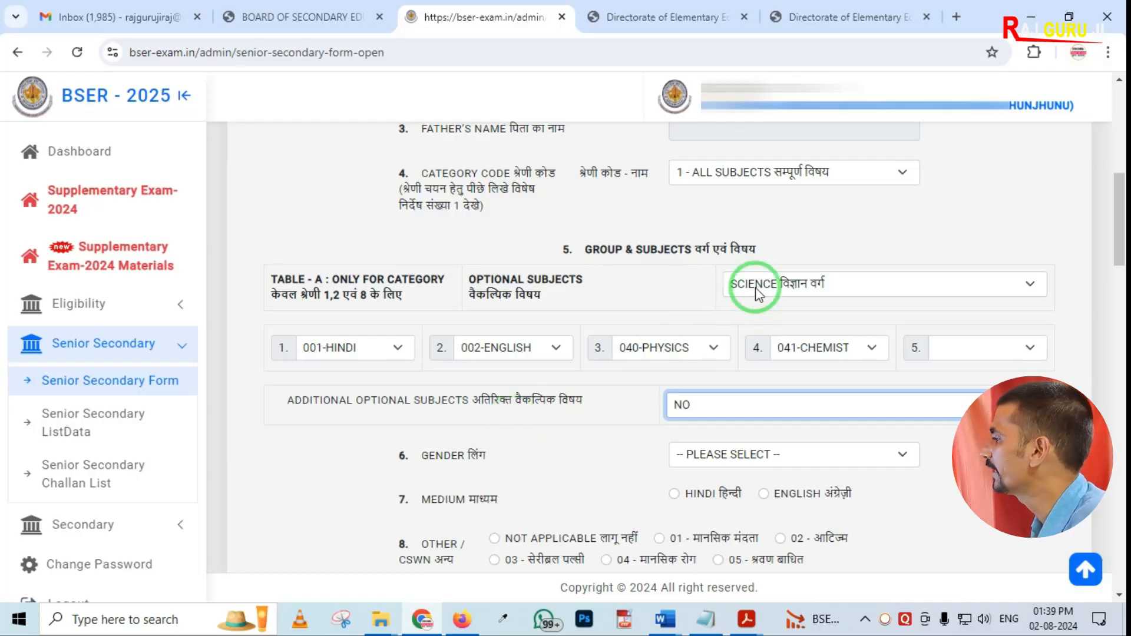
Change the category code to 6 - MARKS IMPROVEMENT and choose the SCIENCE group for optional subjects
scroll(715, 287, "up", 2)
left_click(699, 254)
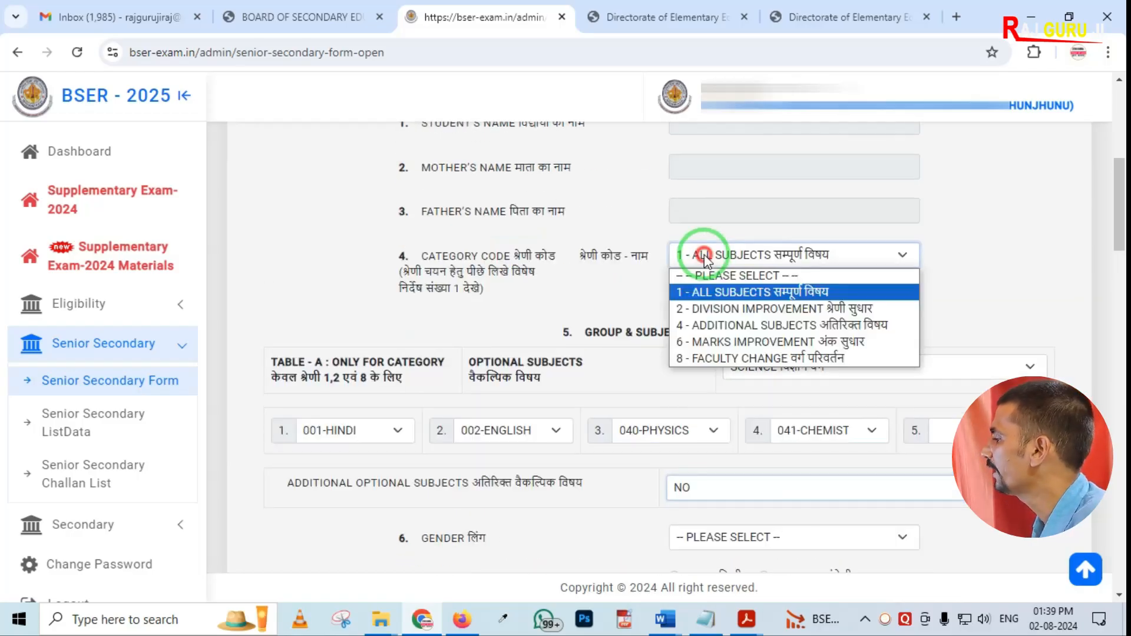
left_click(713, 342)
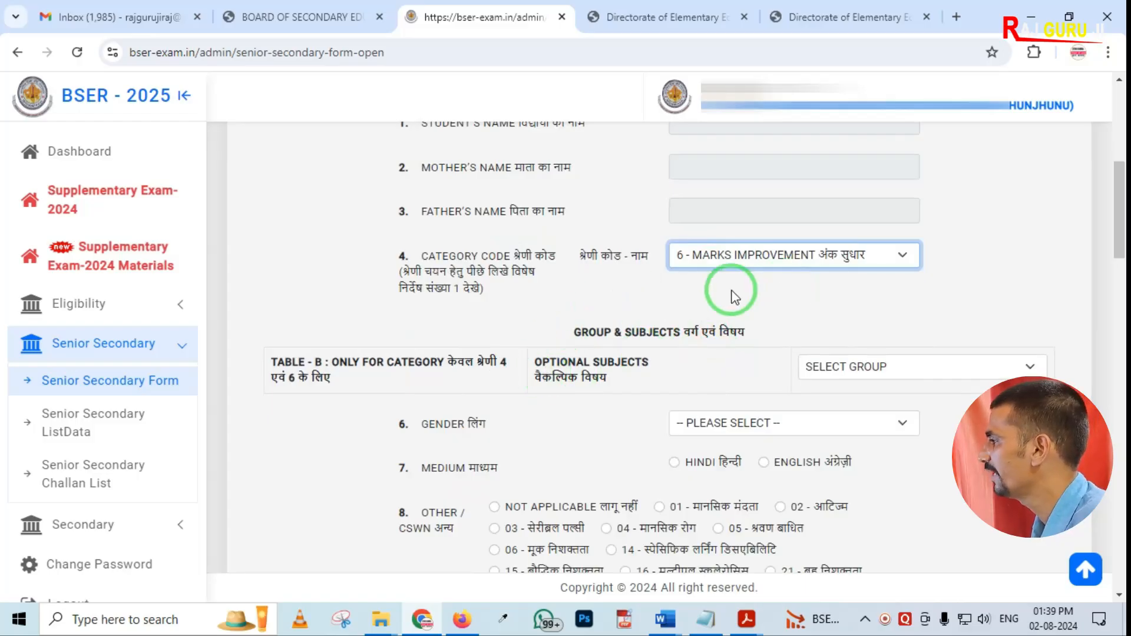
left_click(925, 367)
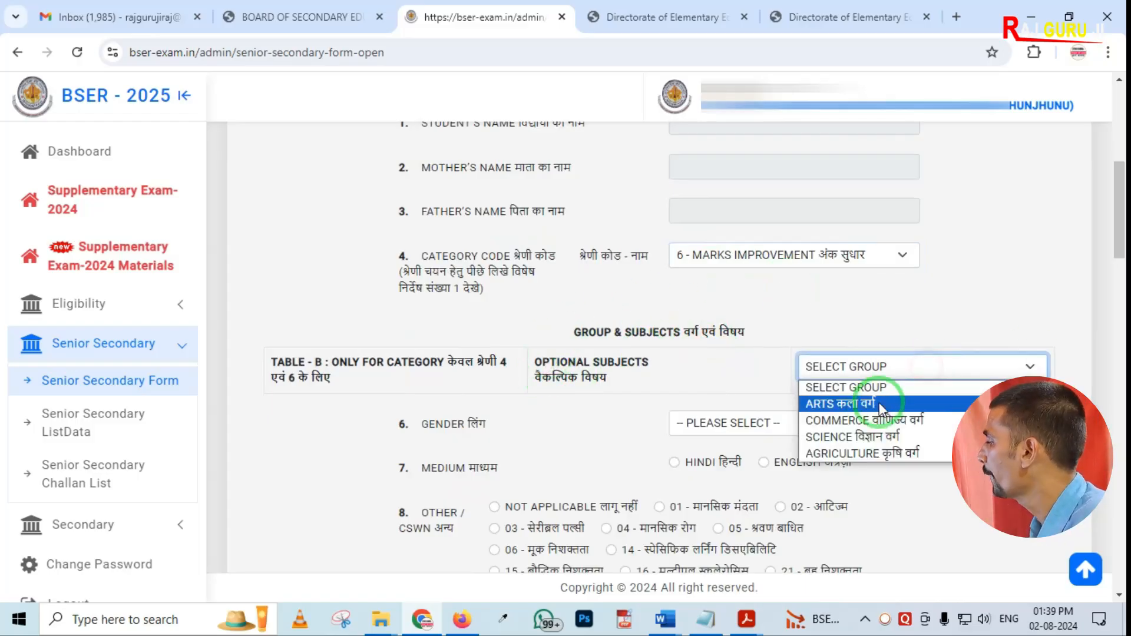
left_click(854, 436)
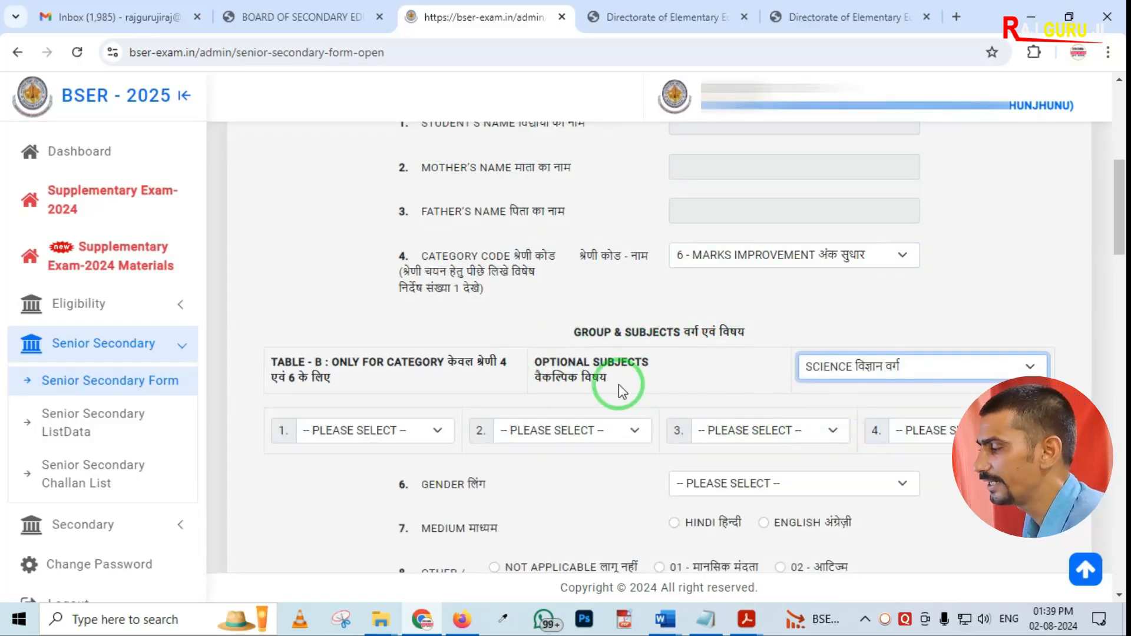
Select 001-HINDI as the first optional subject under Table B
scroll(589, 386, "down", 2)
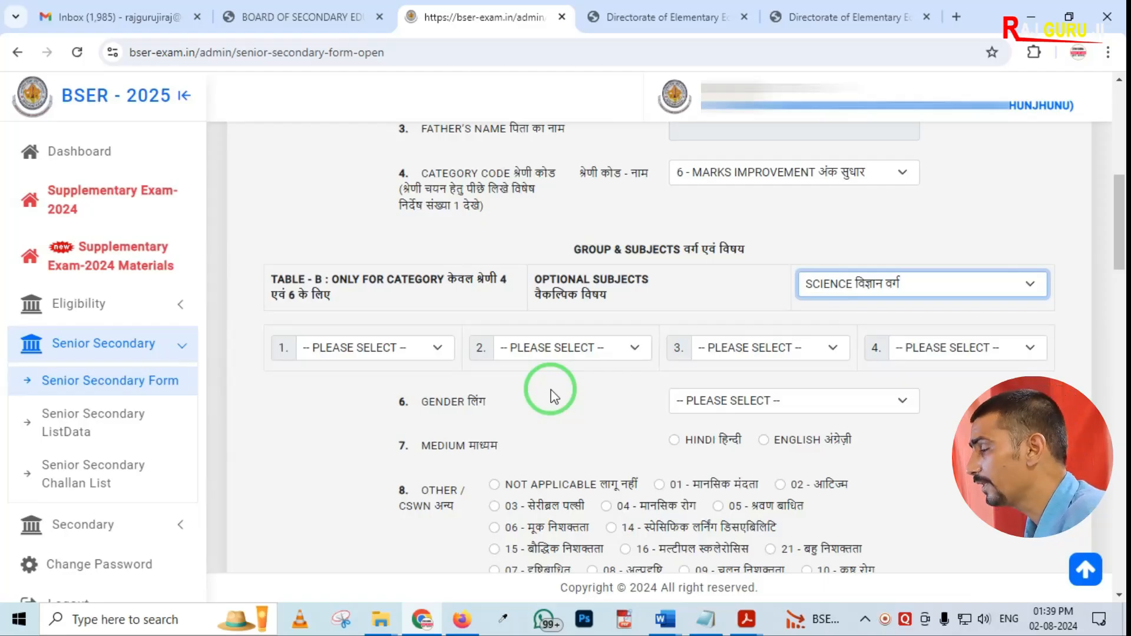
mouse_move(250, 316)
left_mouse_down()
mouse_move(275, 352)
mouse_move(348, 379)
left_mouse_up()
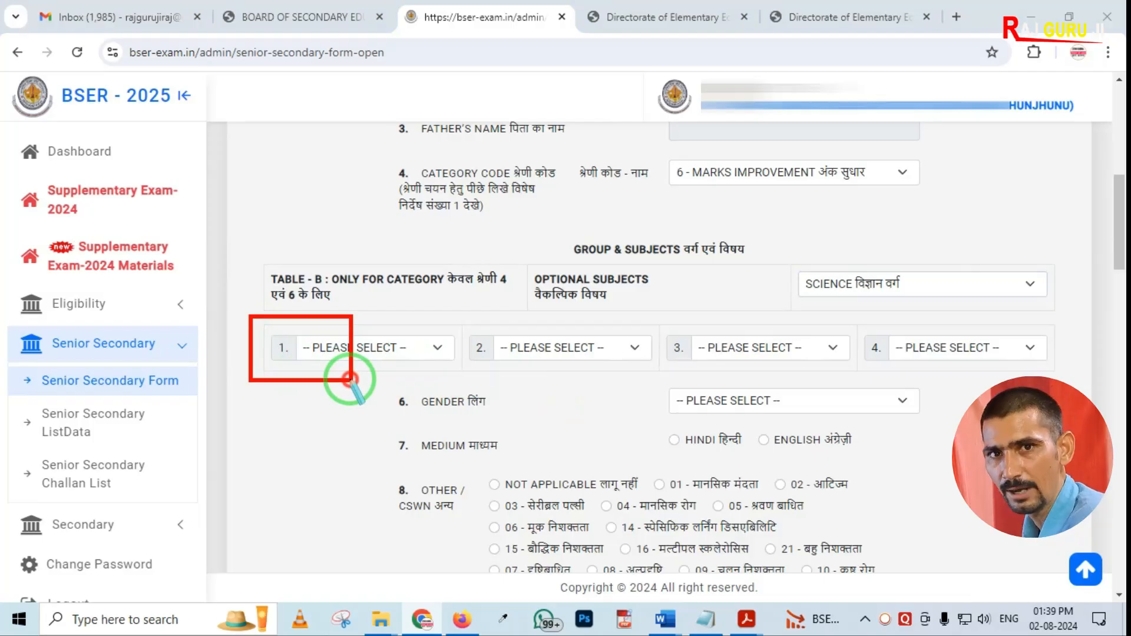
right_click(352, 380)
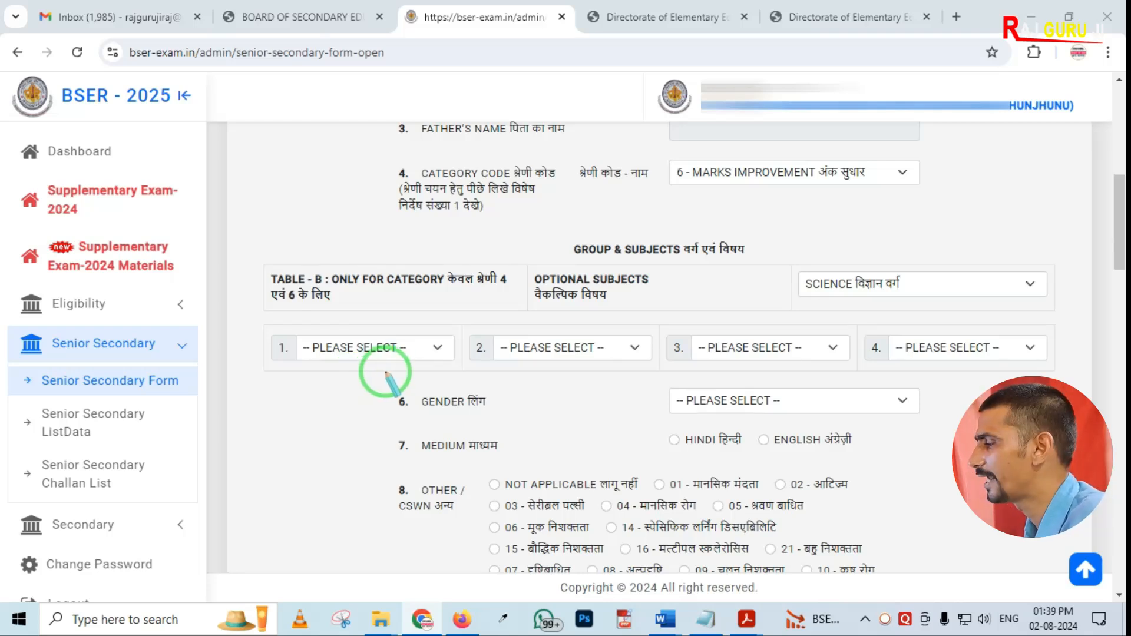
left_click(370, 353)
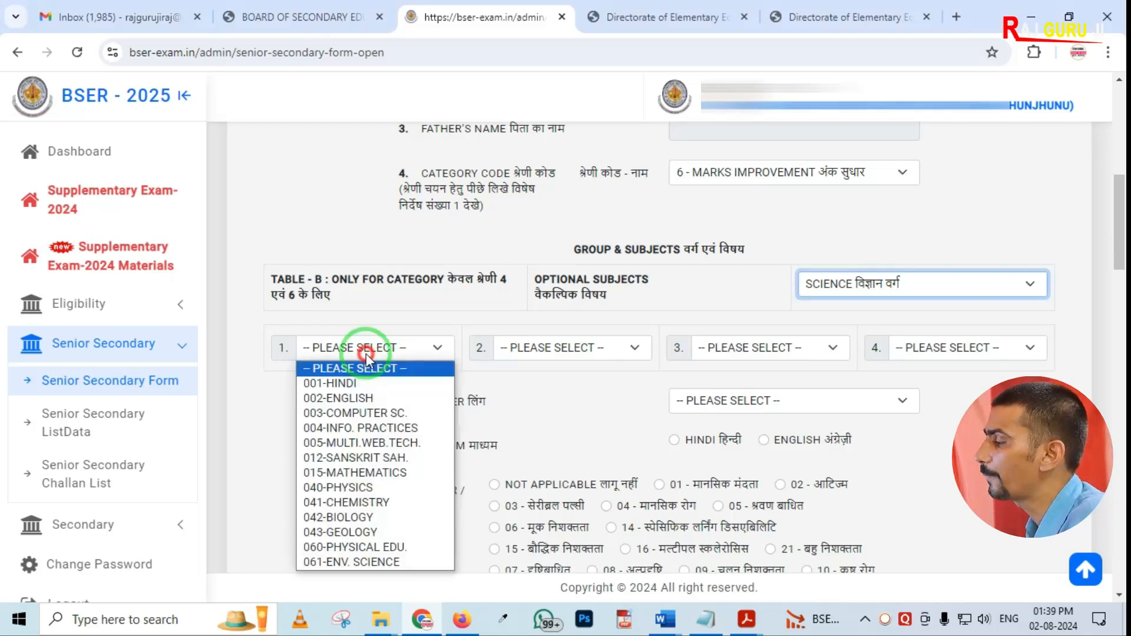
left_click(352, 390)
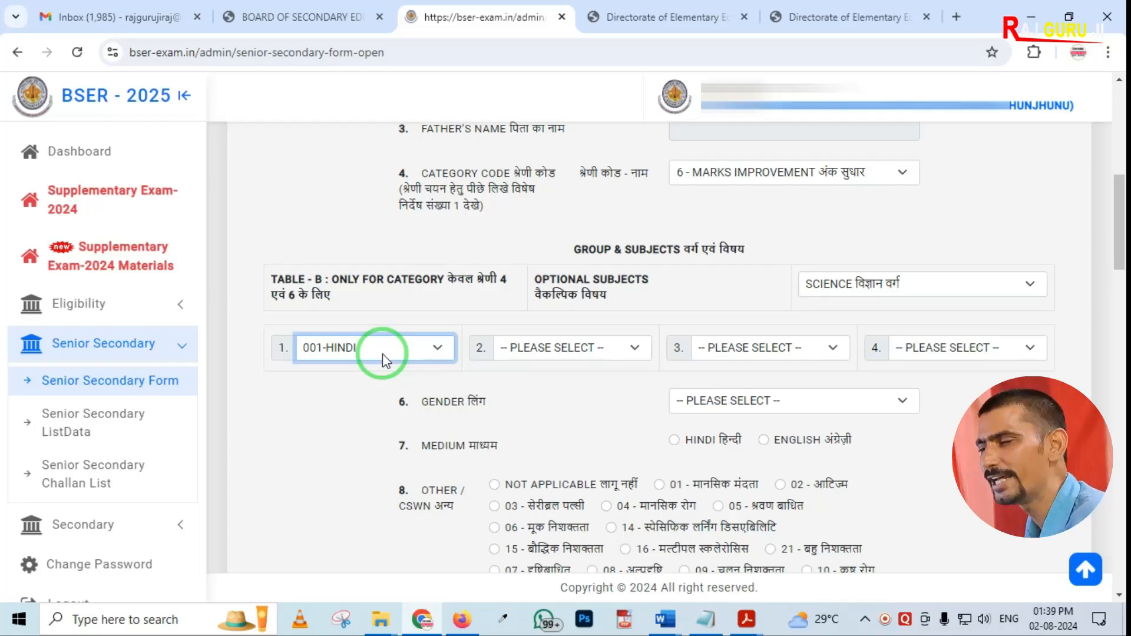
Set the student's gender to 01-MALE
scroll(652, 348, "up", 1)
scroll(652, 351, "down", 1)
scroll(653, 347, "down", 2)
scroll(654, 341, "up", 3)
scroll(654, 342, "down", 5)
scroll(648, 307, "up", 1)
left_click(727, 231)
left_click(721, 272)
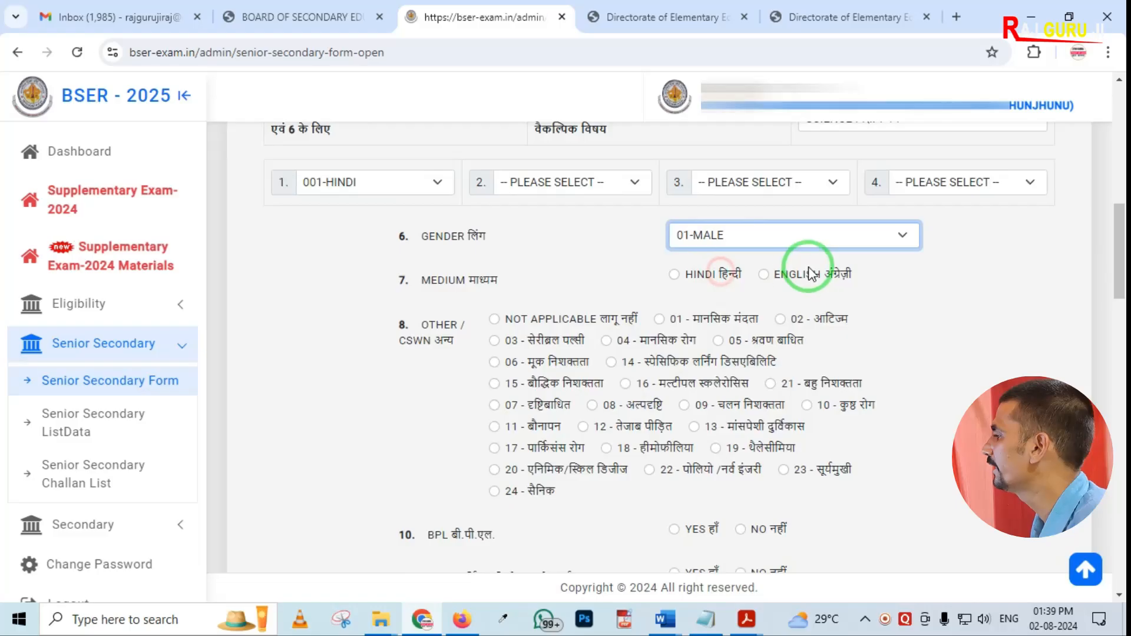
Choose Hindi as the medium and mark the CSWN category as Not Applicable
left_click(683, 276)
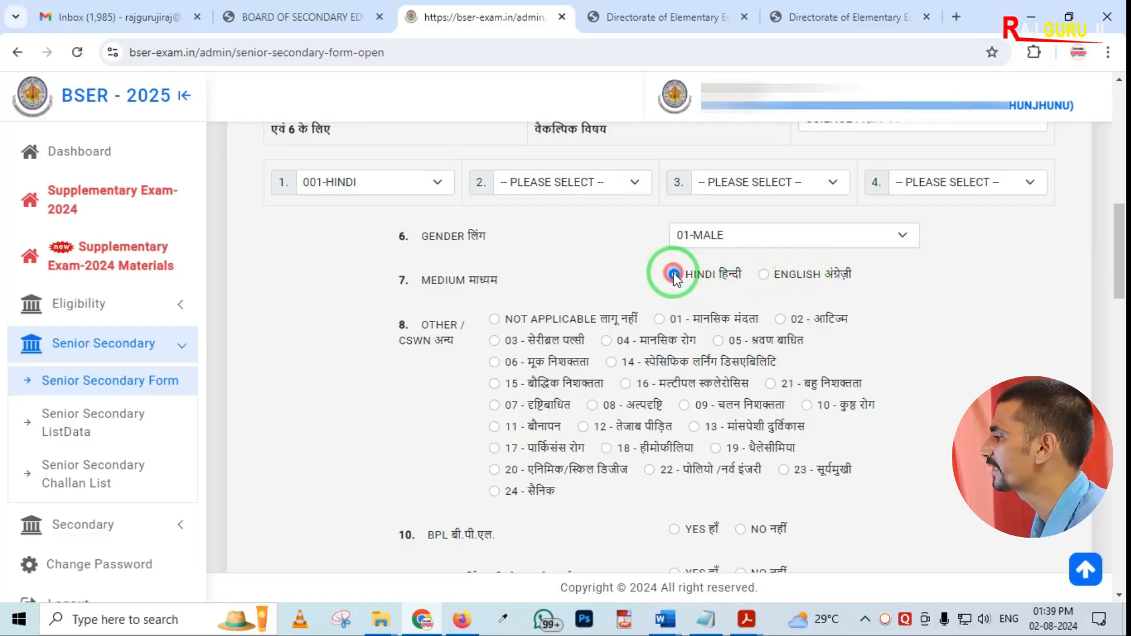
scroll(519, 306, "down", 1)
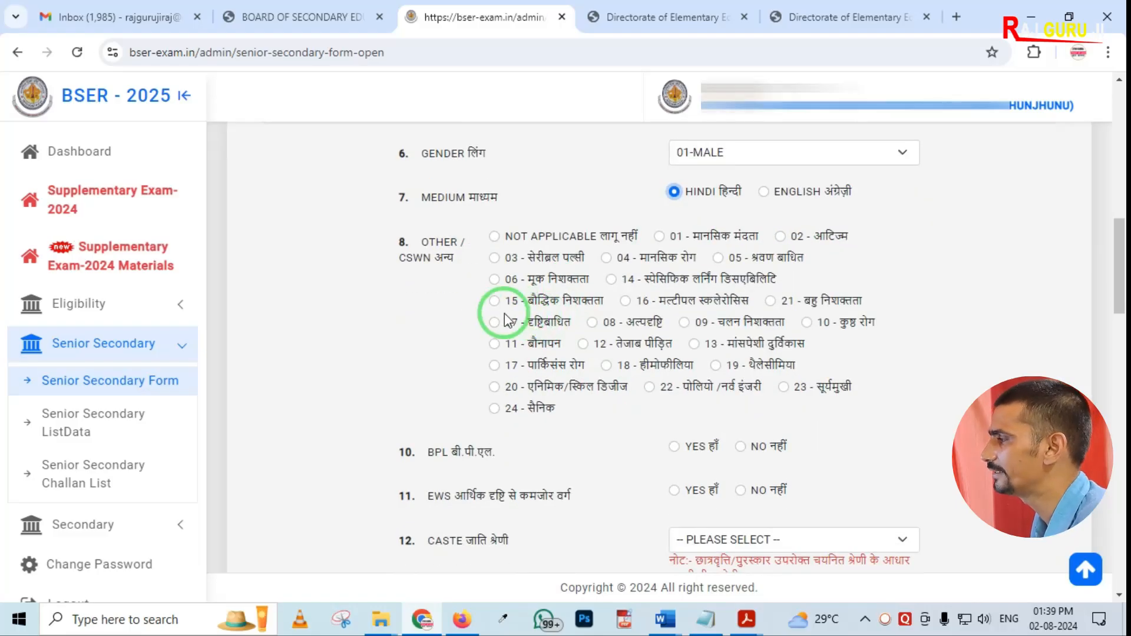
left_click(494, 237)
Answer No for both BPL and EWS
scroll(648, 348, "down", 2)
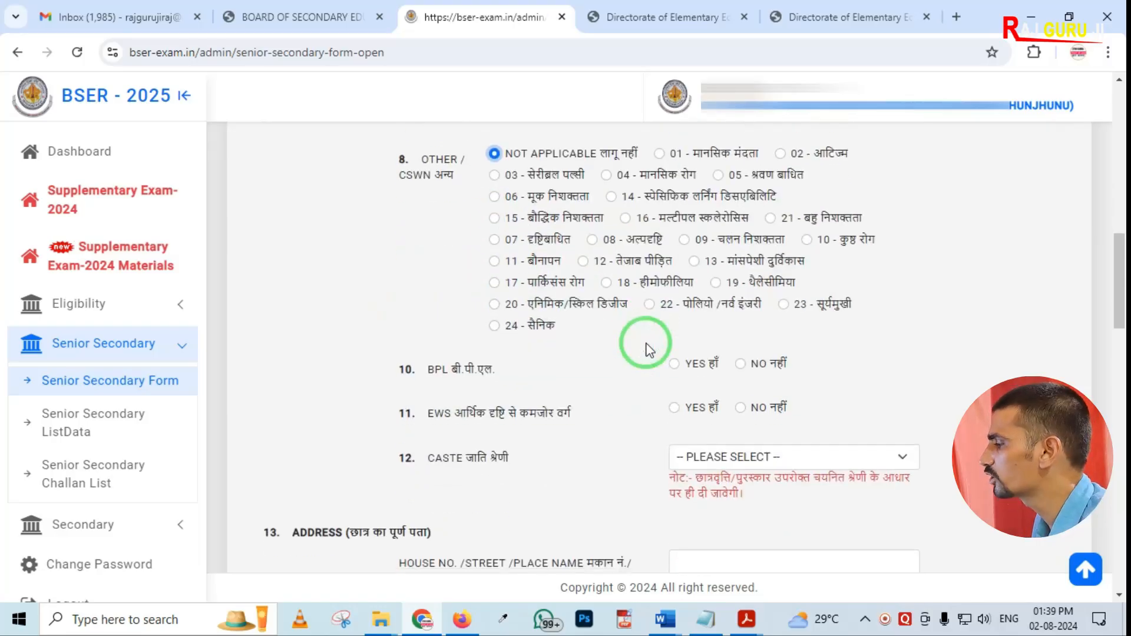
left_click(741, 281)
left_click(741, 325)
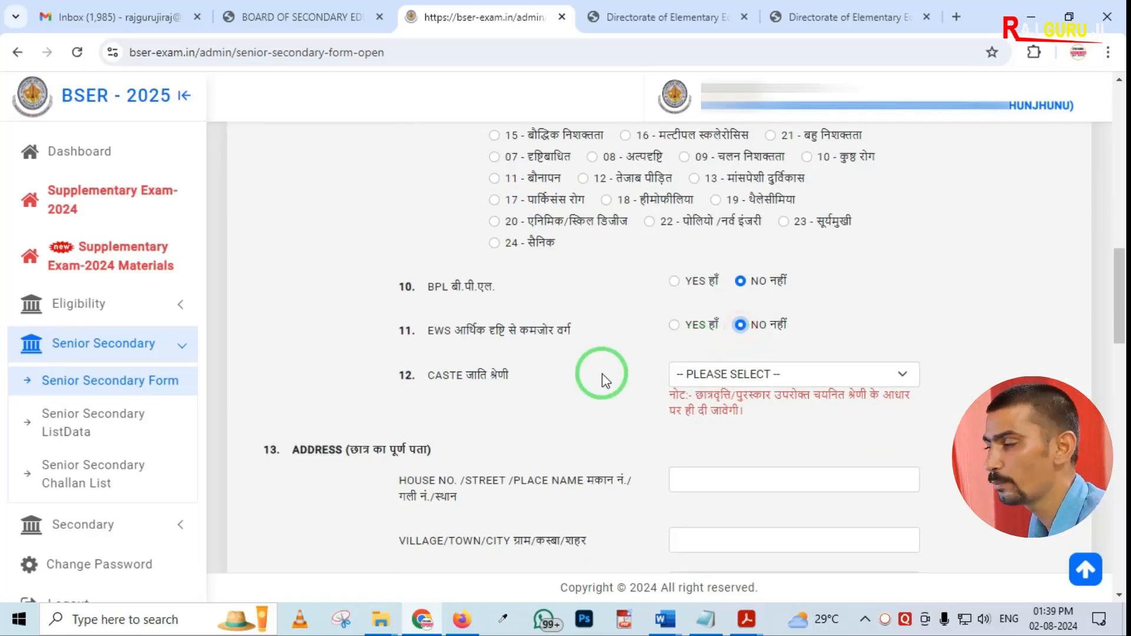
Set the caste category to OBC
scroll(602, 373, "down", 1)
left_click(707, 292)
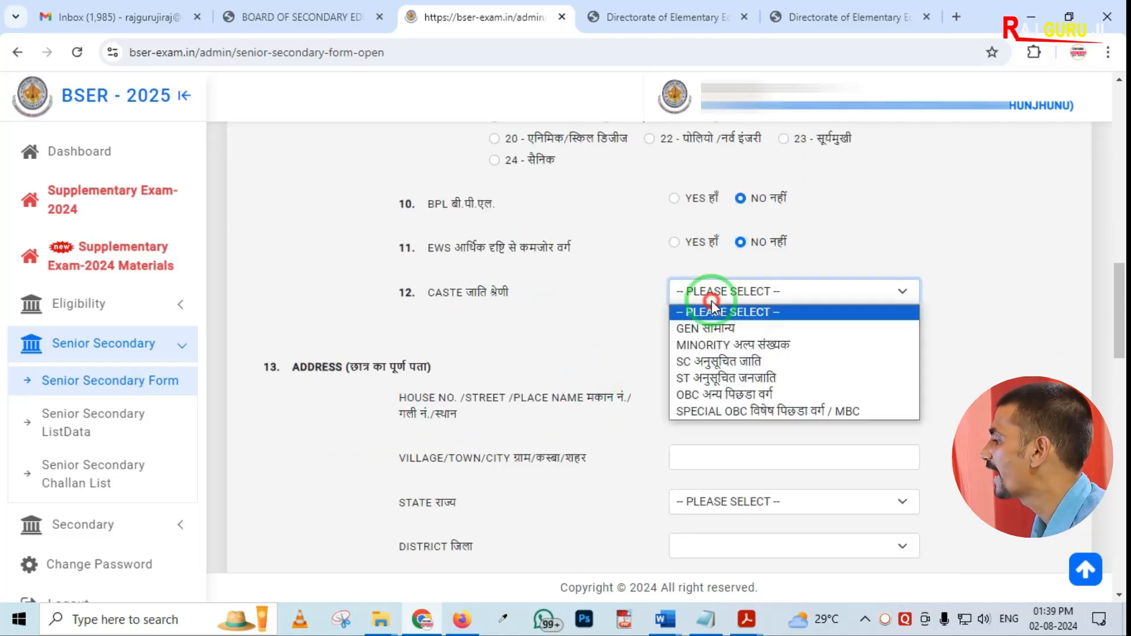
left_click(713, 395)
scroll(594, 380, "down", 2)
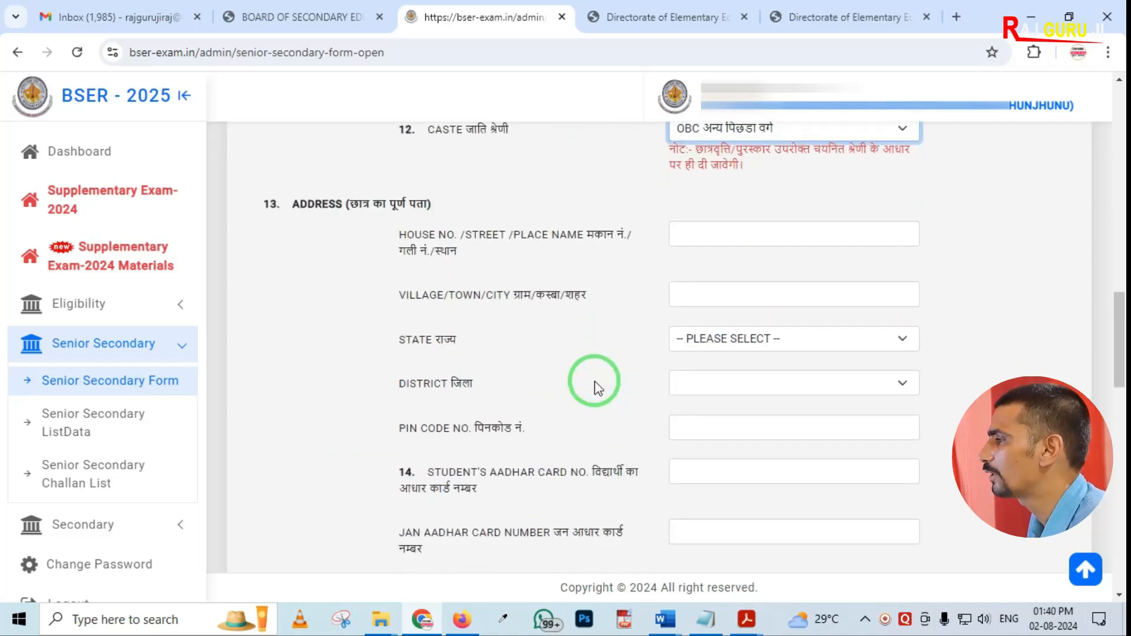
Examine the previous academic details section for classes X, XI and XII
scroll(722, 271, "down", 2)
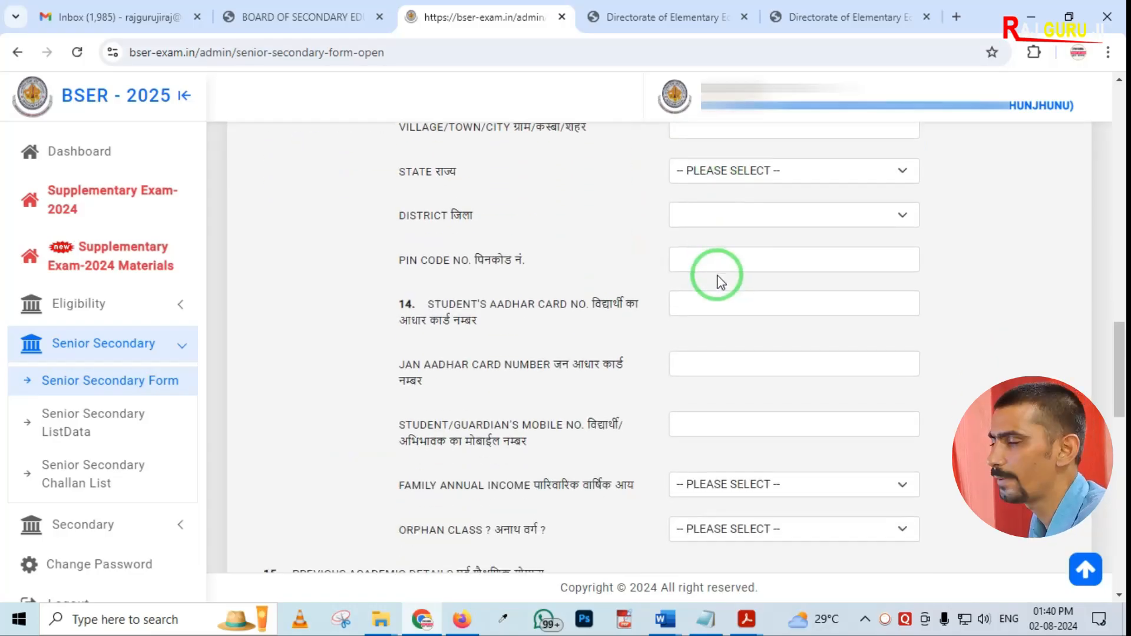
scroll(642, 322, "down", 2)
scroll(633, 326, "down", 4)
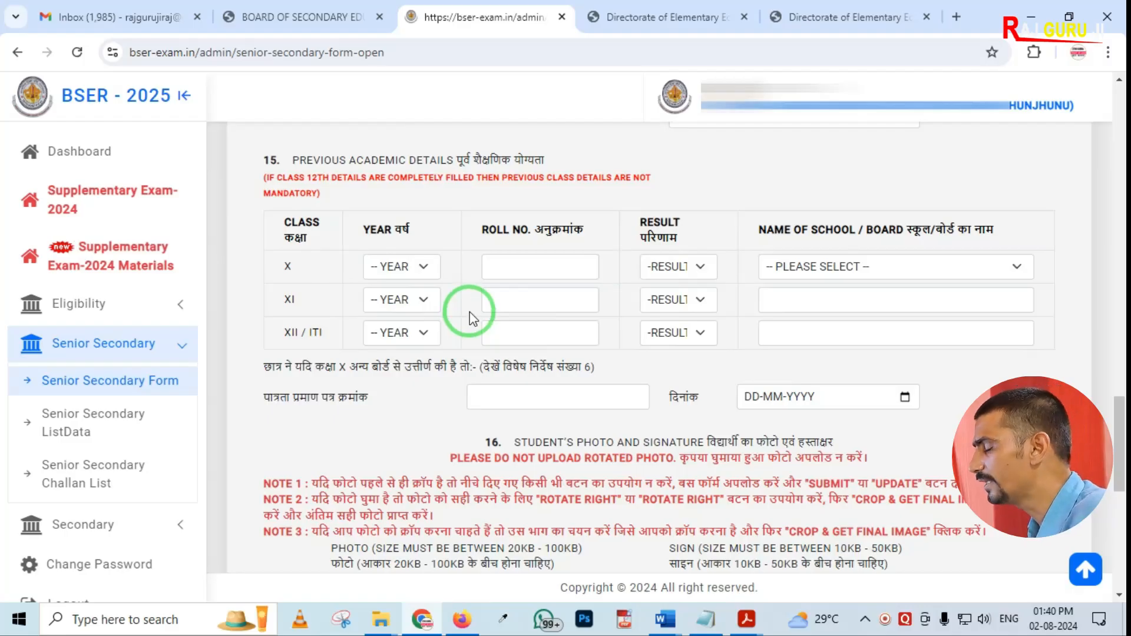
mouse_move(257, 190)
left_mouse_down()
mouse_move(282, 277)
mouse_move(748, 379)
mouse_move(1064, 377)
left_mouse_up()
right_click(365, 299)
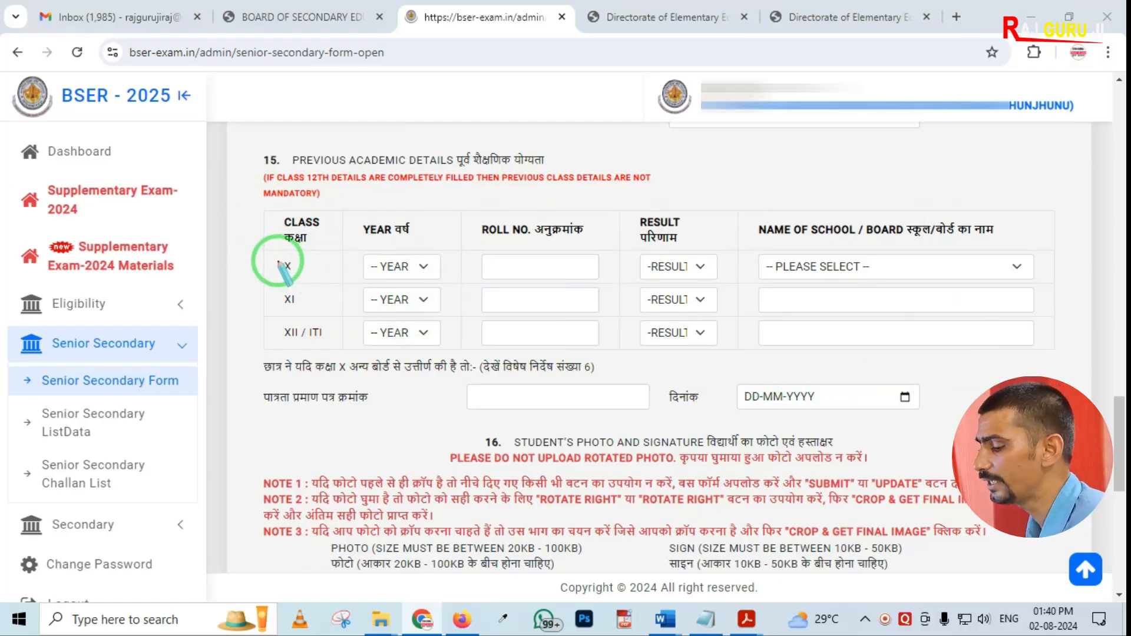
left_click_drag(260, 250, 360, 359)
right_click(349, 349)
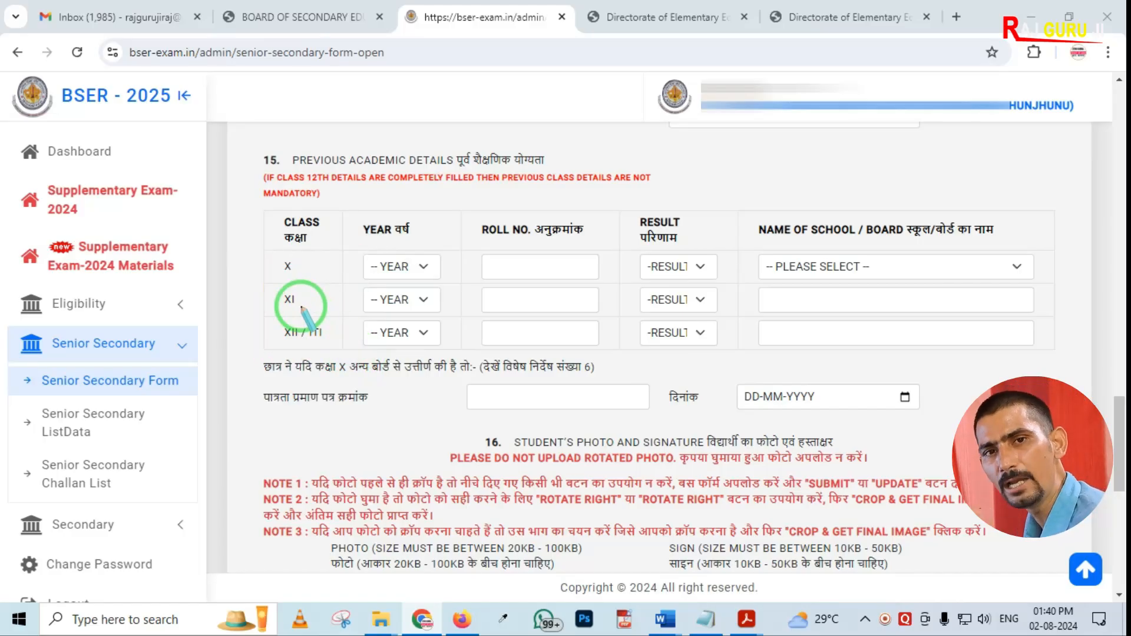
left_click_drag(259, 244, 330, 317)
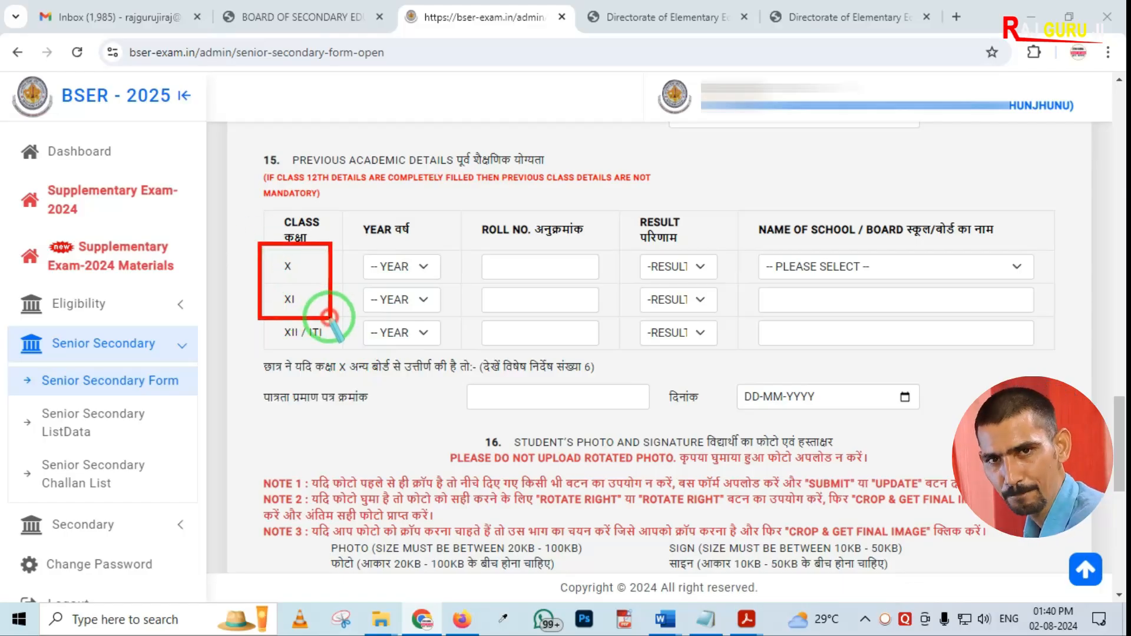
right_click(330, 317)
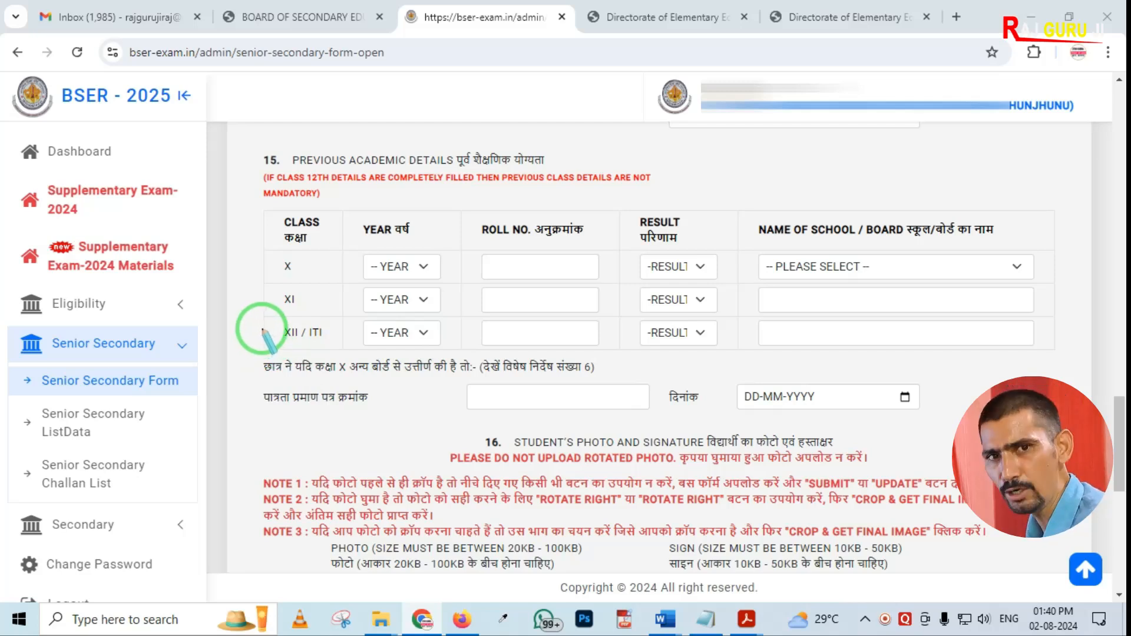
left_click_drag(258, 309, 469, 363)
right_click(340, 340)
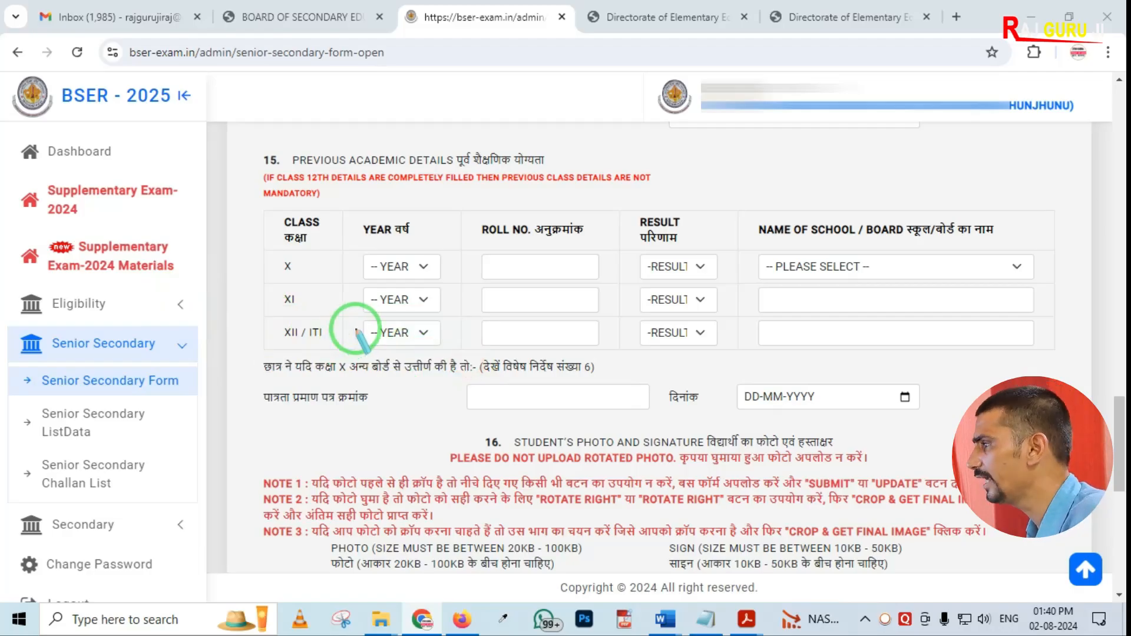
Fill the class X row with year 2022, the roll number, and result PASS
left_click(384, 266)
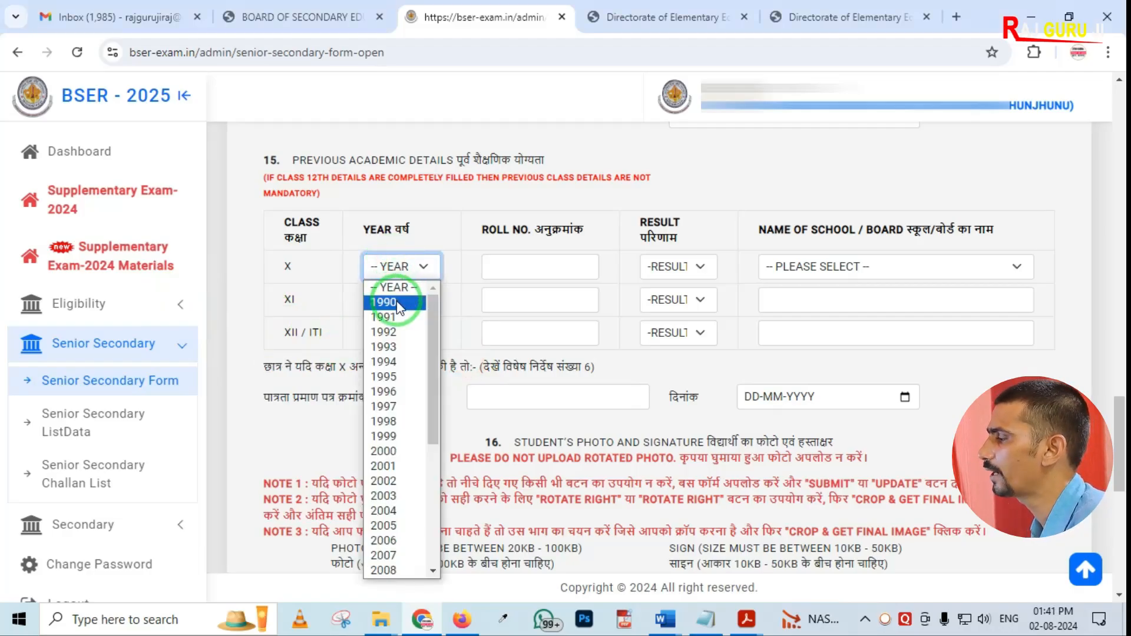
scroll(401, 412, "down", 4)
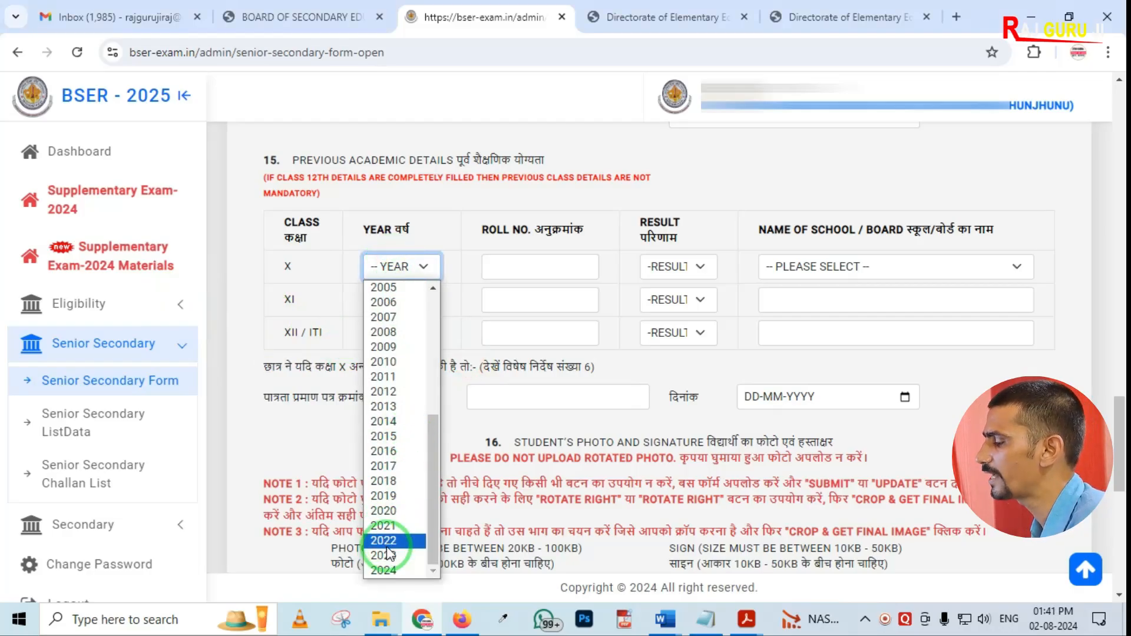
left_click(389, 541)
left_click(514, 267)
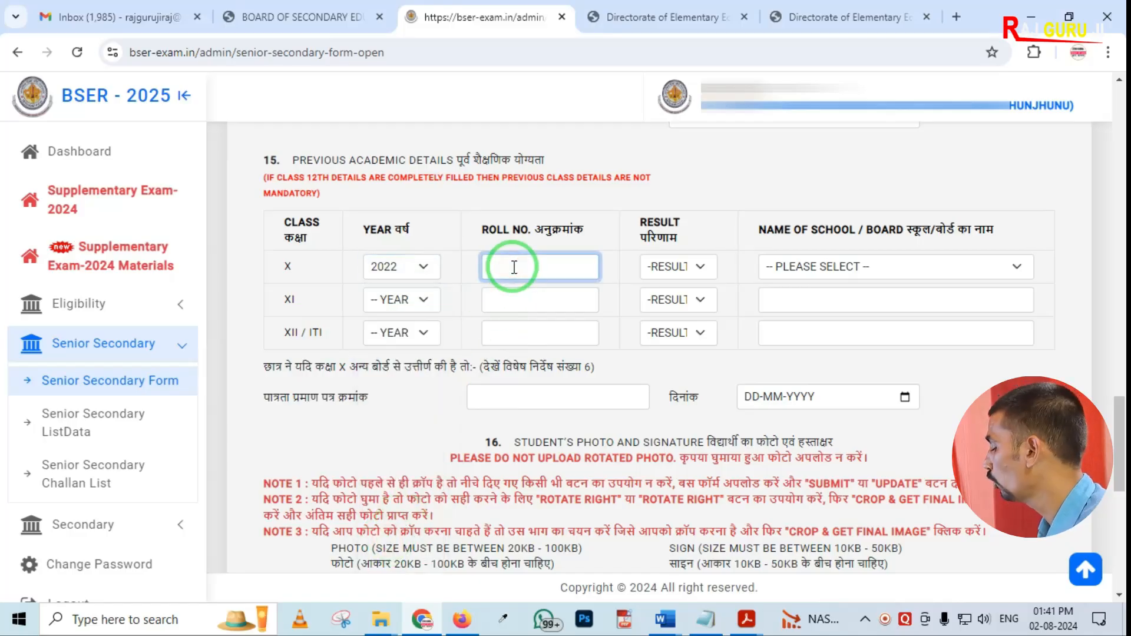
left_click(662, 265)
left_click(664, 303)
Select ANNAMALAI UNIVERSITY, ANNAMALAI as the class X school or board
left_click(846, 266)
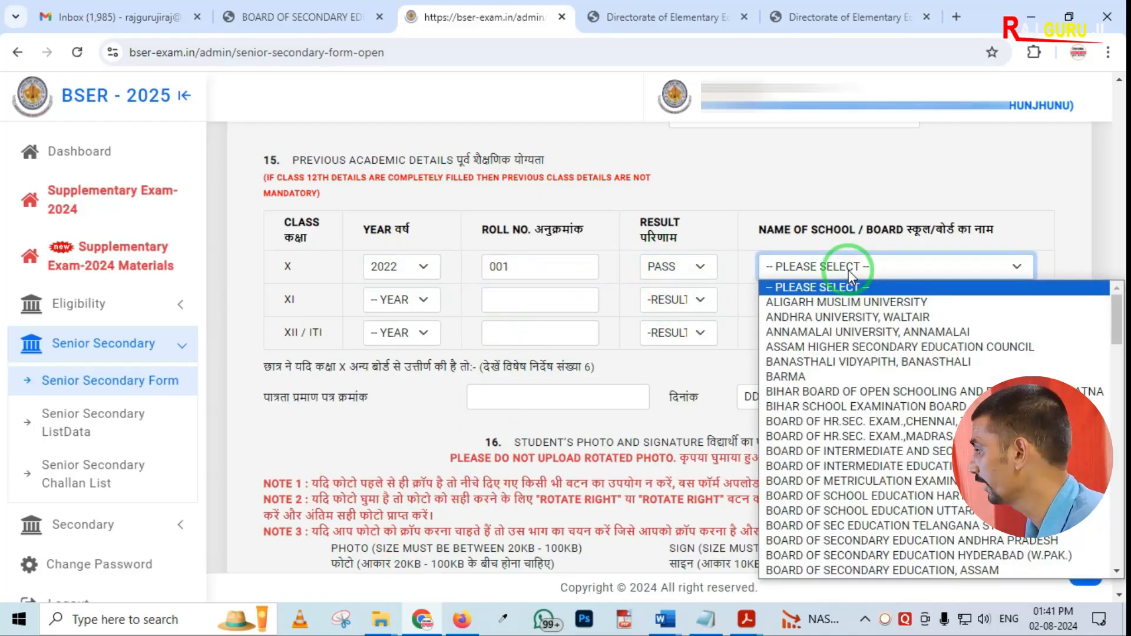
left_click(800, 336)
scroll(581, 345, "down", 1)
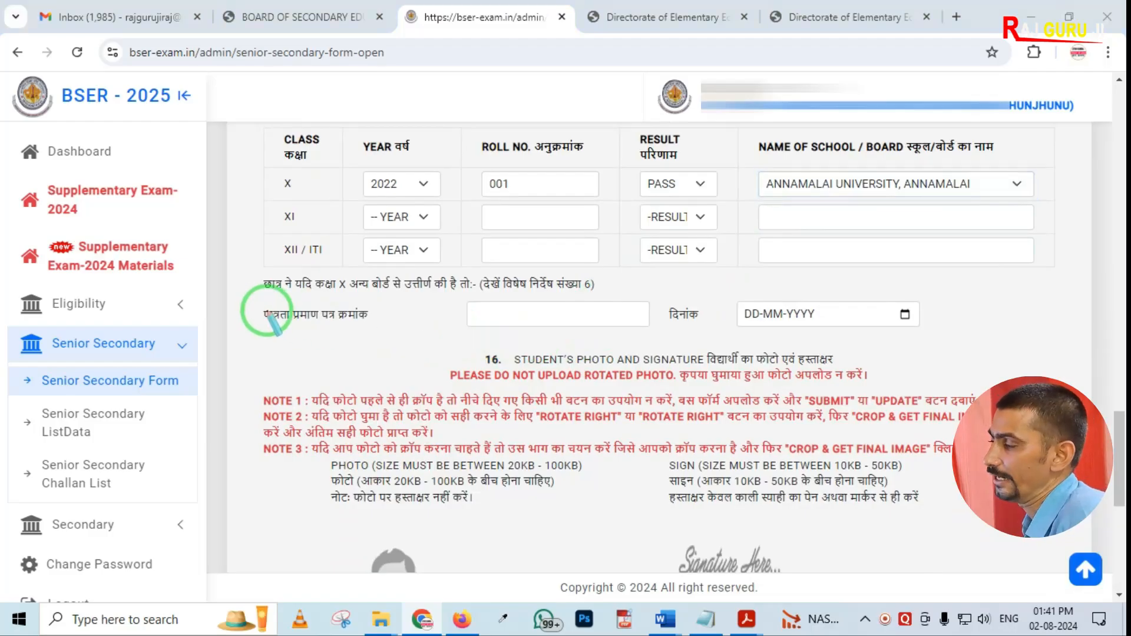
mouse_move(233, 274)
left_mouse_down()
mouse_move(573, 365)
mouse_move(970, 348)
left_mouse_up()
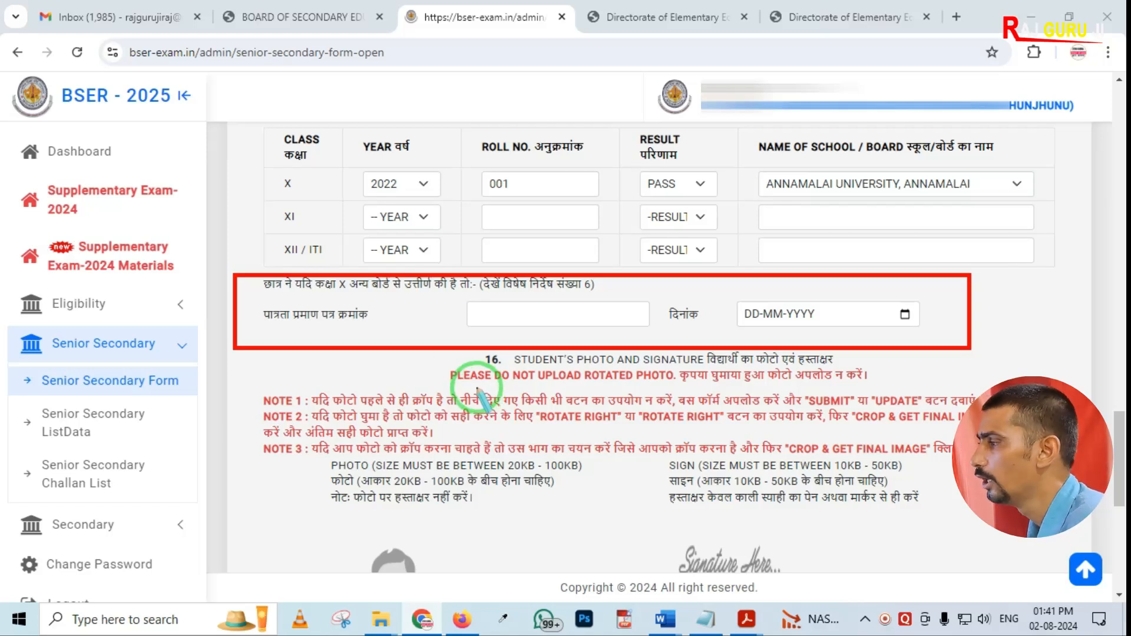
mouse_move(234, 281)
left_mouse_down()
mouse_move(480, 374)
mouse_move(754, 367)
left_mouse_up()
key("ctrl+z")
key("ctrl+z")
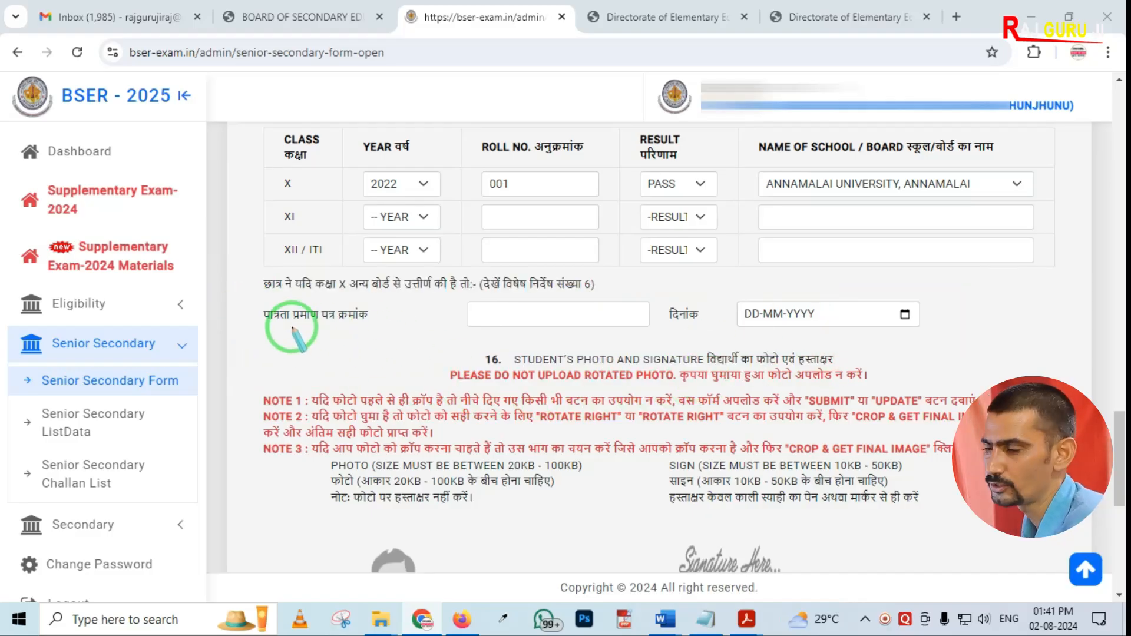
mouse_move(3, 272)
left_mouse_down()
mouse_move(154, 329)
mouse_move(201, 329)
left_mouse_up()
key("ctrl+z")
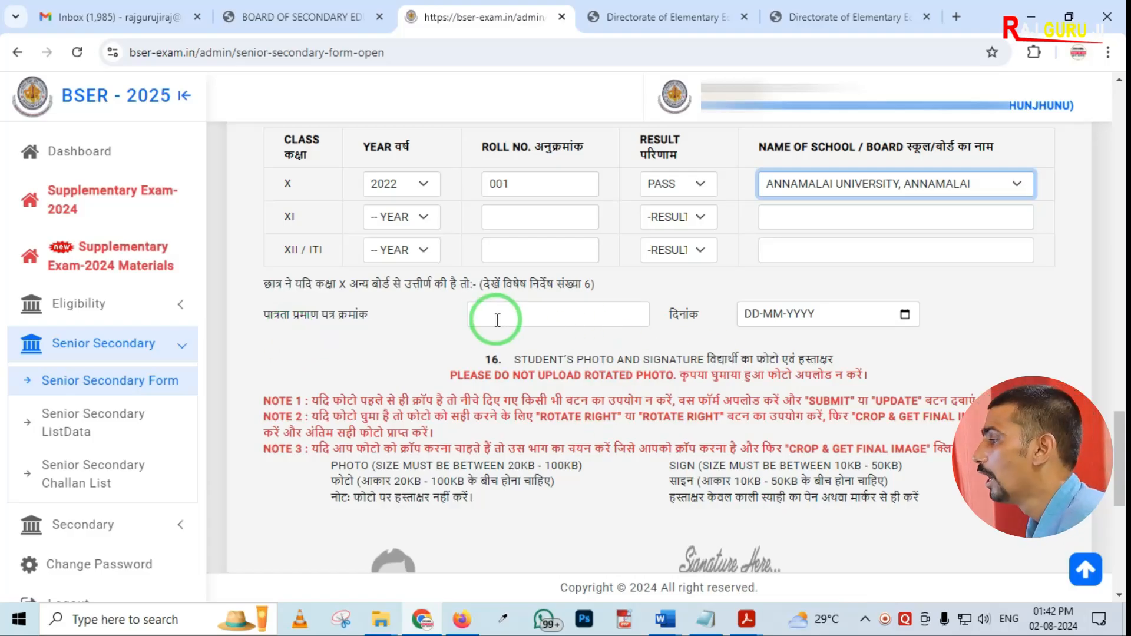
Review the remaining form sections covering the eligibility certificate, photo and signature uploads, and submission
left_click(521, 316)
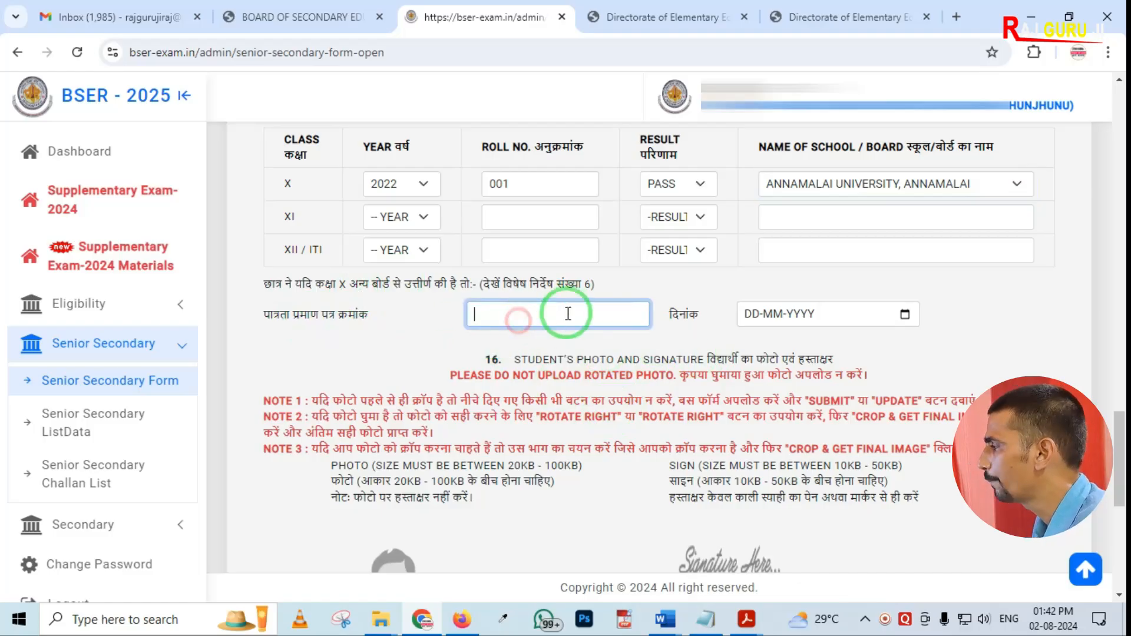
scroll(778, 337, "down", 4)
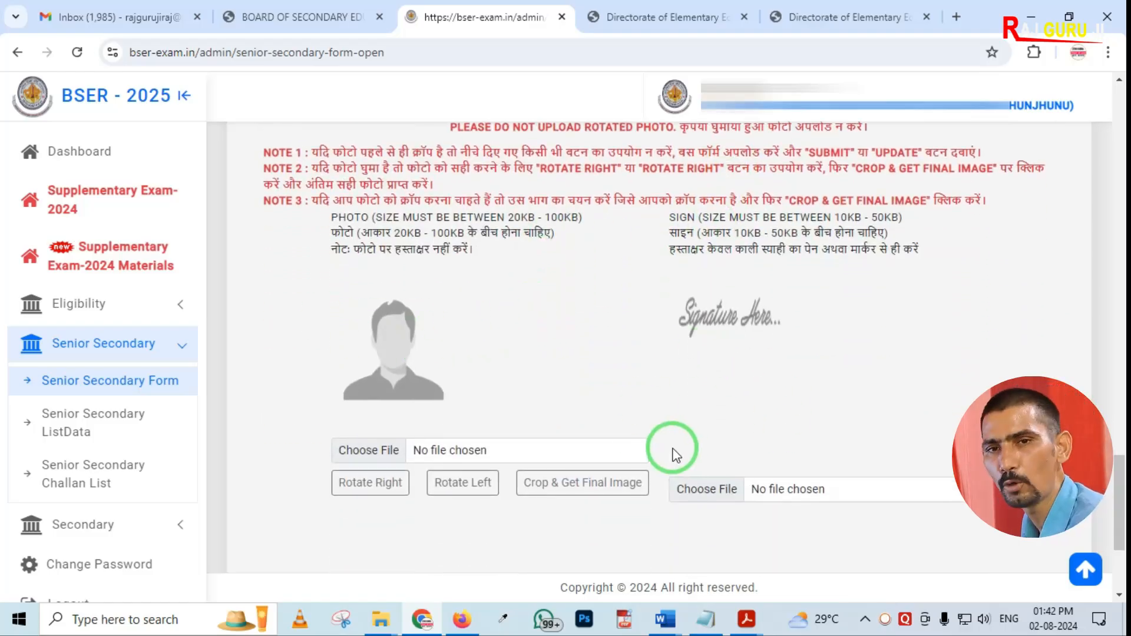
scroll(672, 451, "down", 3)
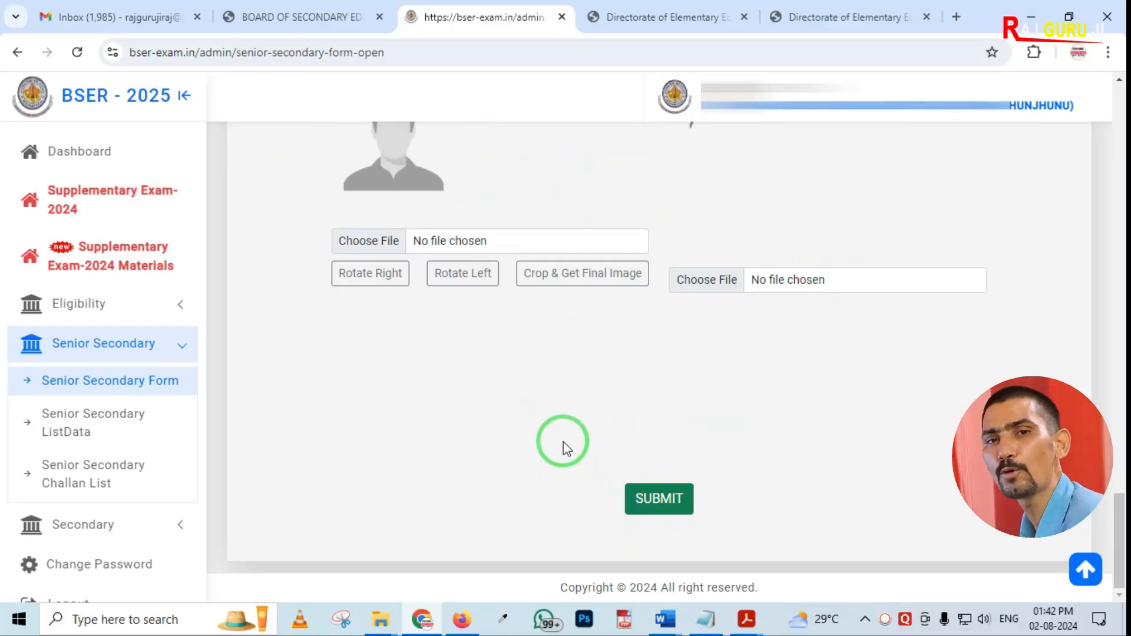
scroll(478, 449, "up", 10)
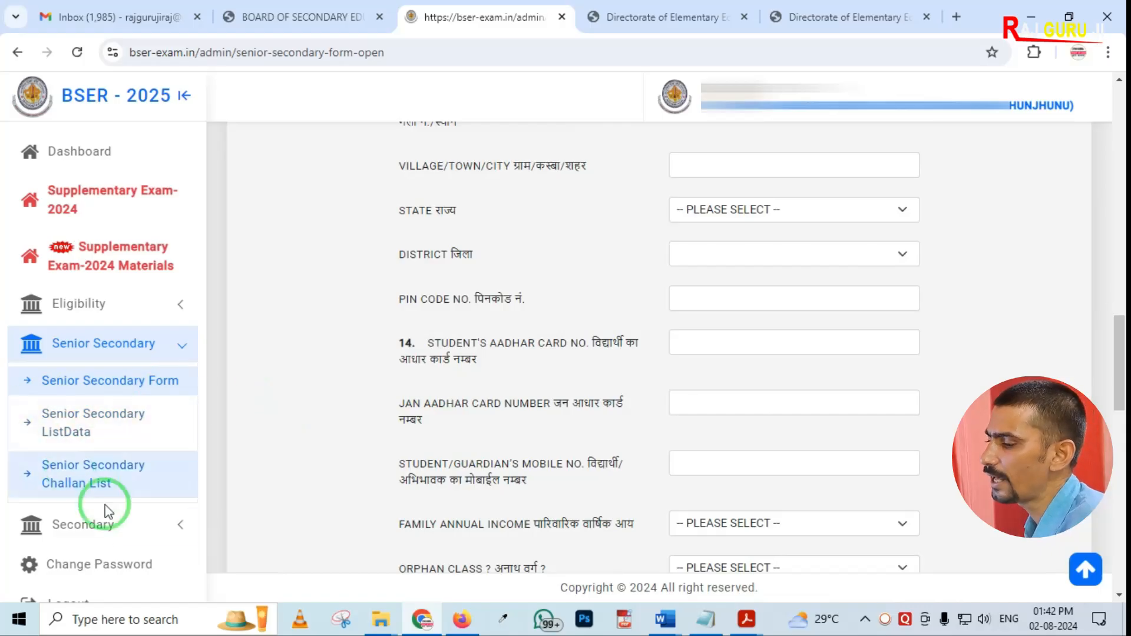
Open the secondary form list data showing the registered secondary forms
left_click(67, 524)
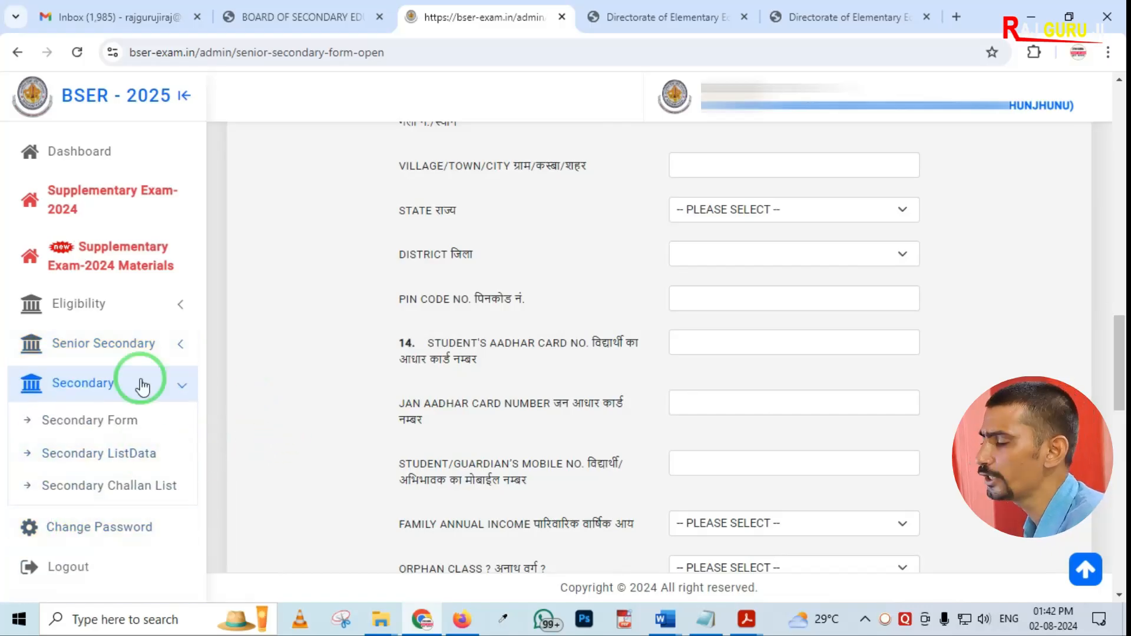
left_click(85, 421)
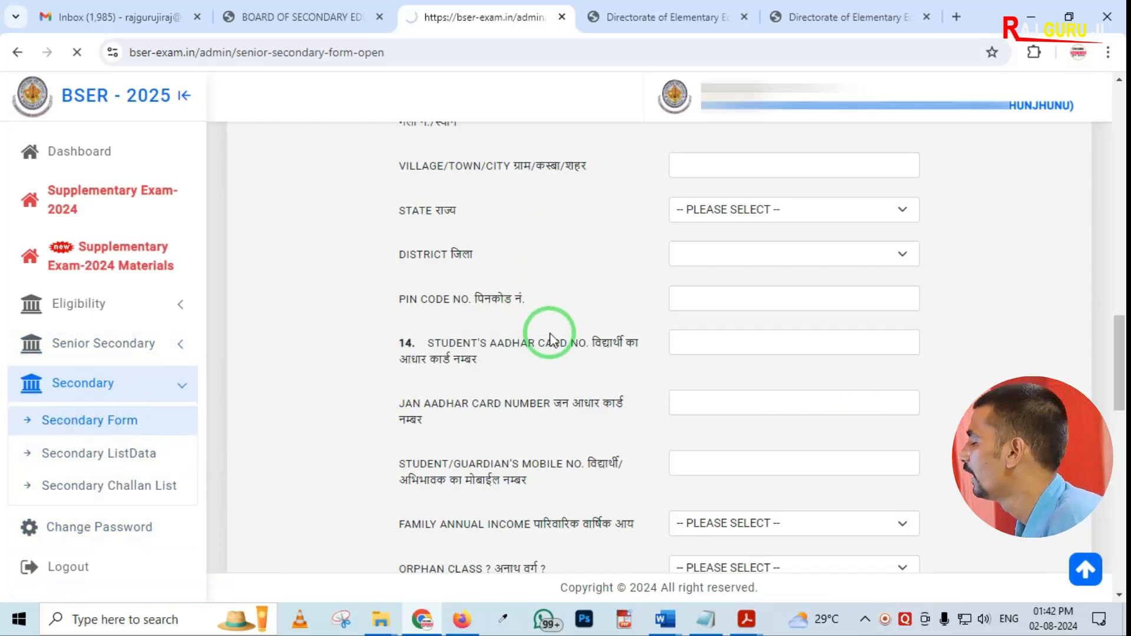
left_click(130, 454)
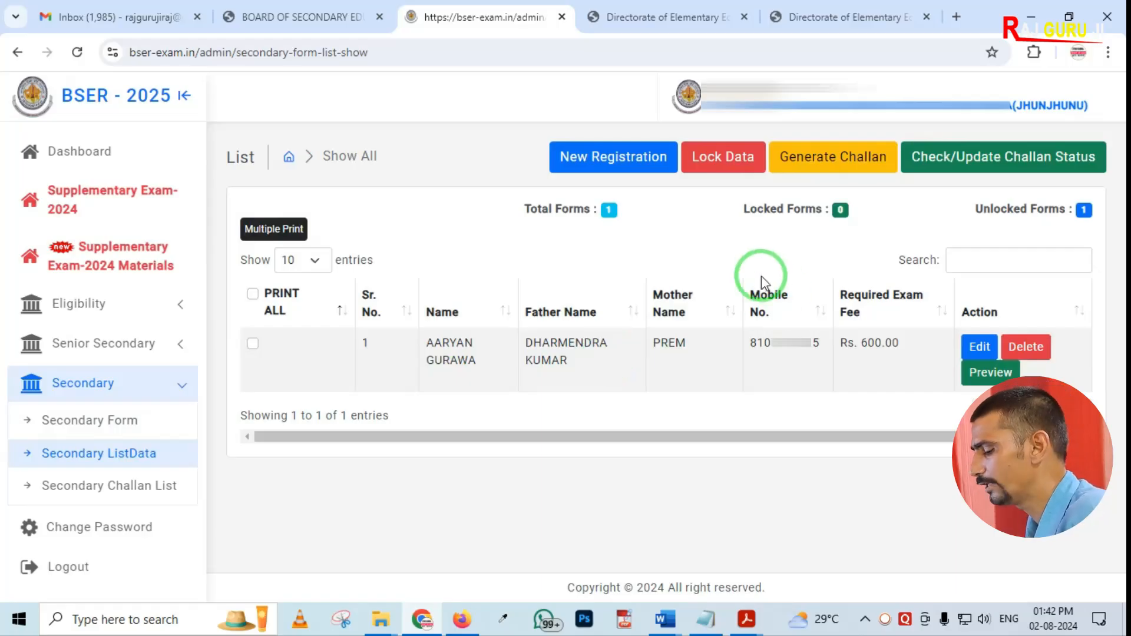
mouse_move(658, 124)
left_mouse_down()
mouse_move(724, 177)
mouse_move(1125, 189)
left_mouse_up()
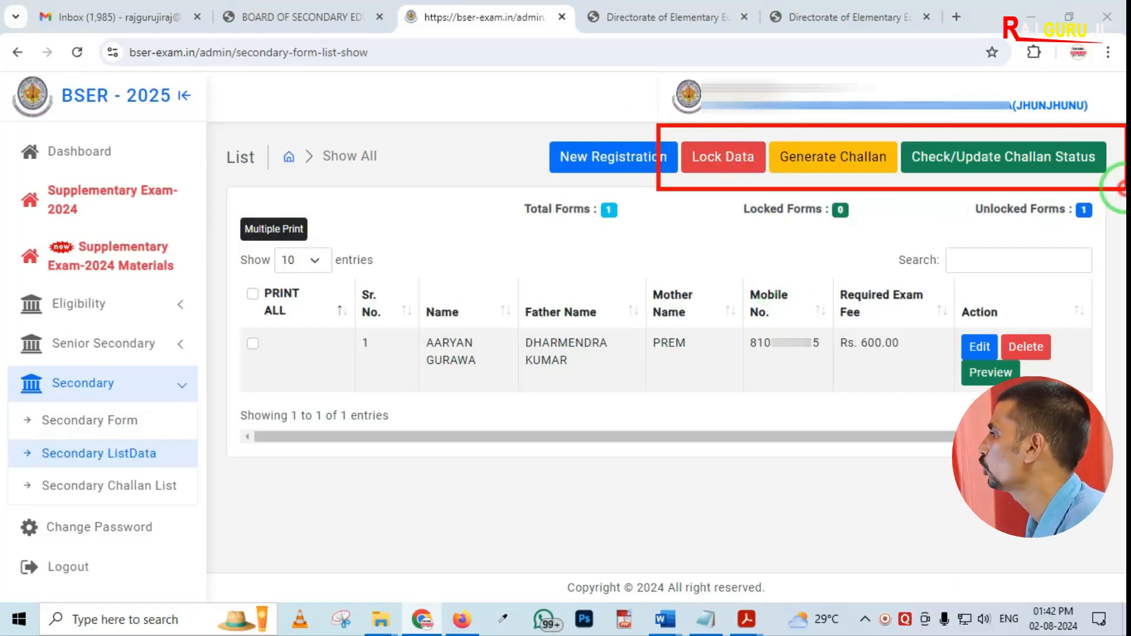
left_click_drag(677, 116, 769, 192)
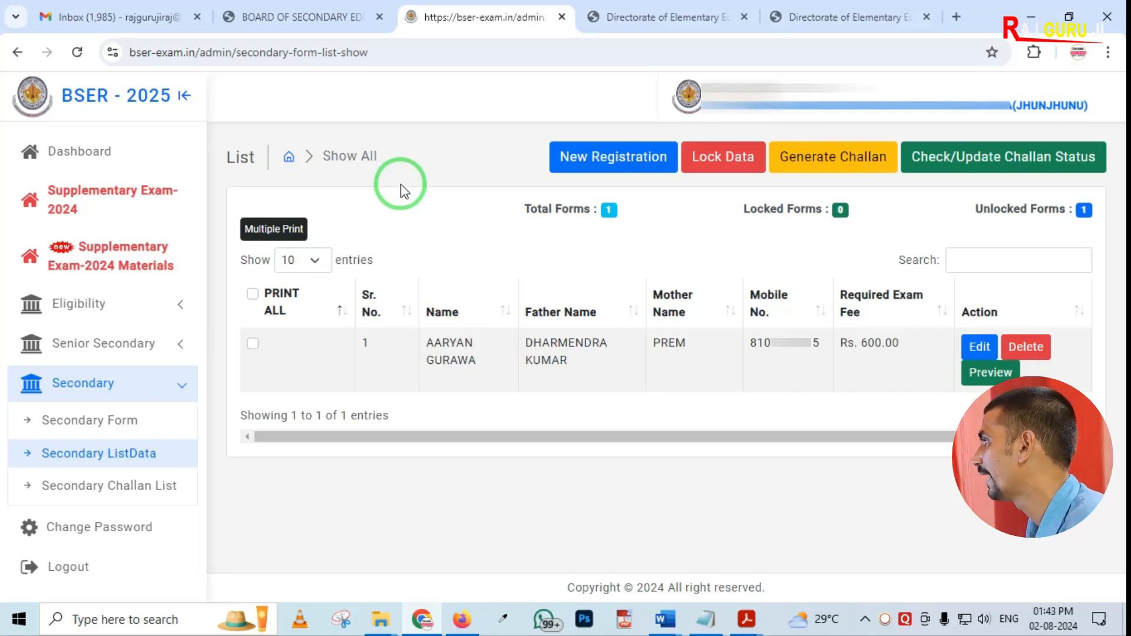
Start a challan for SECONDARY FORM [REGULAR] with Online Mode payment, leaving the bank unselected
left_click(812, 168)
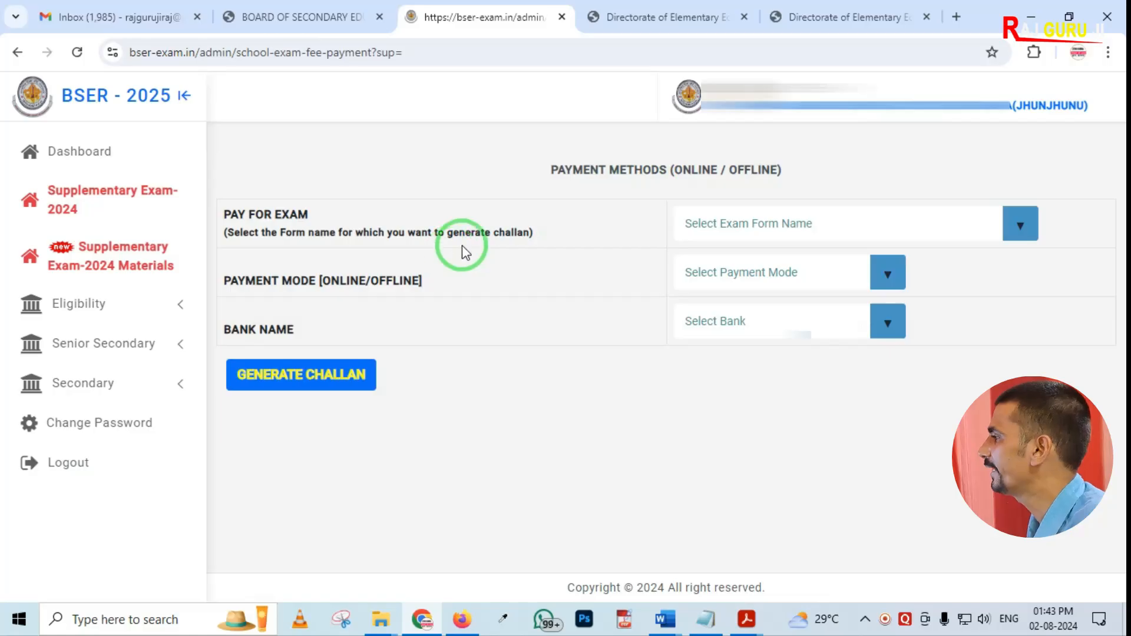
left_click(760, 223)
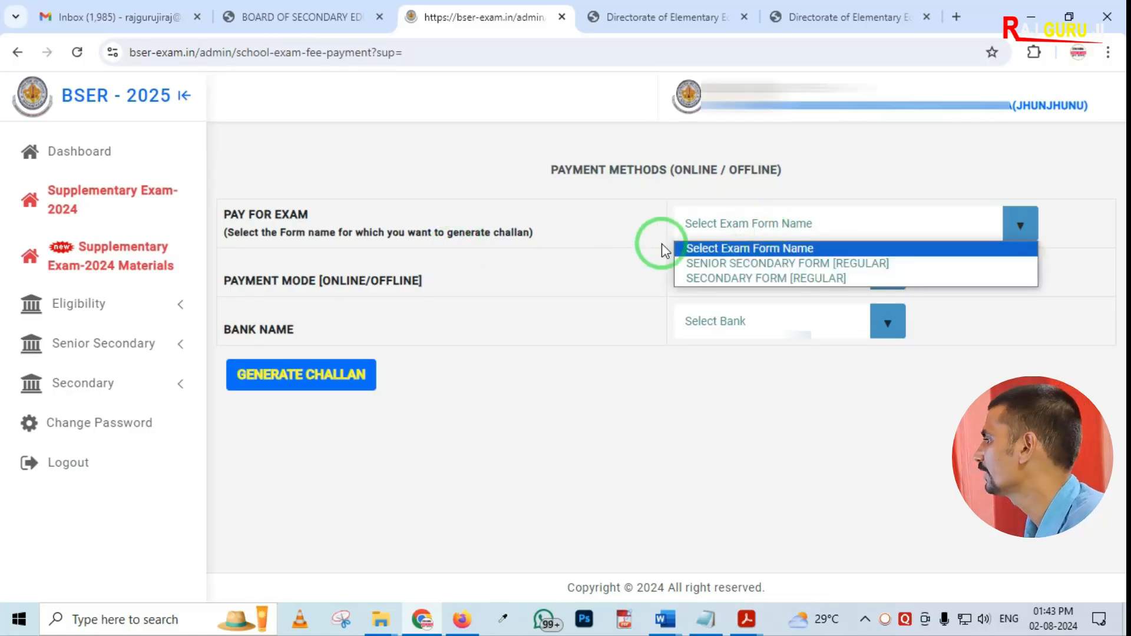
left_click(736, 278)
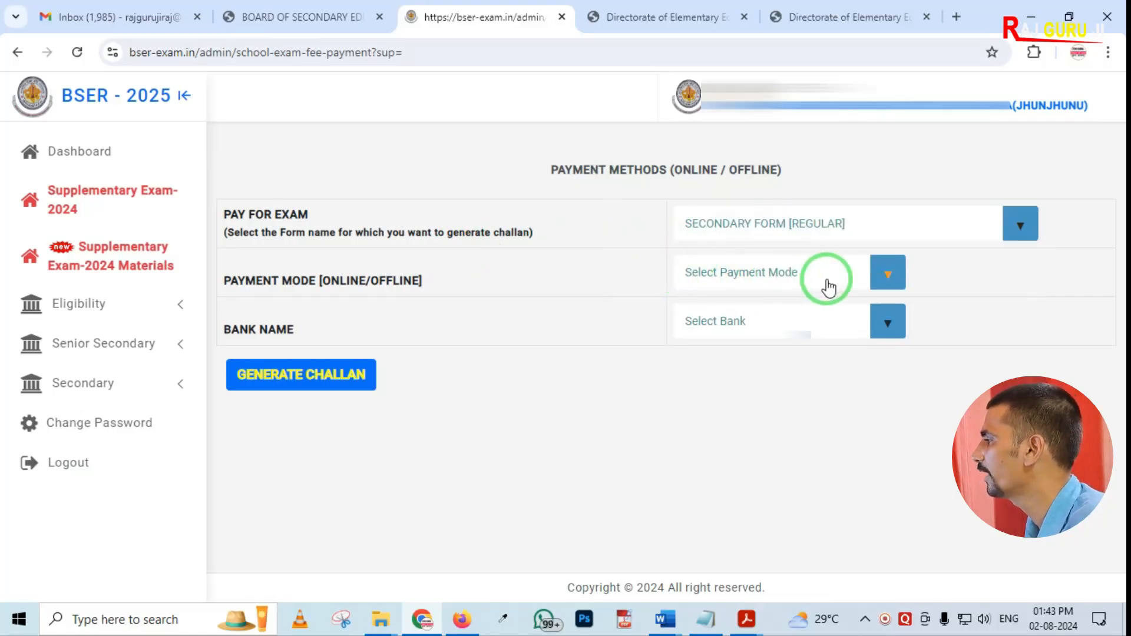
left_click(878, 274)
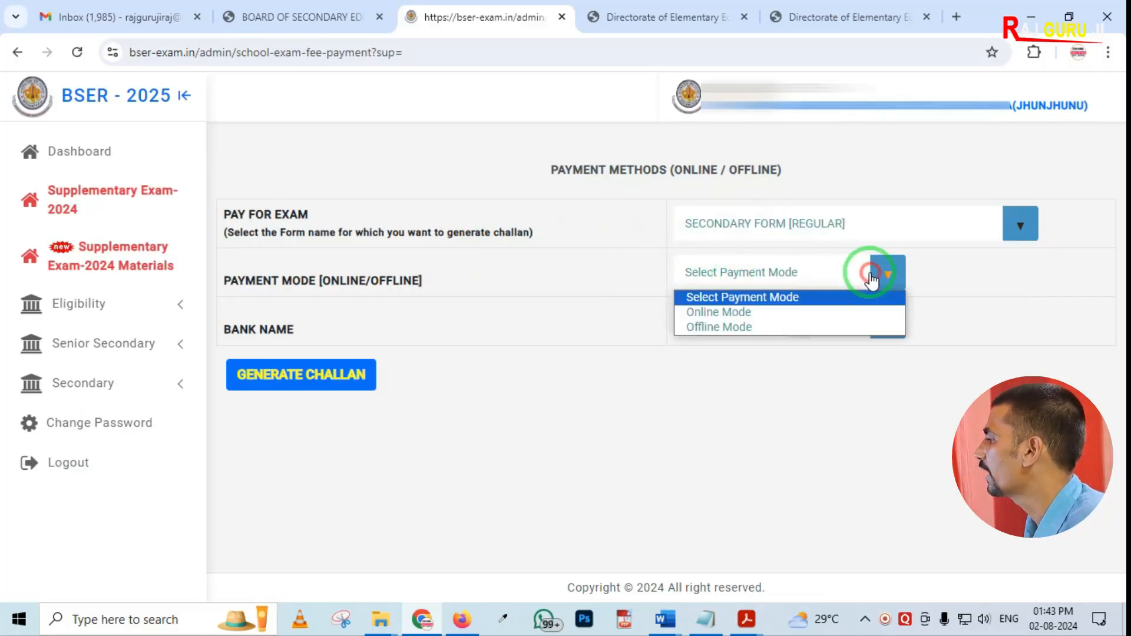
left_click(736, 317)
left_click(745, 323)
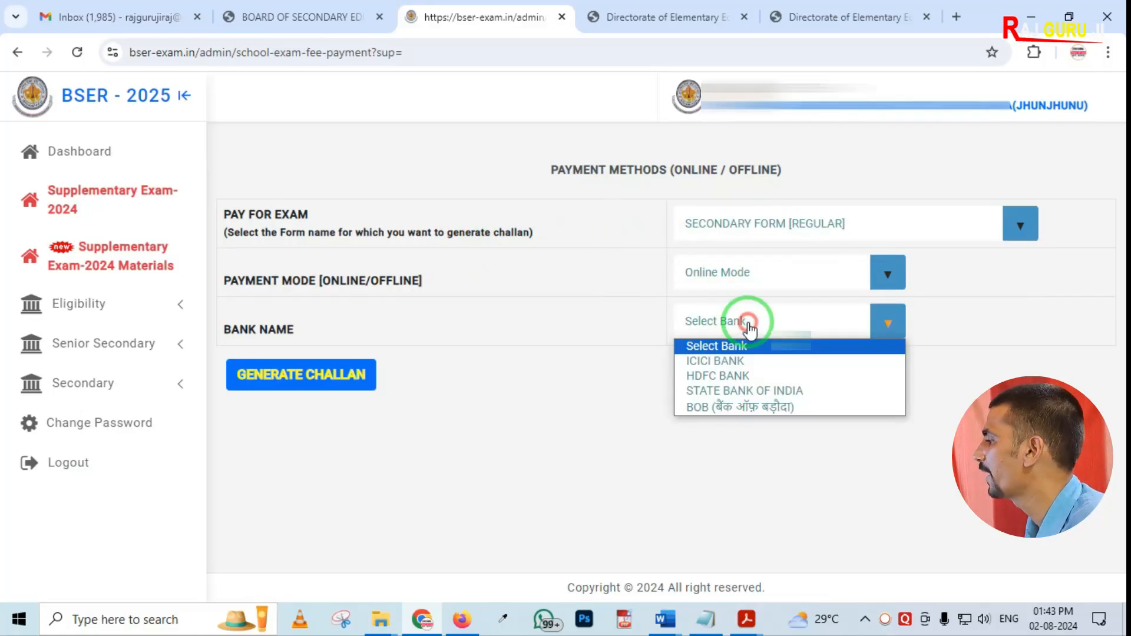
left_click(624, 362)
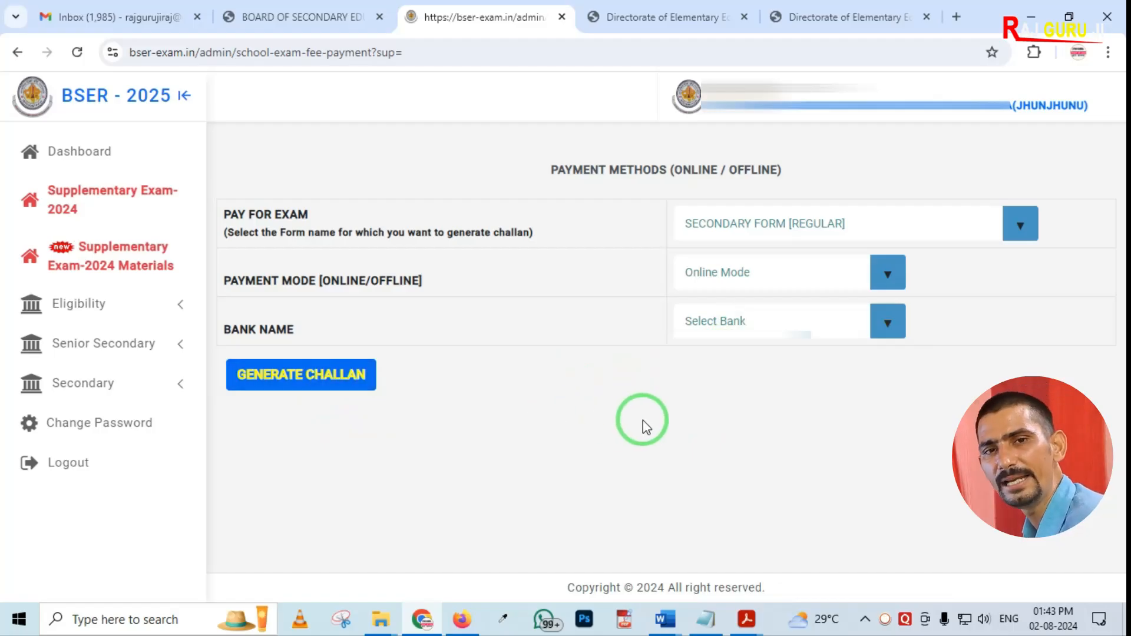
Go back to the secondary form list and run a challan status check and update
left_click(16, 53)
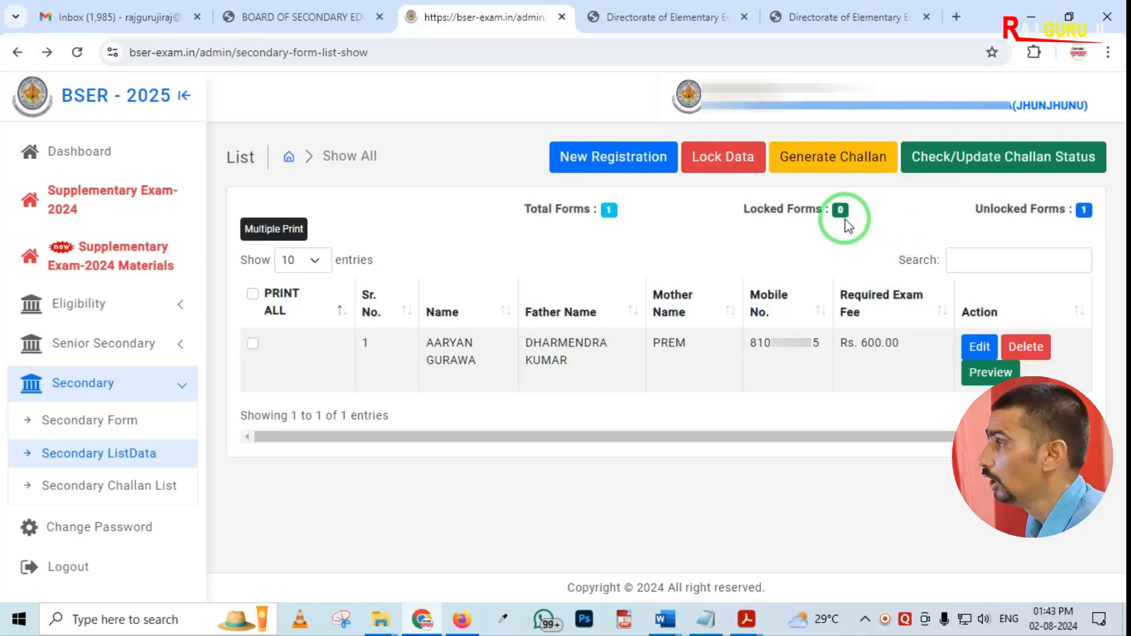
left_click(1013, 170)
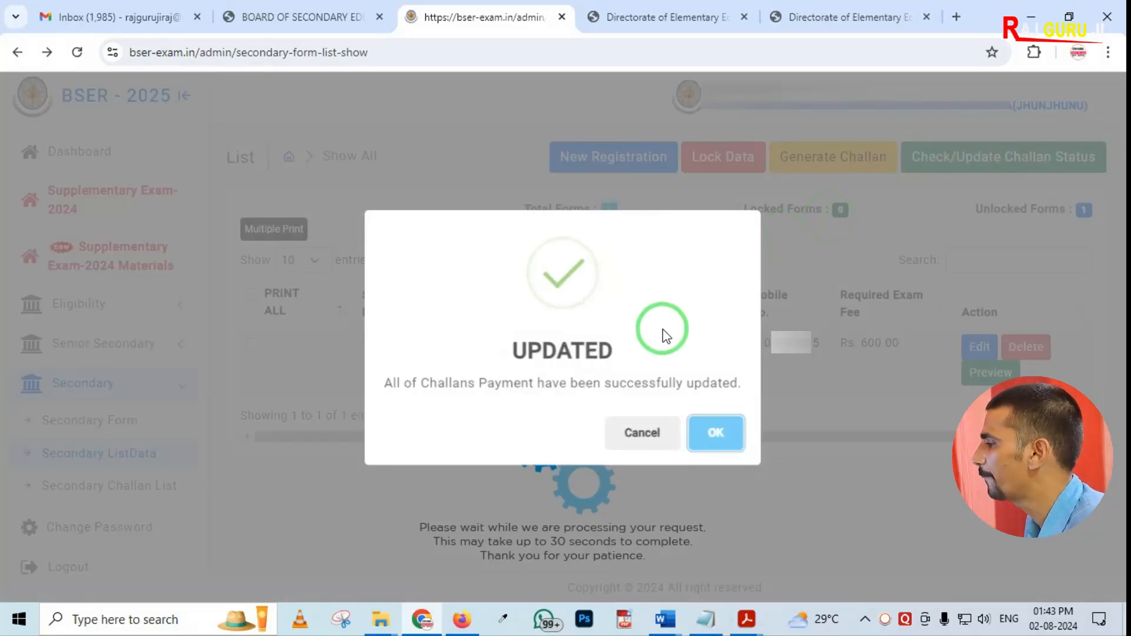
left_click(632, 435)
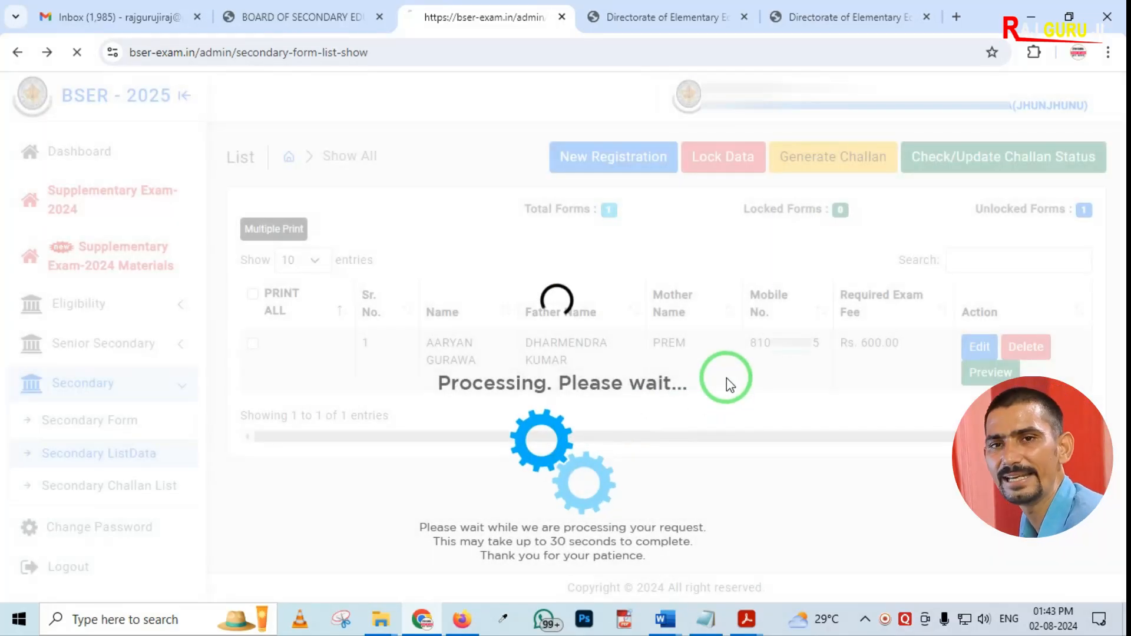